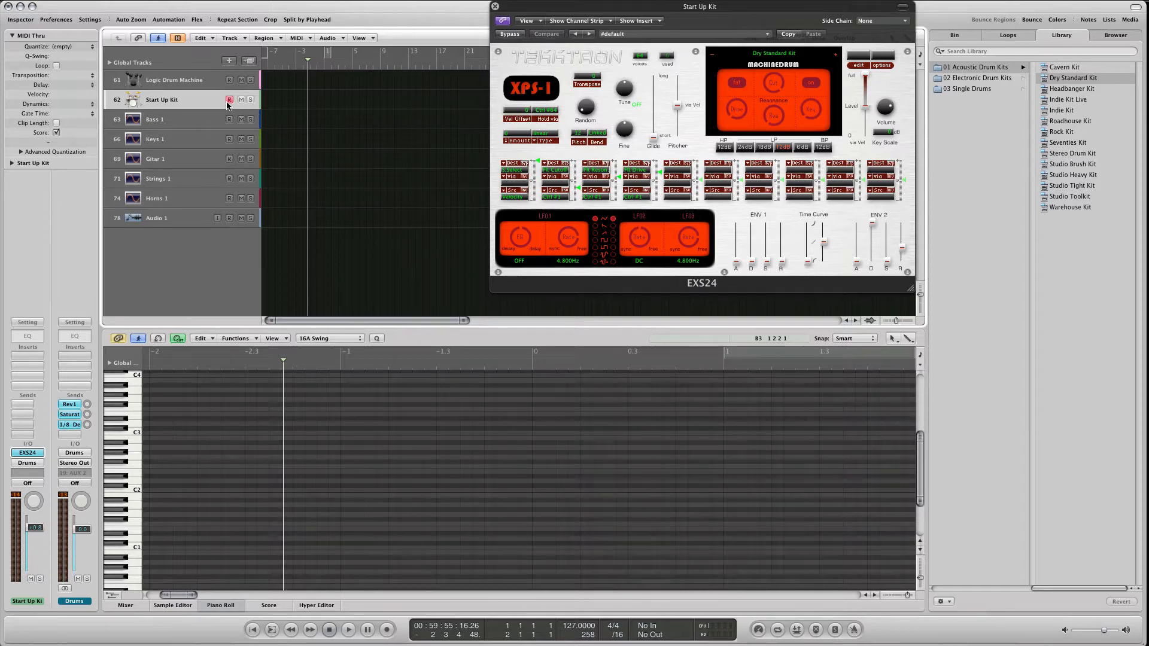
Step: Select the Start Up Kit track and show all channel strips in the mixer
left_click(197, 84)
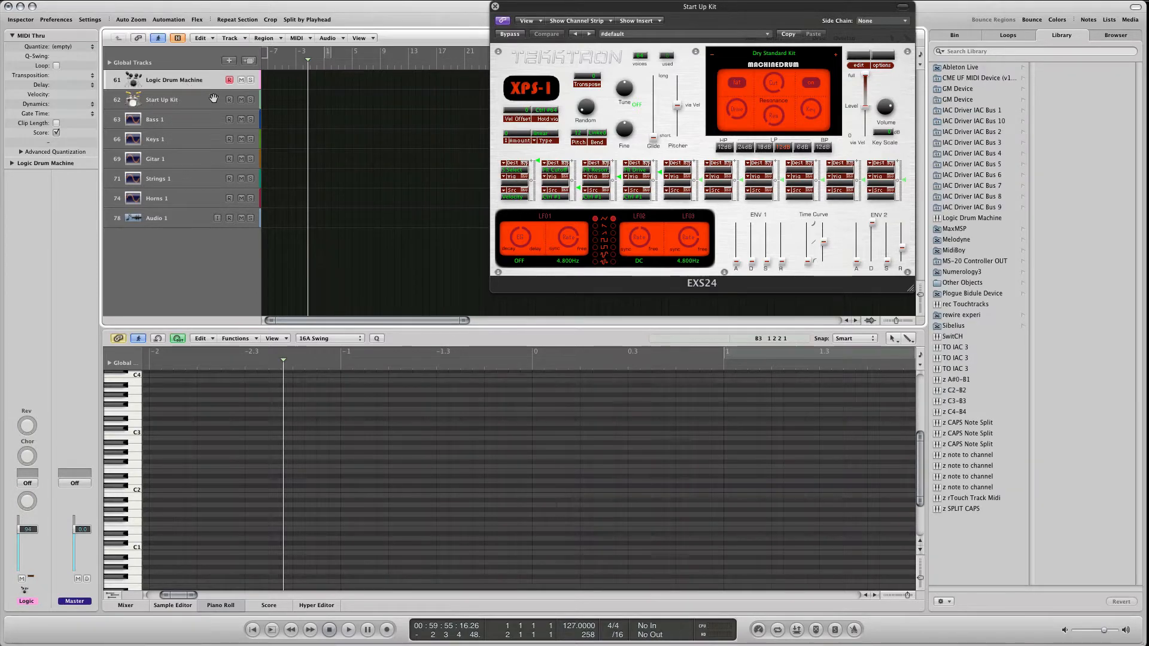
left_click(213, 99)
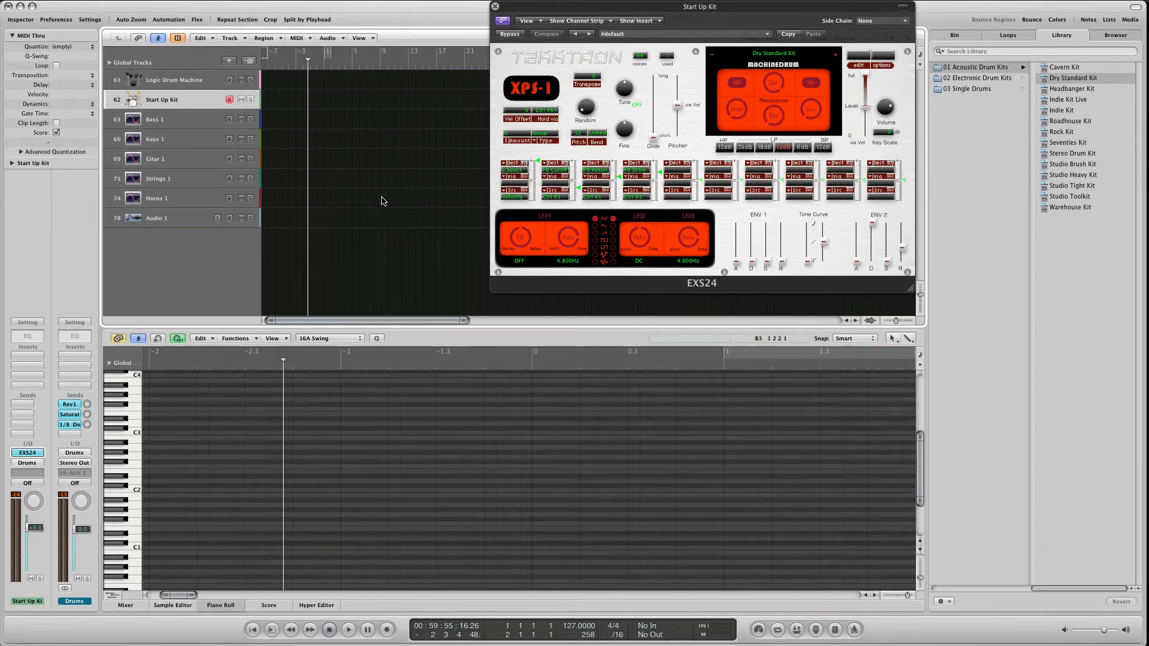
key("x")
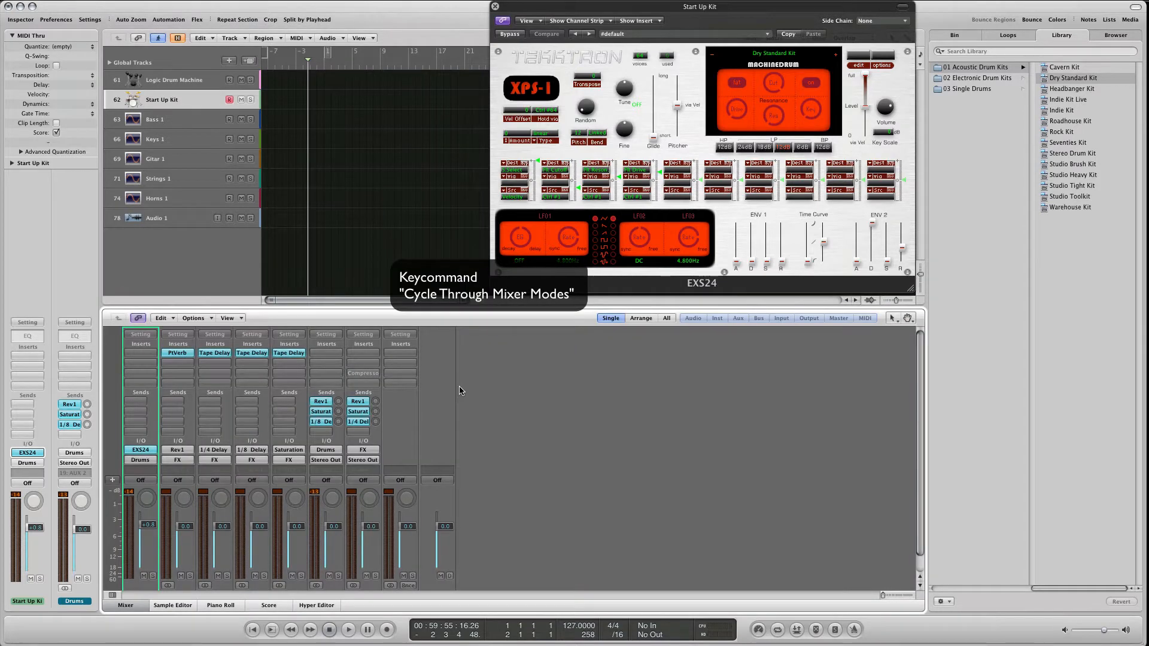
scroll(460, 391, "down", 2)
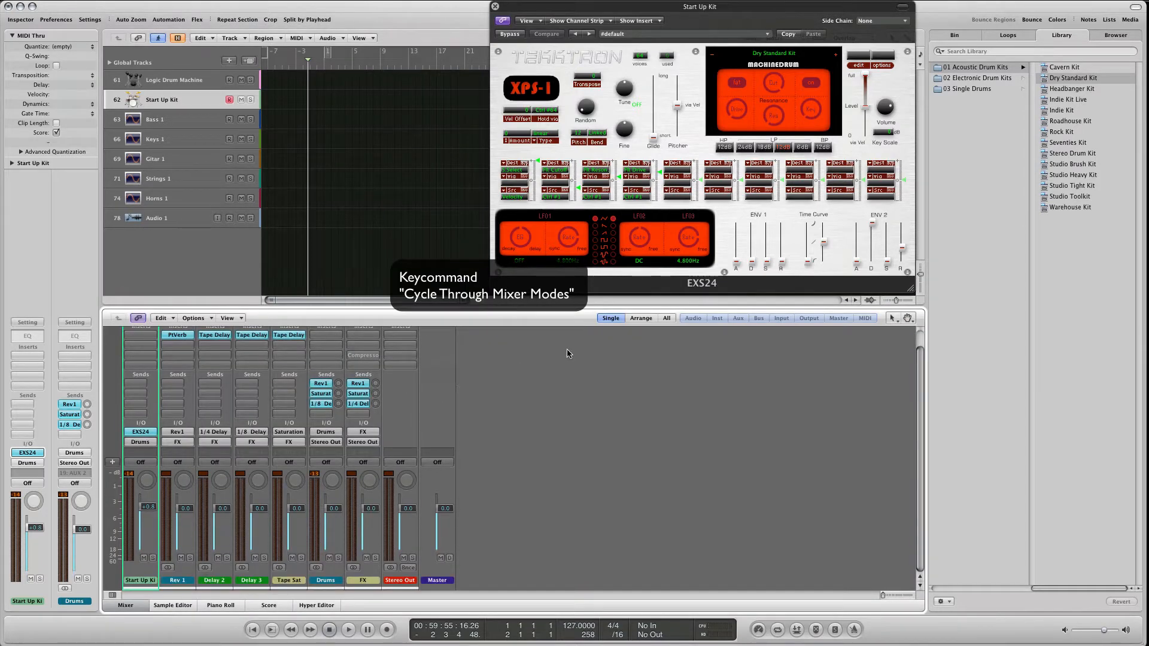
left_click(666, 318)
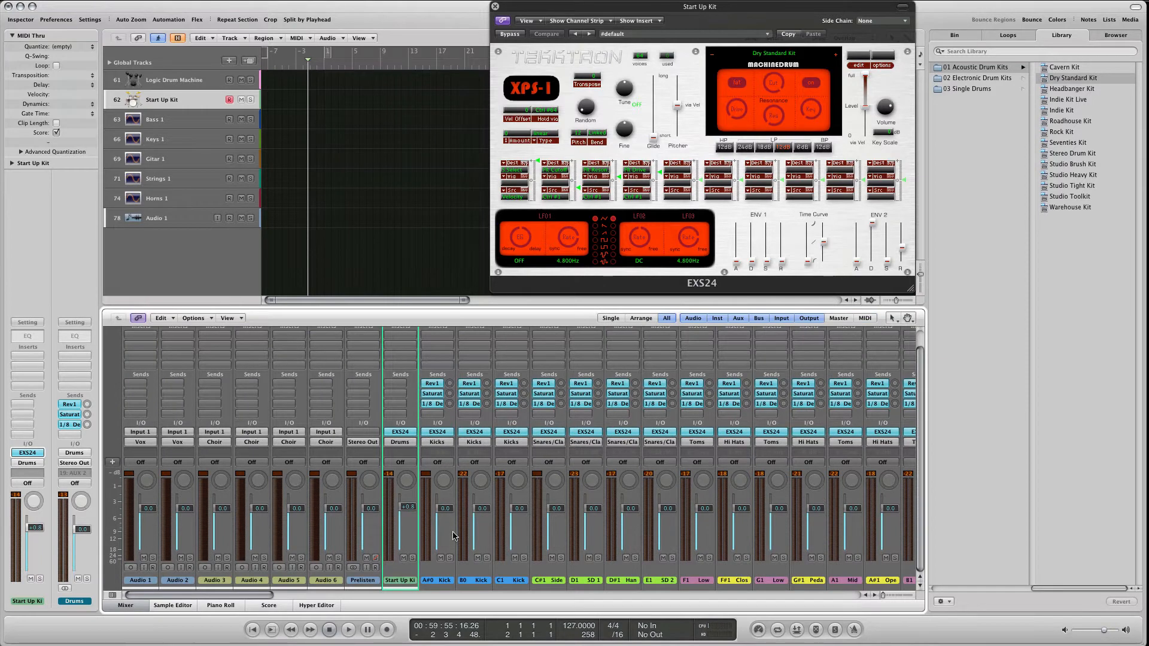
Step: Look through the individual drum channel strips in the mixer and their output routing
scroll(453, 536, "right", 10)
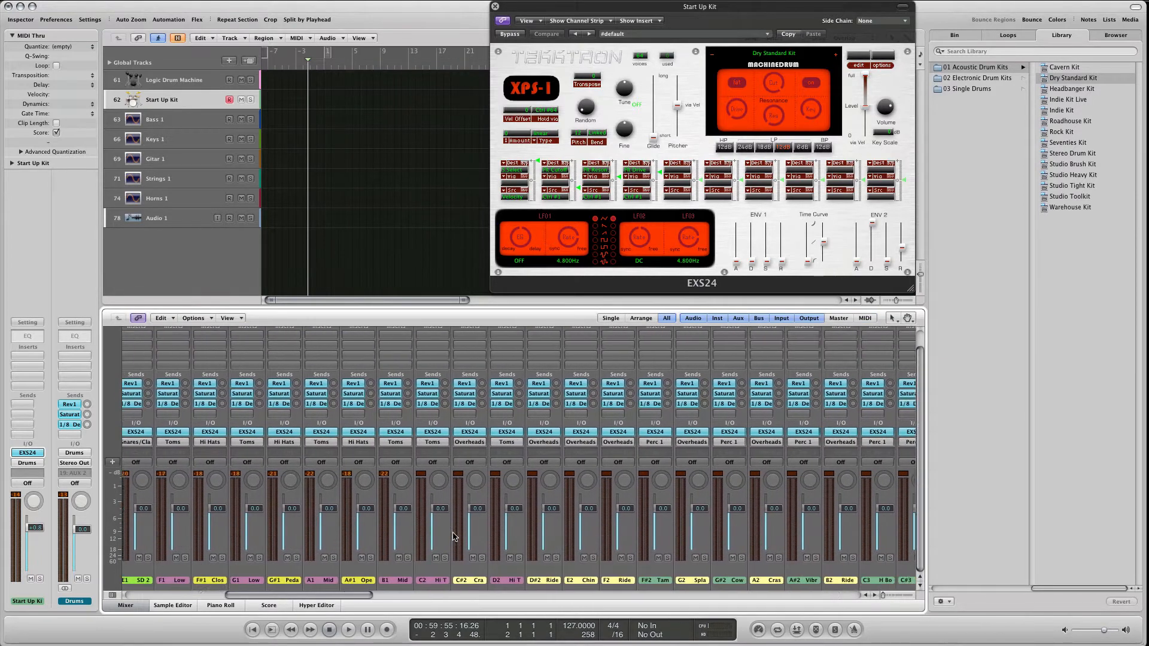
scroll(453, 536, "right", 3)
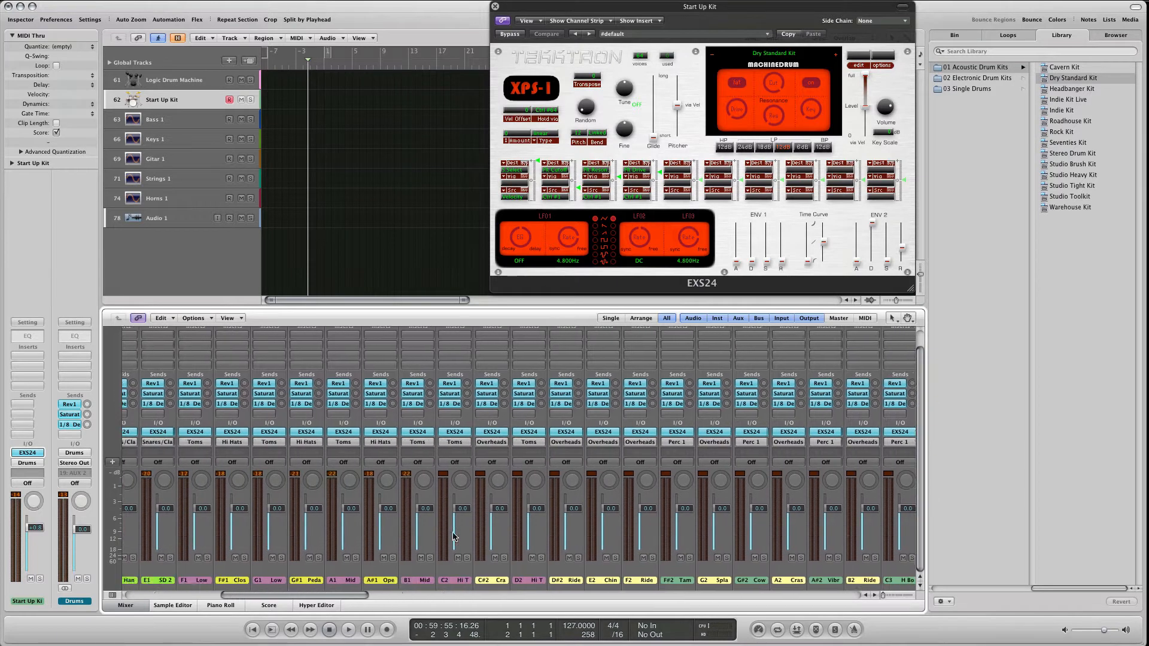
scroll(453, 537, "left", 7)
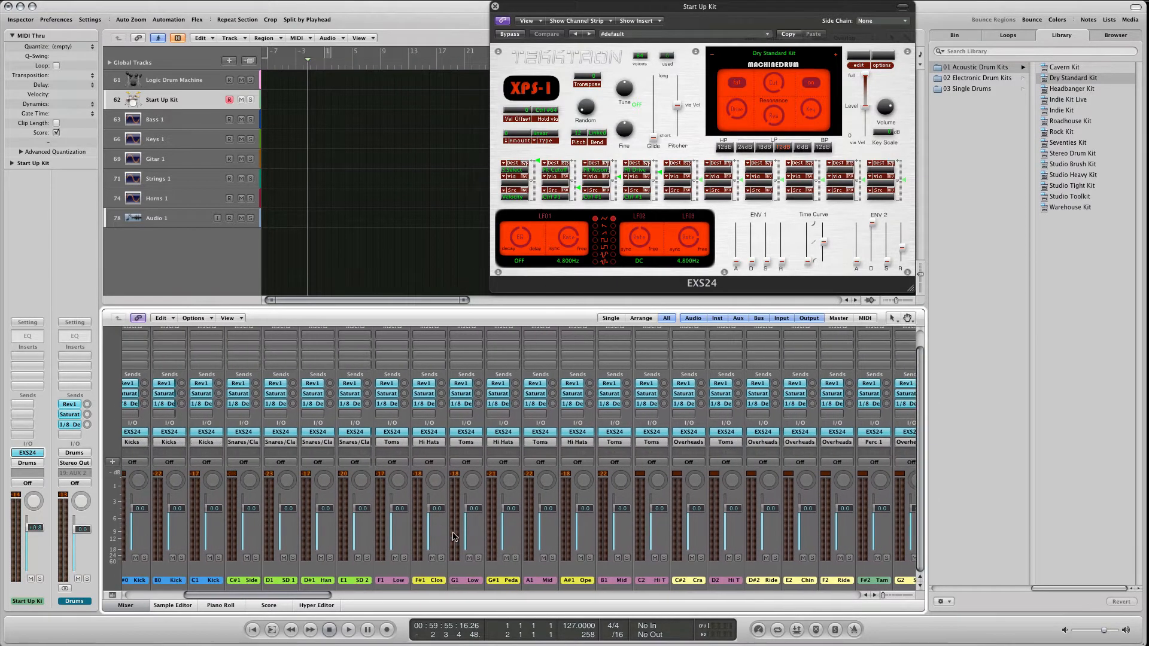
Step: Select the Logic Drum Machine track and bring up the C1 Kick 1 channel strip in the mixer
left_click(179, 81)
scroll(340, 437, "left", 1)
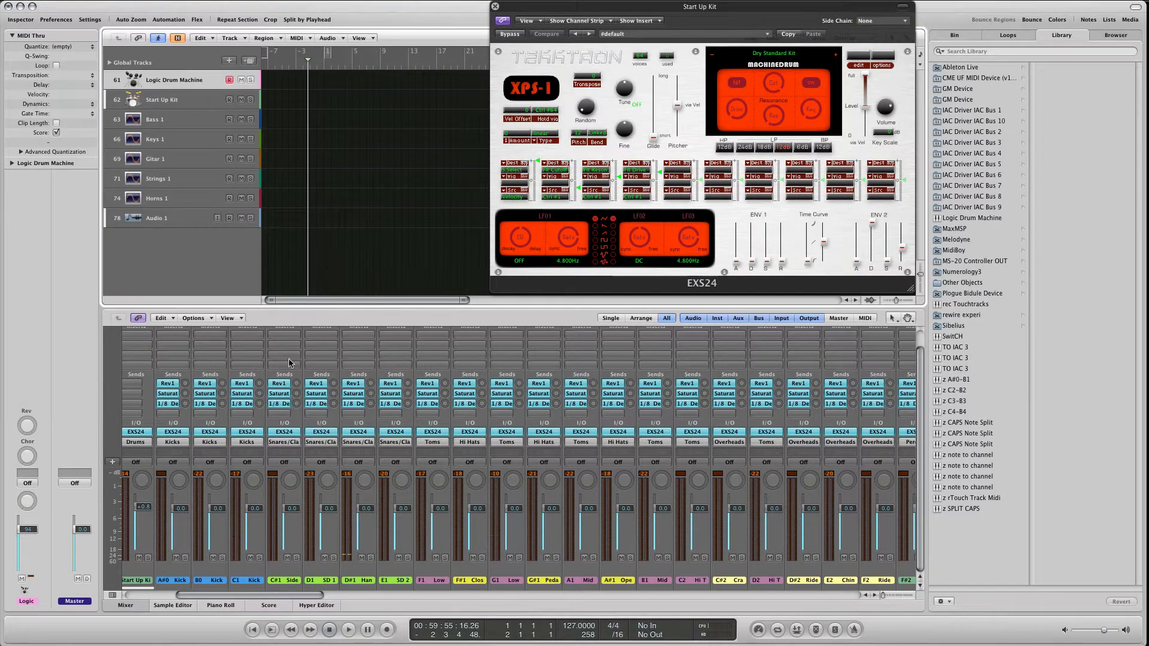
left_click(248, 580)
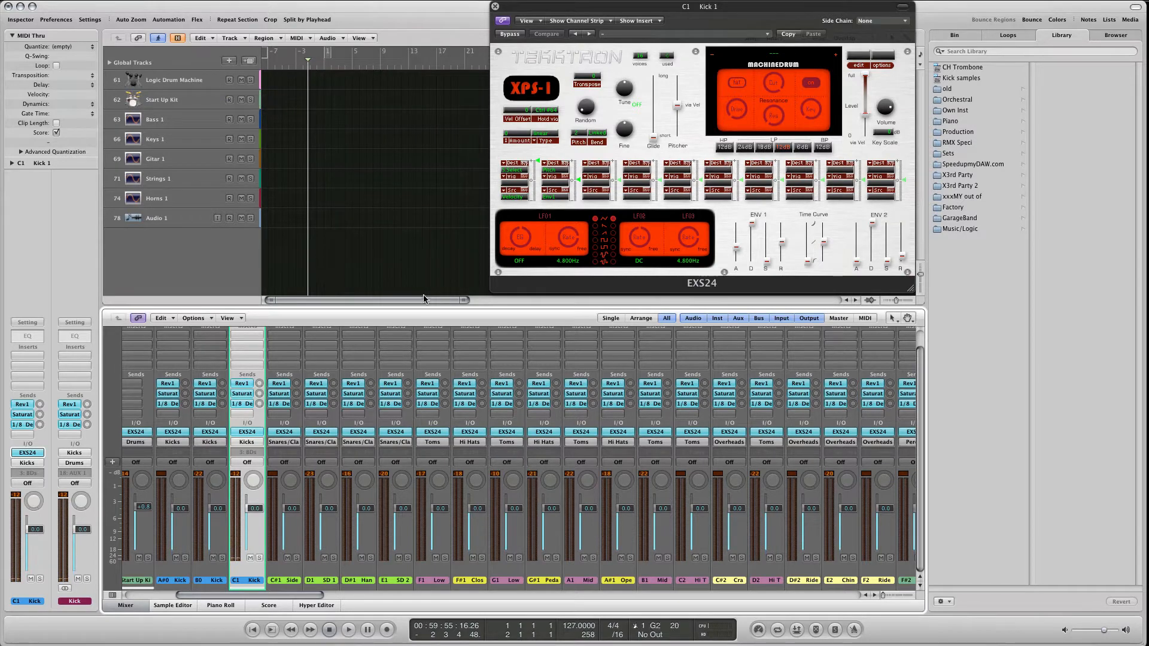
Step: Move back and forth through the kick, snare, tom and hi-hat channel strips to check each one's EXS24 instrument, sends and output
key("Down")
key("Down")
key("Down")
key("Down")
key("Down")
key("Down")
key("Down")
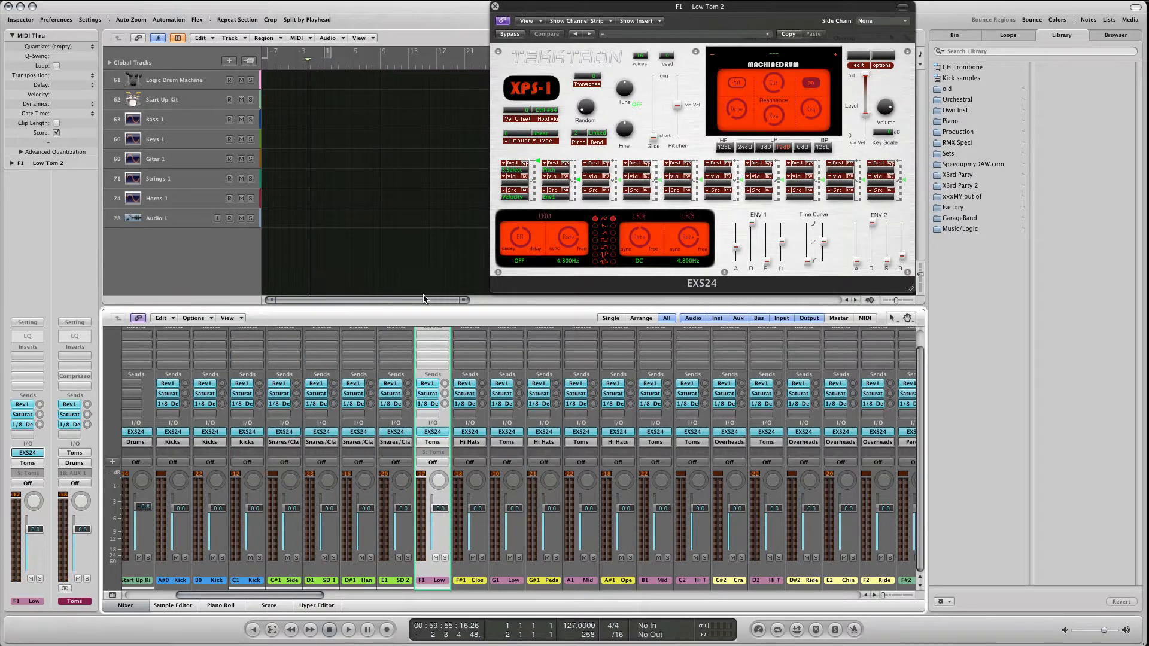
key("Down")
key("Down")
key("Down")
key("Down")
key("Up")
key("Up")
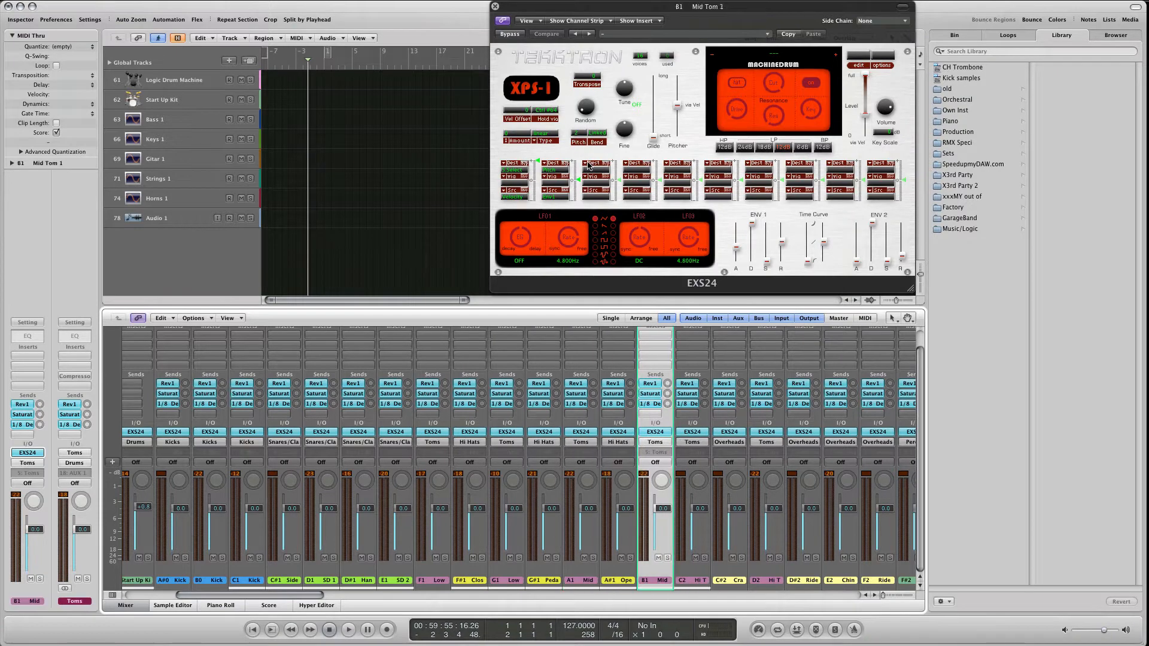
key("Up")
key("Up")
key("Up")
key("Up")
key("Up")
key("Up")
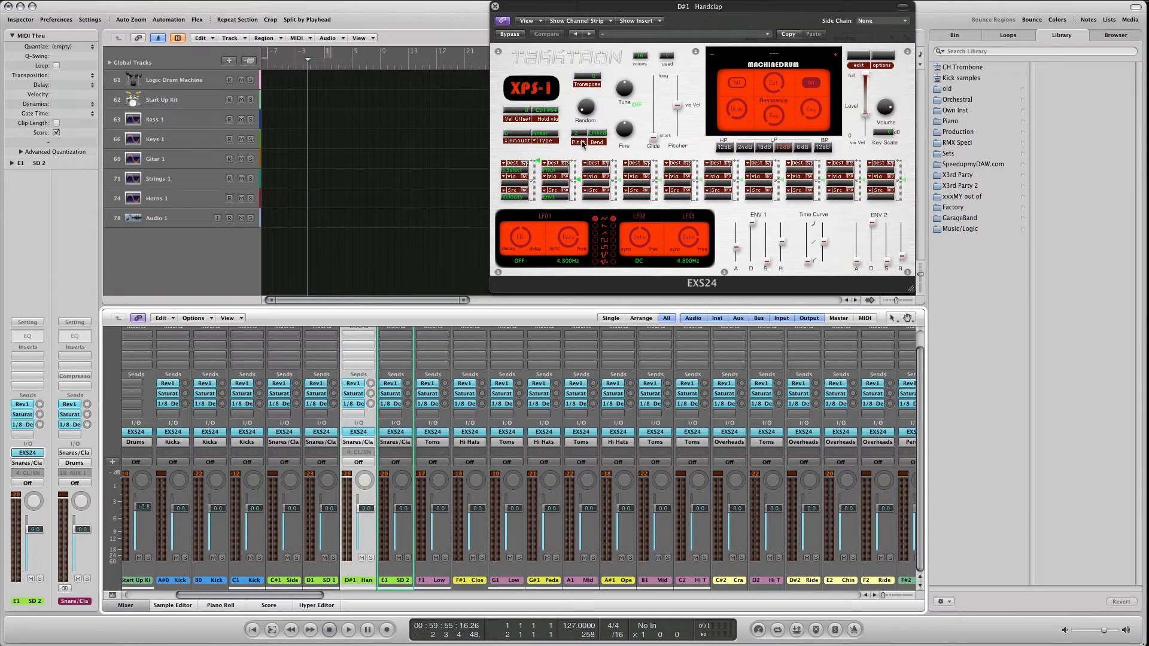
key("Down")
key("Down")
key("Down")
key("Down")
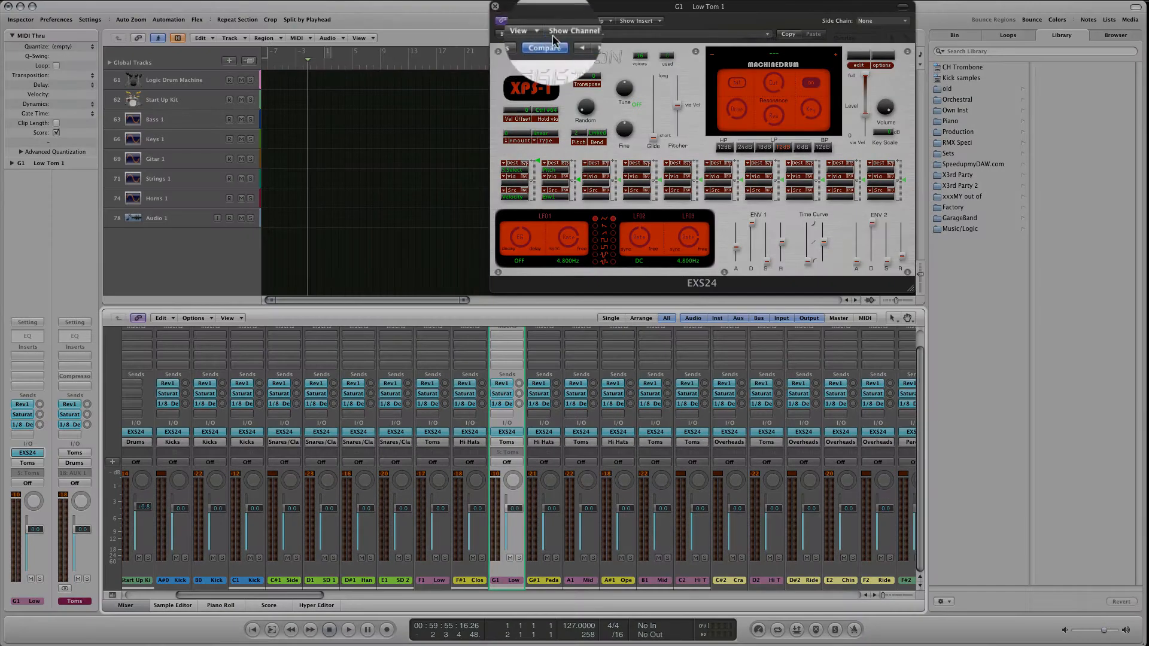
key("Up")
key("Up")
key("Up")
key("Up")
key("Up")
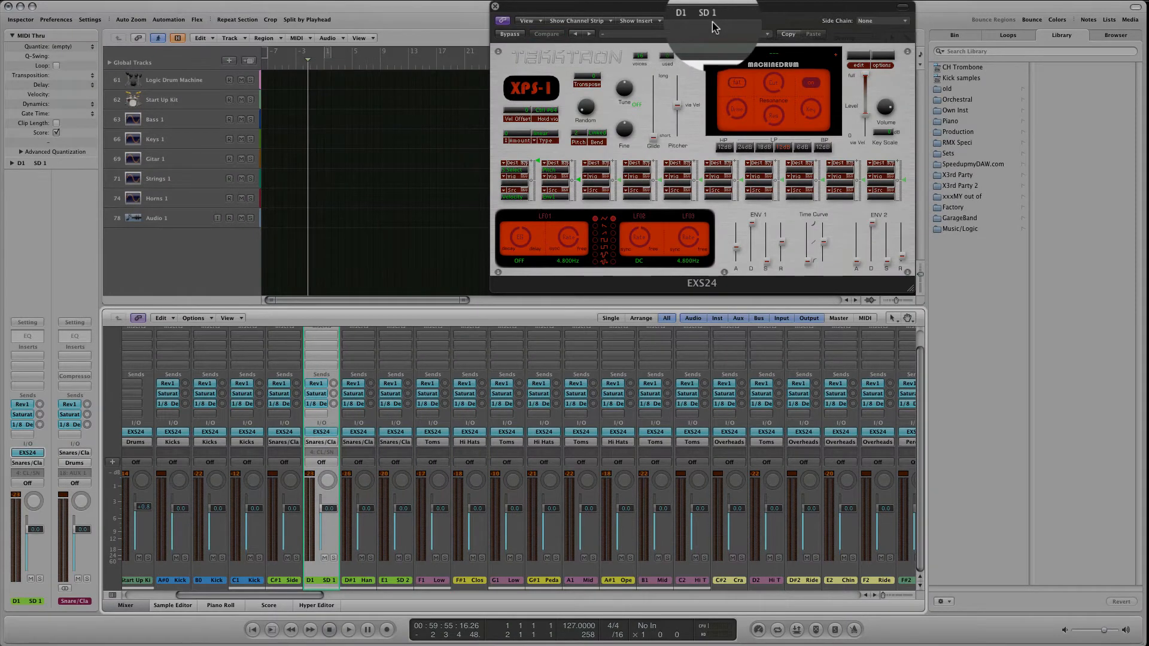
key("Down")
key("Down")
key("Down")
key("Down")
key("Down")
key("Down")
key("Down")
key("Down")
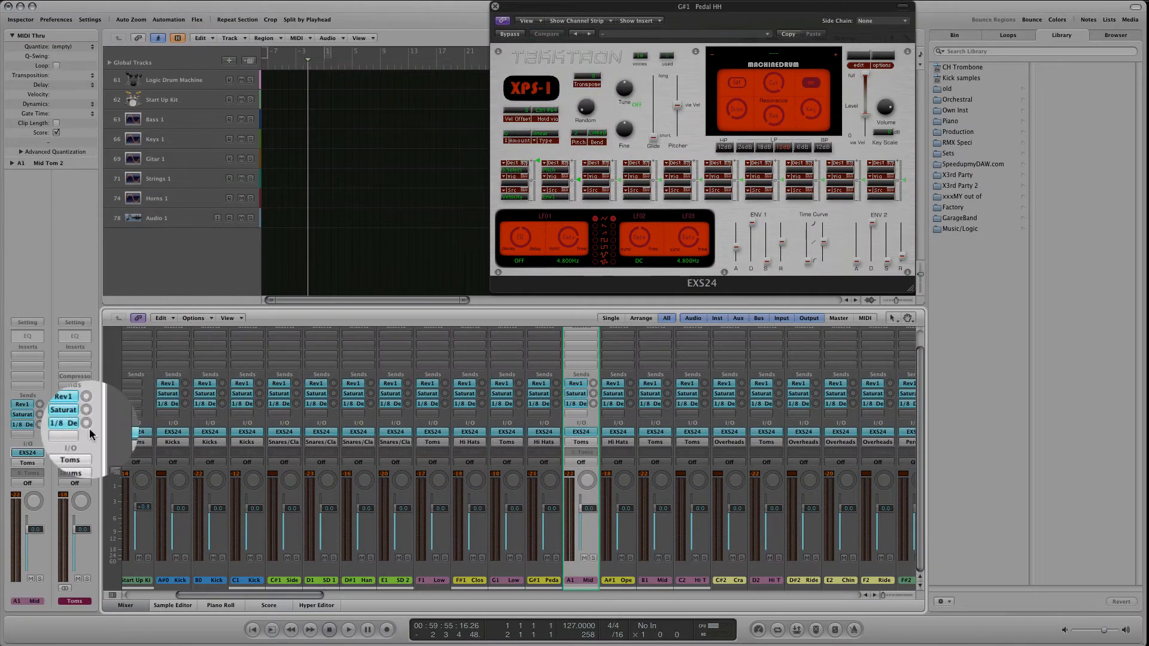
key("Up")
key("Up")
key("Up")
key("Up")
key("Up")
key("Up")
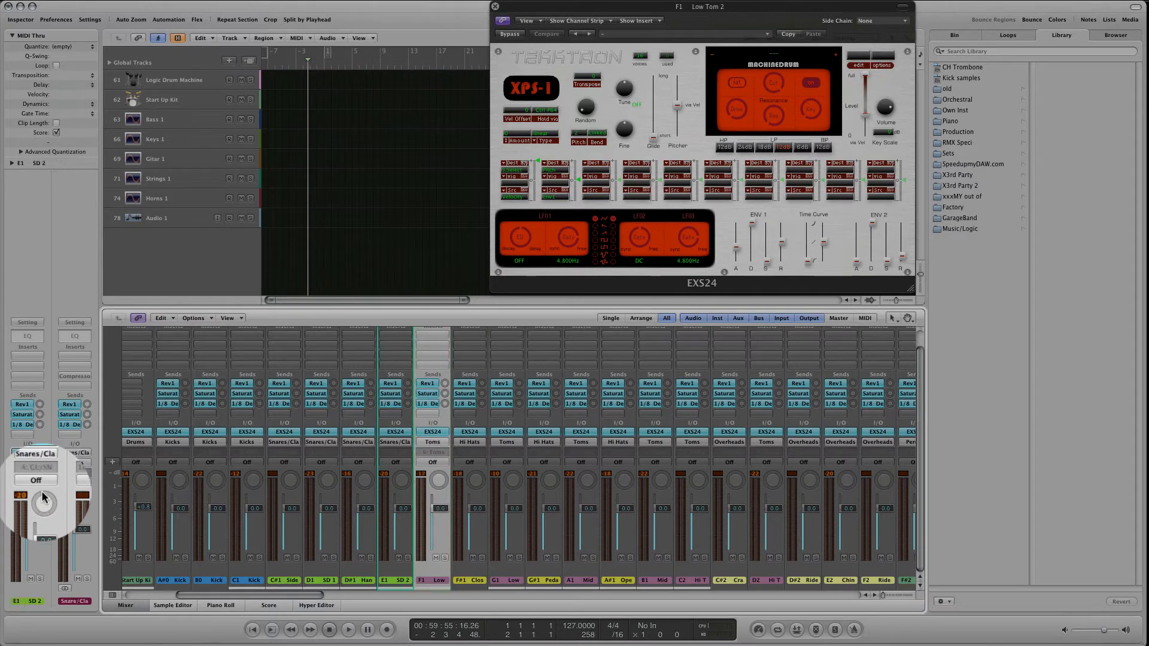
key("Down")
key("Down")
key("Down")
key("Down")
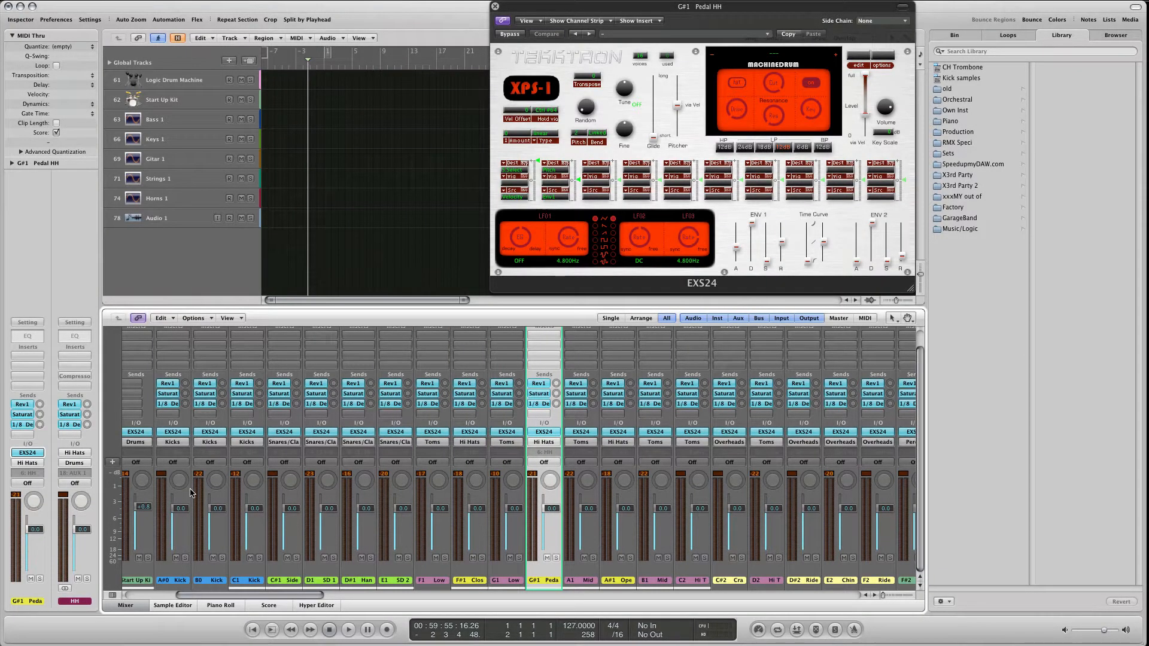
key("Down")
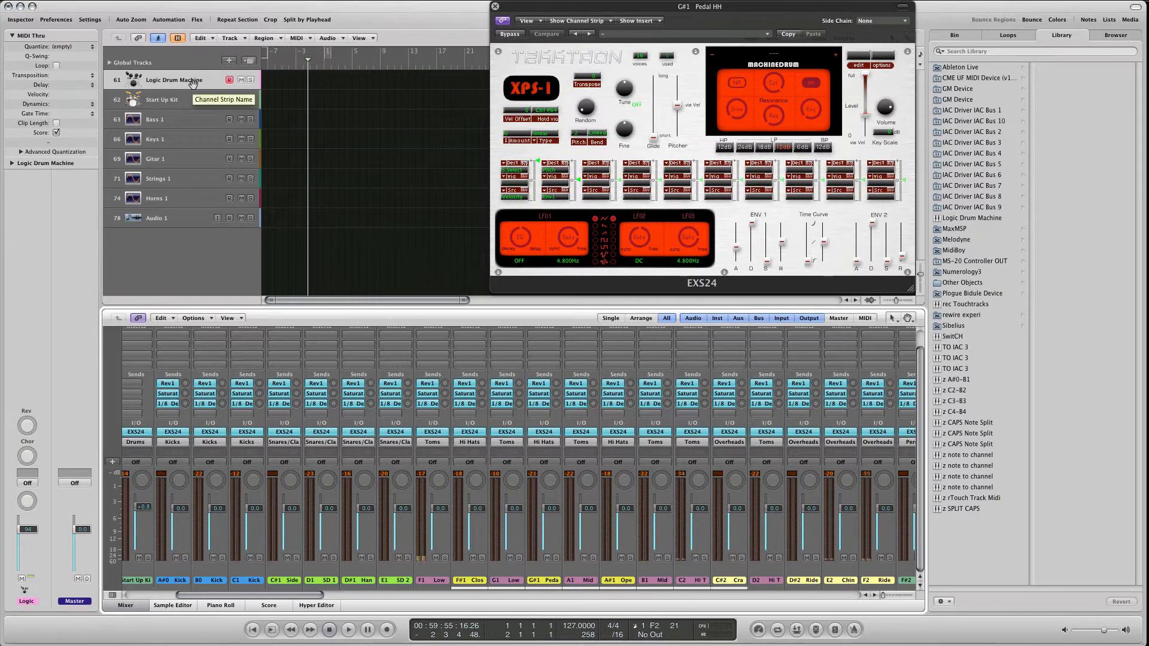
Step: Select the Start Up Kit track and go through its drum channel strips up to the high toms and back to the closed hi-hat
left_click(293, 99)
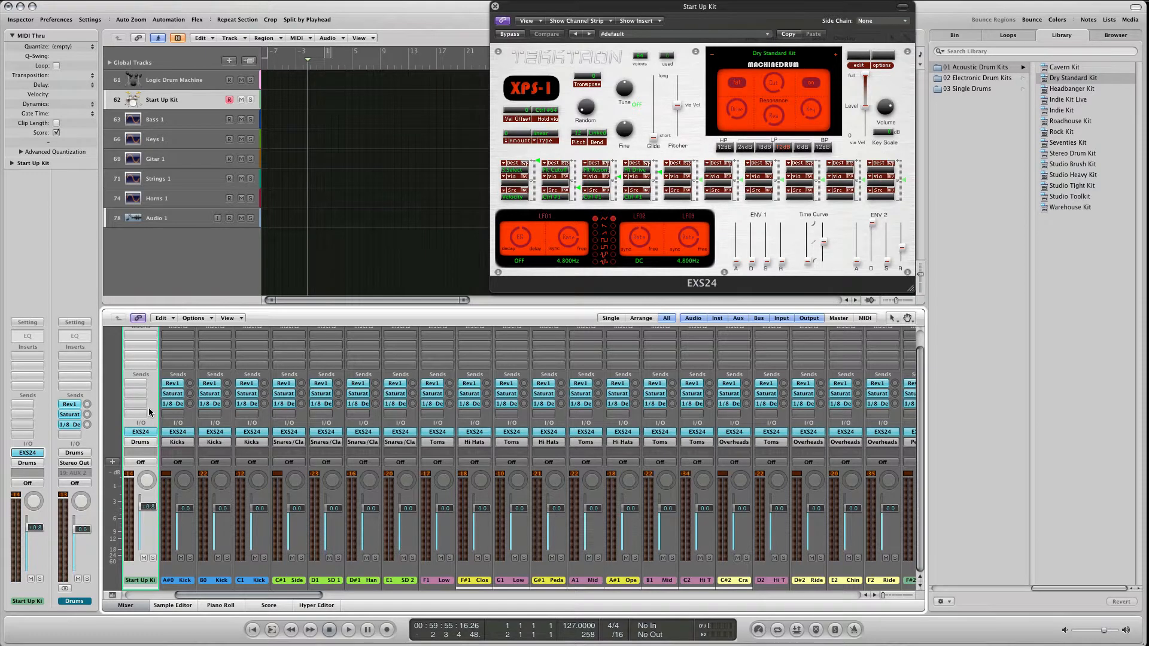
key("Right")
key("Right")
key("Right")
key("Right")
key("Right")
key("Right")
key("Right")
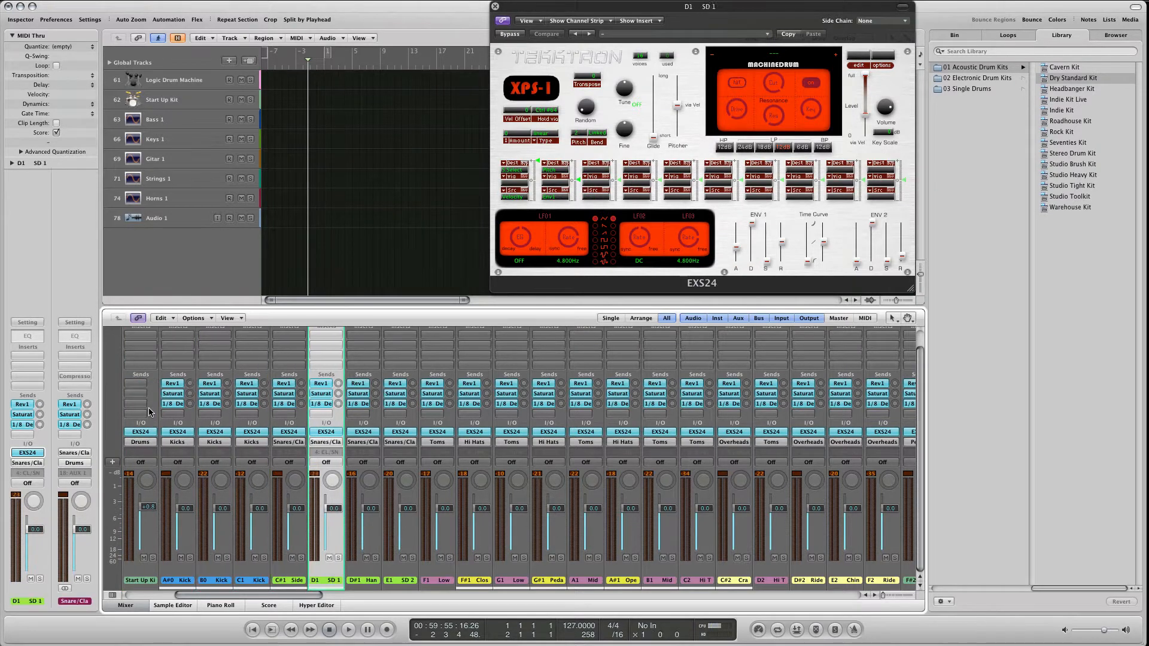
key("Right")
key("Right")
key("Right")
key("Right")
key("Right")
key("Right")
key("Right")
key("Right")
key("Right")
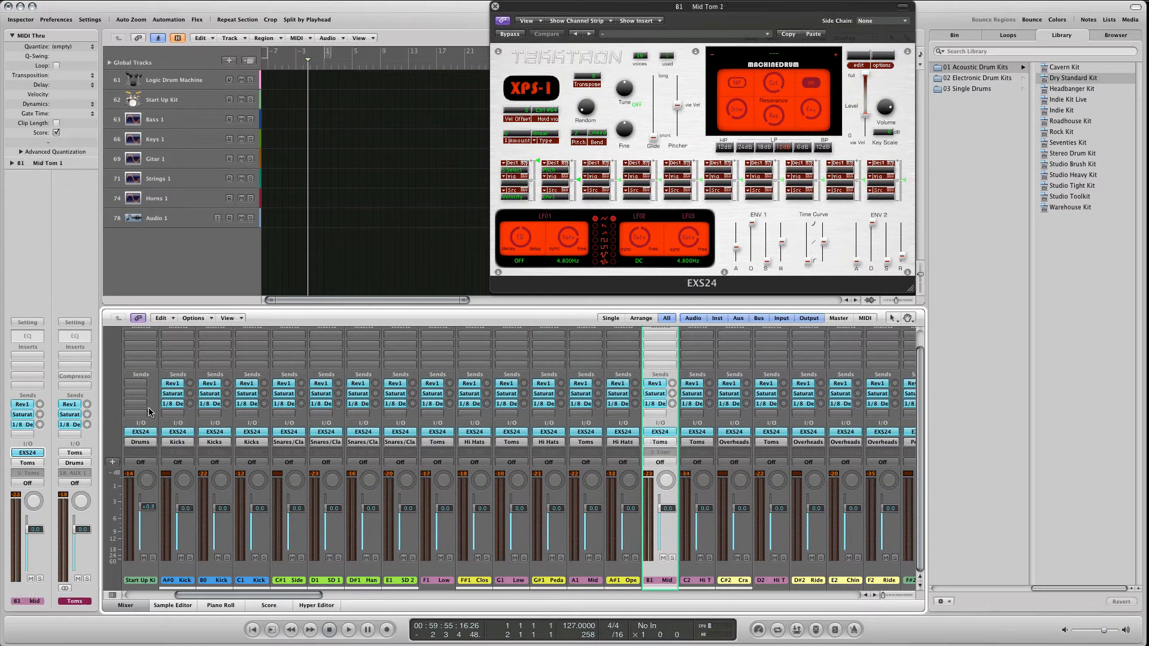
key("Right")
key("Right")
key("Left")
key("Left")
key("Left")
key("Left")
key("Left")
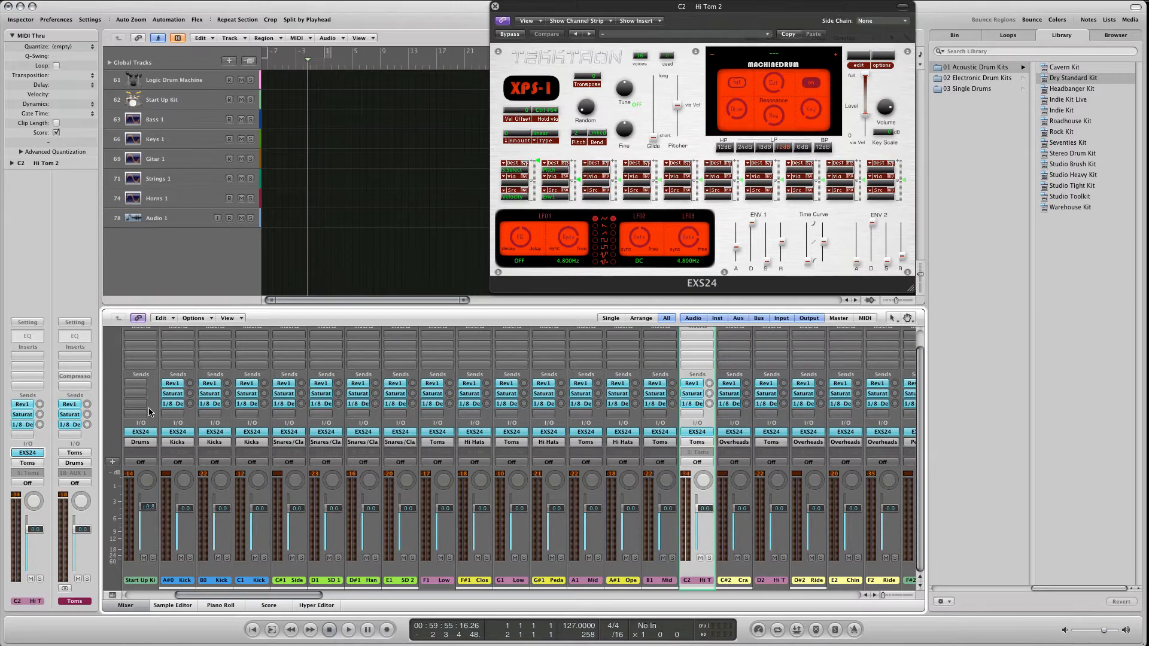
key("Left")
key("Left")
key("Left")
key("Left")
Step: Switch from the Logic Drum Machine track to the Start Up Kit track and compare the kick, snare, handclap and pedal hi-hat channel strips
key("Up")
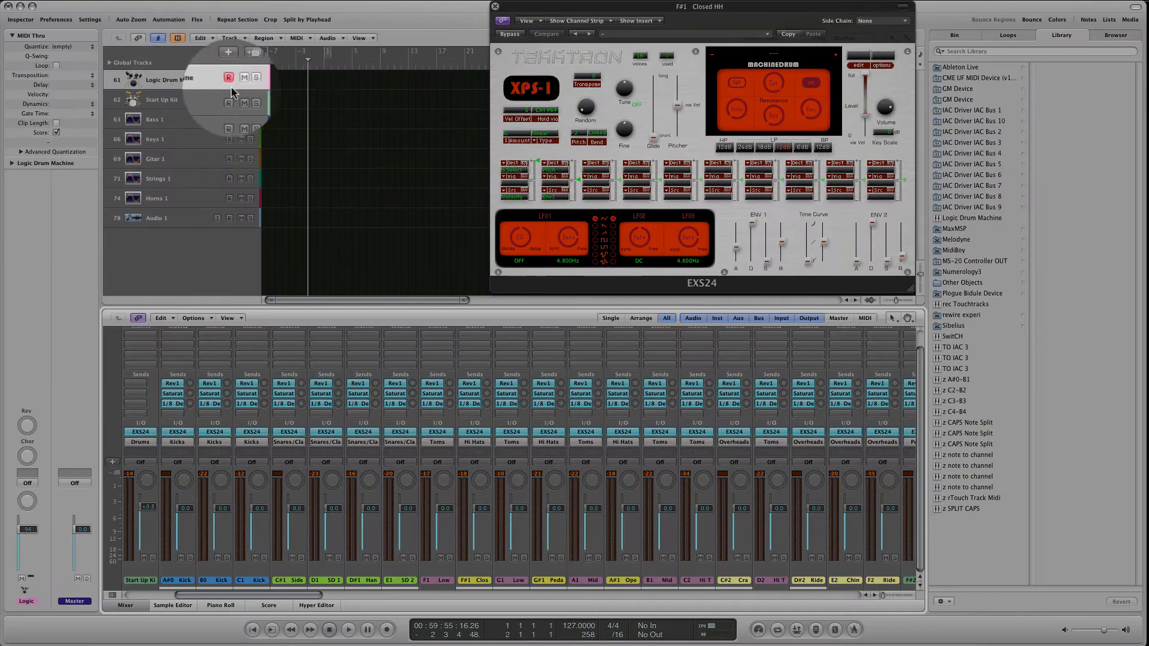
key("Down")
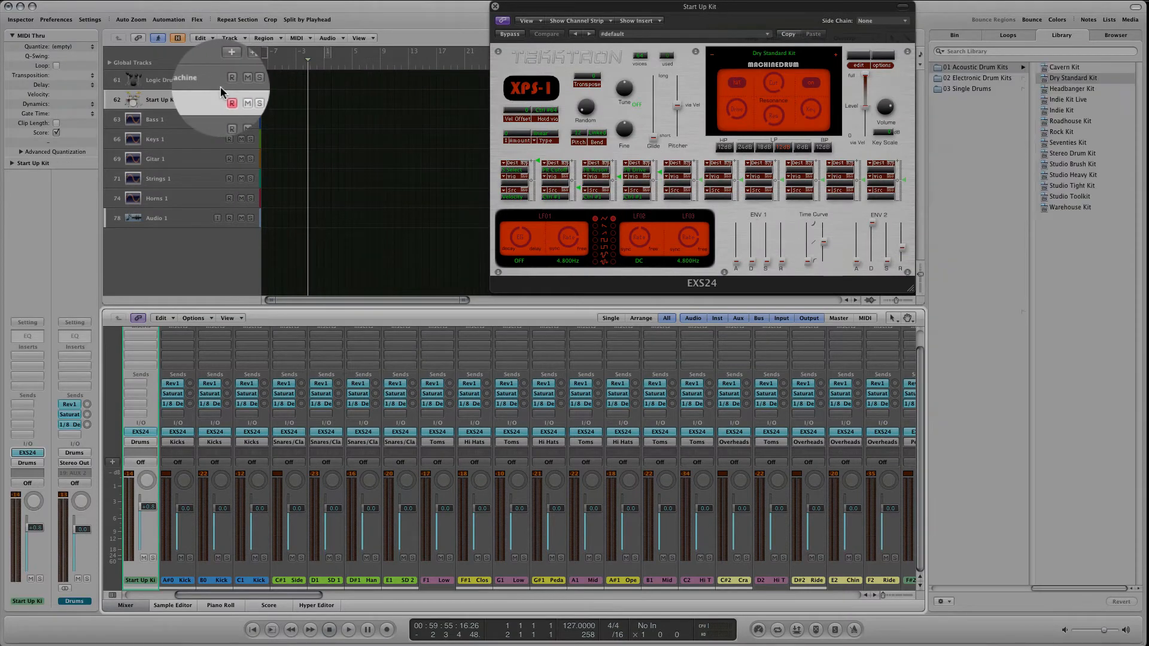
key("Right")
key("Right")
key("Right")
key("Right")
key("Right")
key("Right")
key("Right")
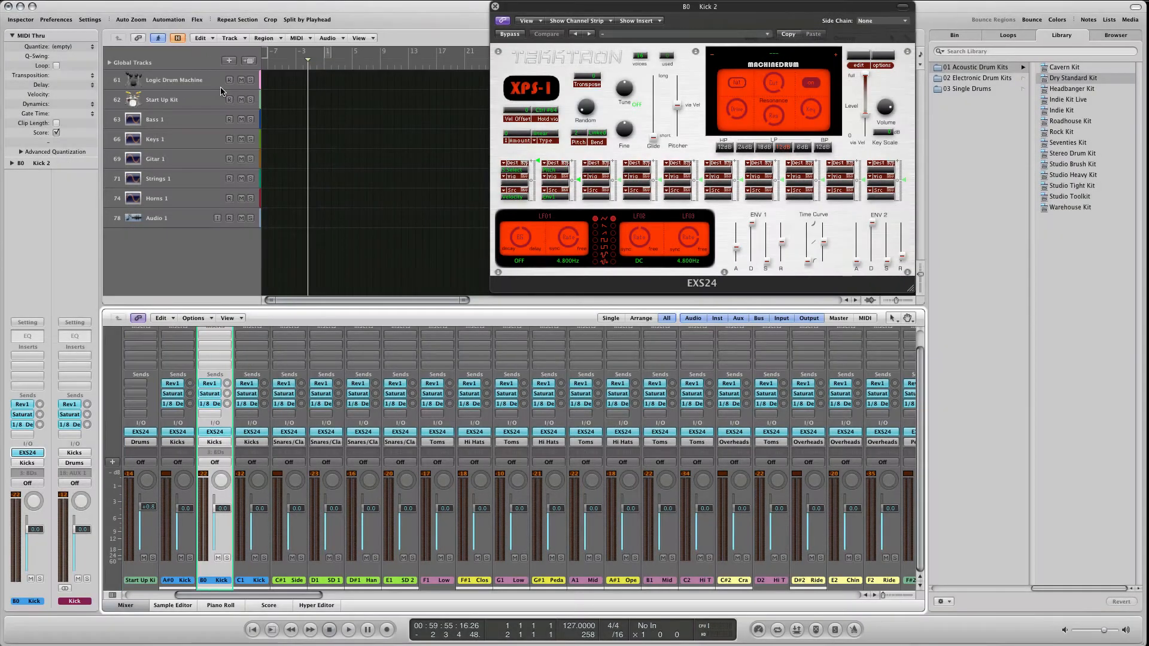
key("Right")
key("Right")
key("Right")
key("Right")
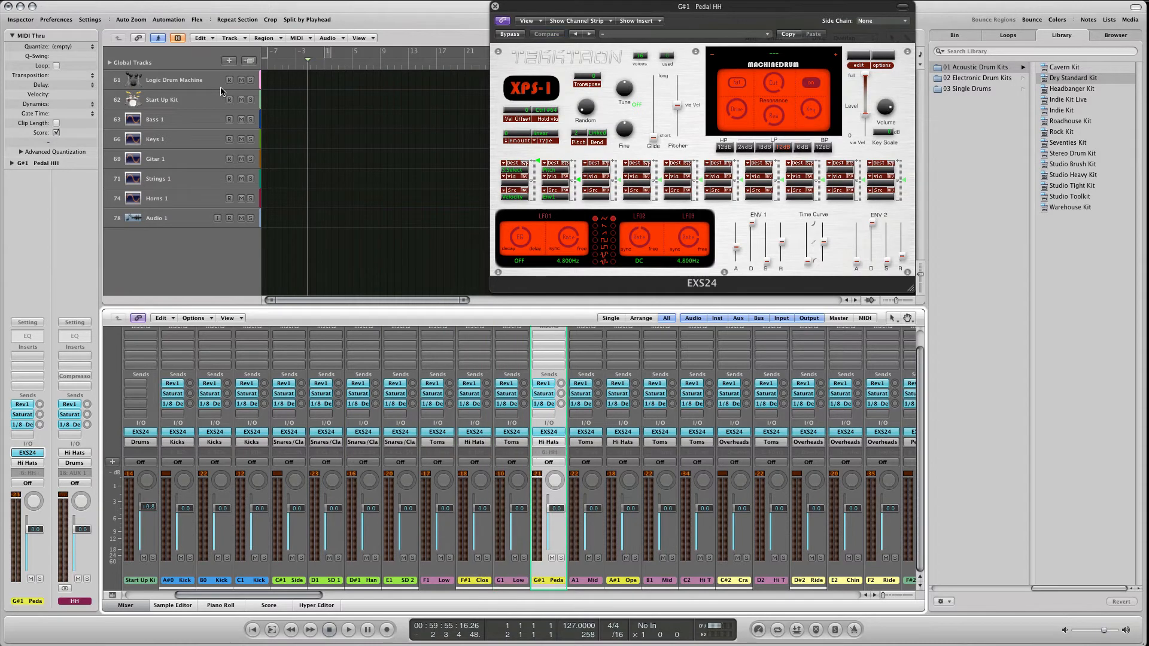
key("Left")
key("Left")
key("Left")
key("Left")
key("Left")
key("Left")
key("Left")
key("Left")
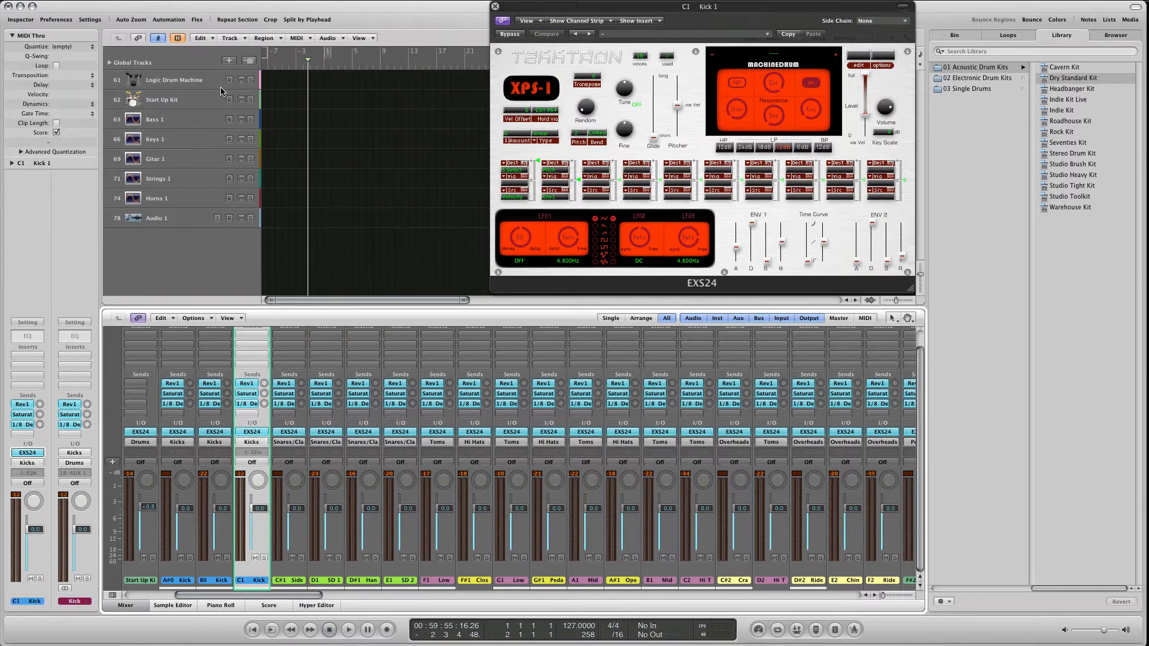
key("Right")
key("Right")
key("Right")
key("Right")
key("Left")
key("Left")
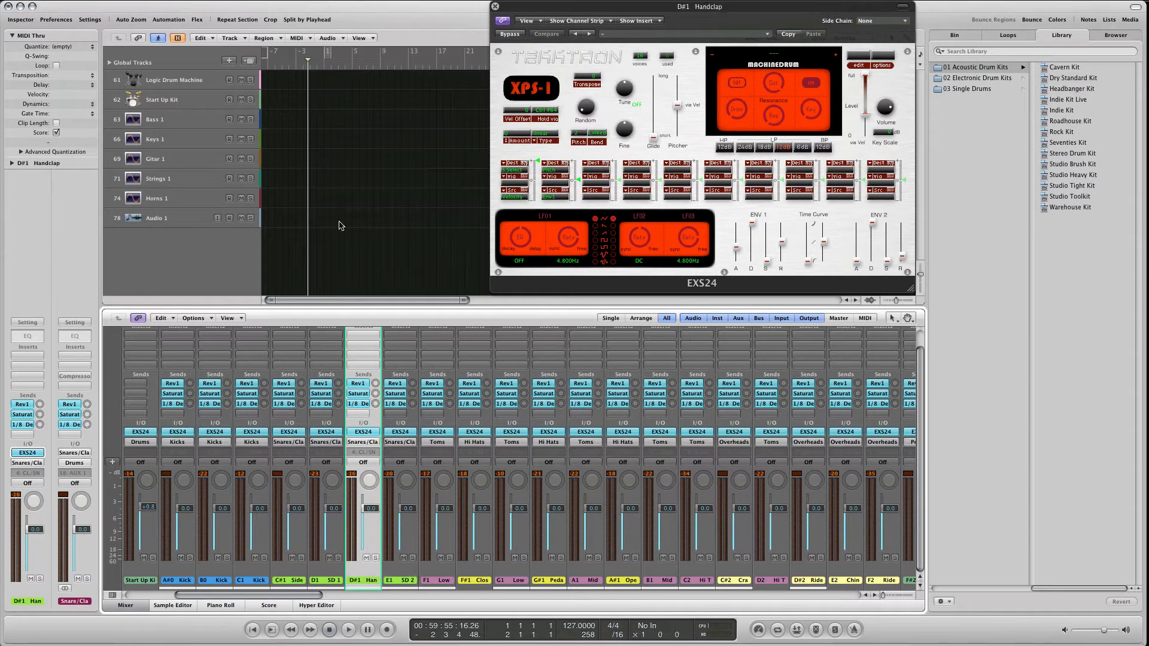
Step: Unhide the BDs group's tracks in the group settings and select the A#0 Kick 3 track in the arrangement
left_click(294, 452)
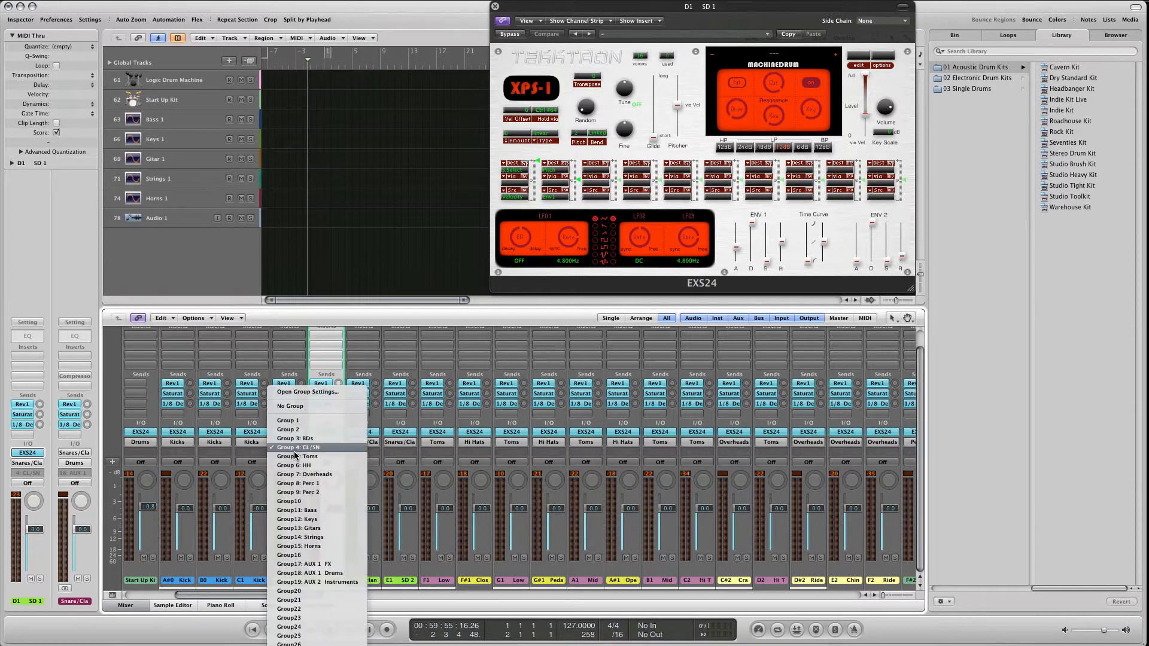
left_click(315, 393)
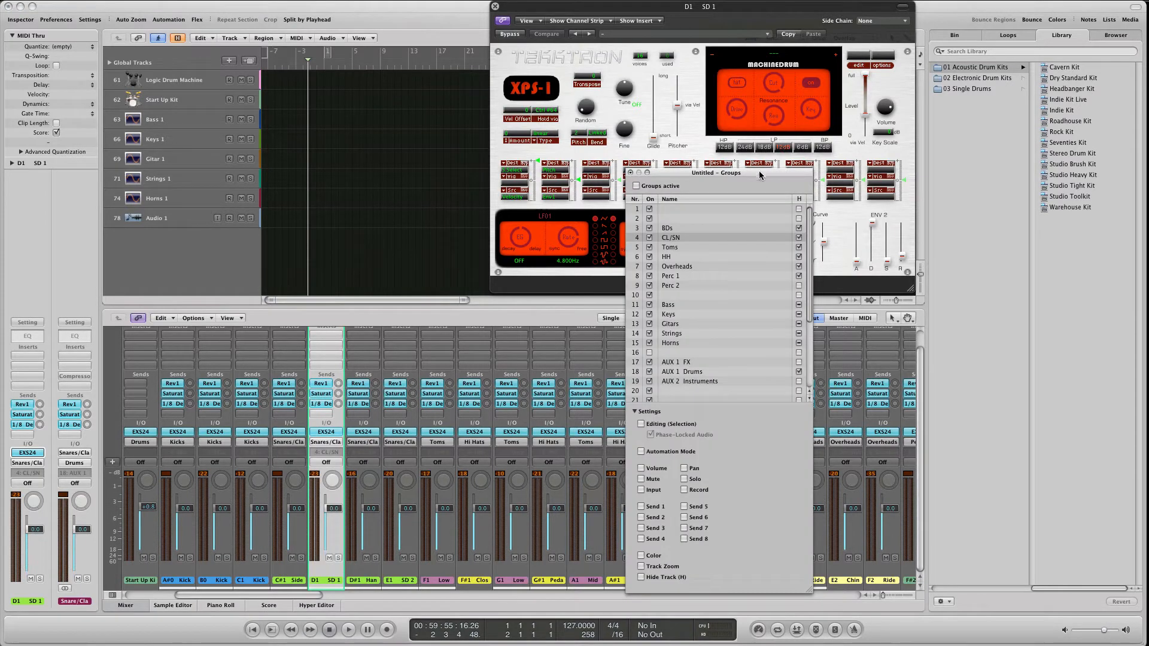
left_click_drag(760, 174, 520, 108)
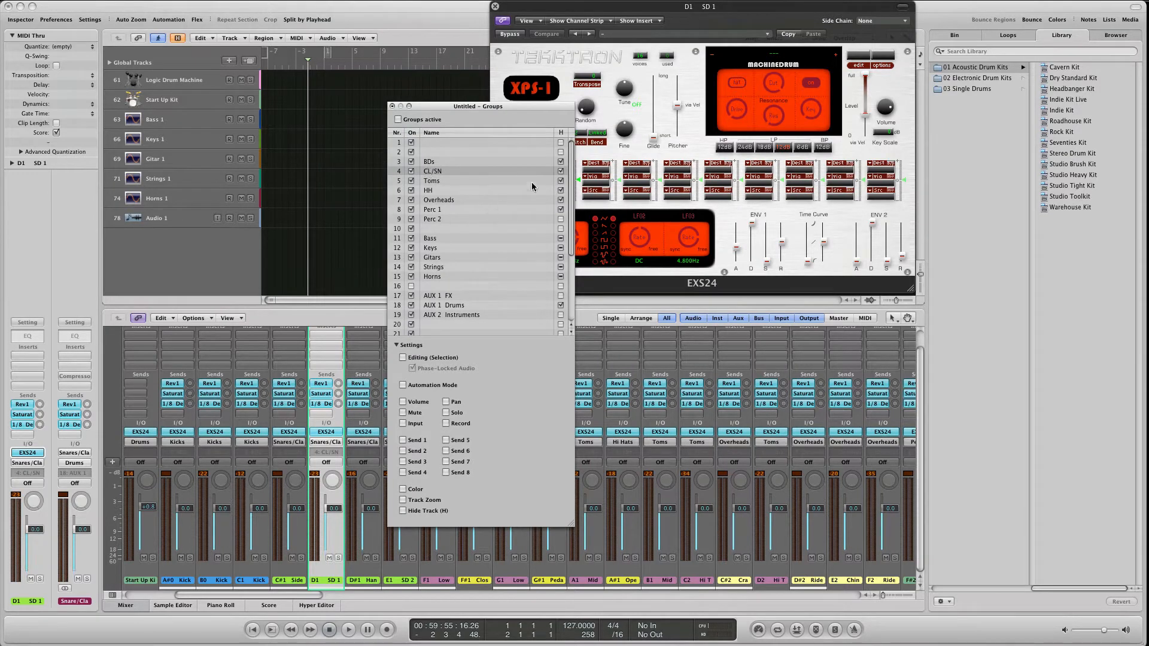
left_click(561, 162)
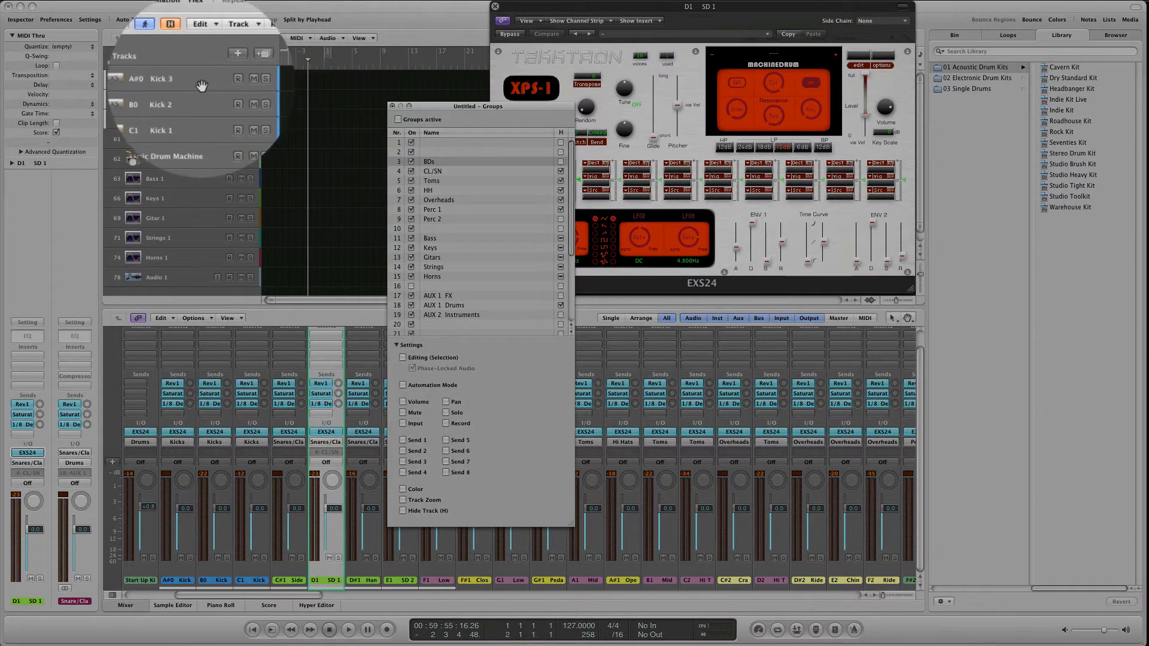
left_click(201, 84)
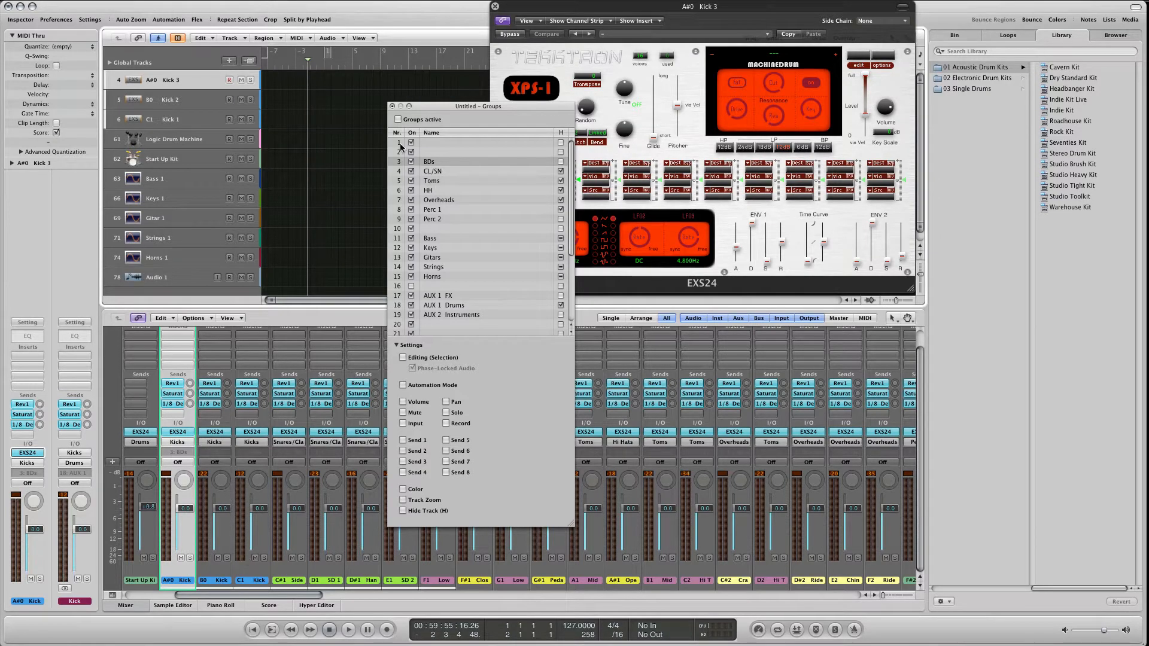
left_click(392, 106)
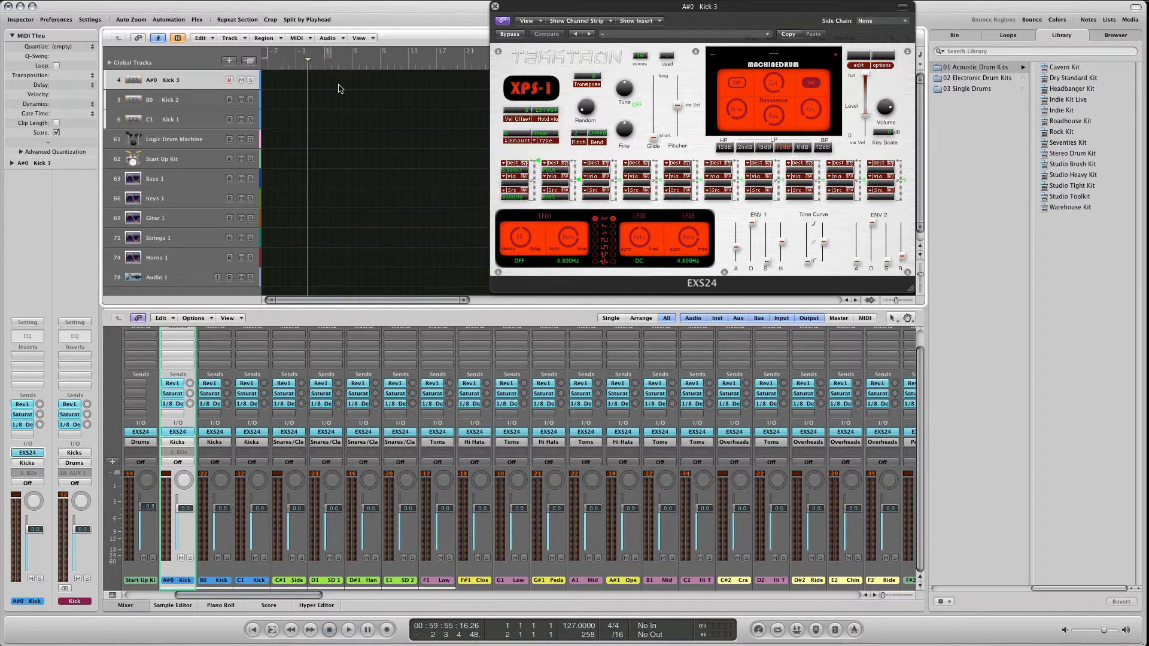
Step: Show all hidden tracks in the arrangement and close the mixer
left_click(178, 38)
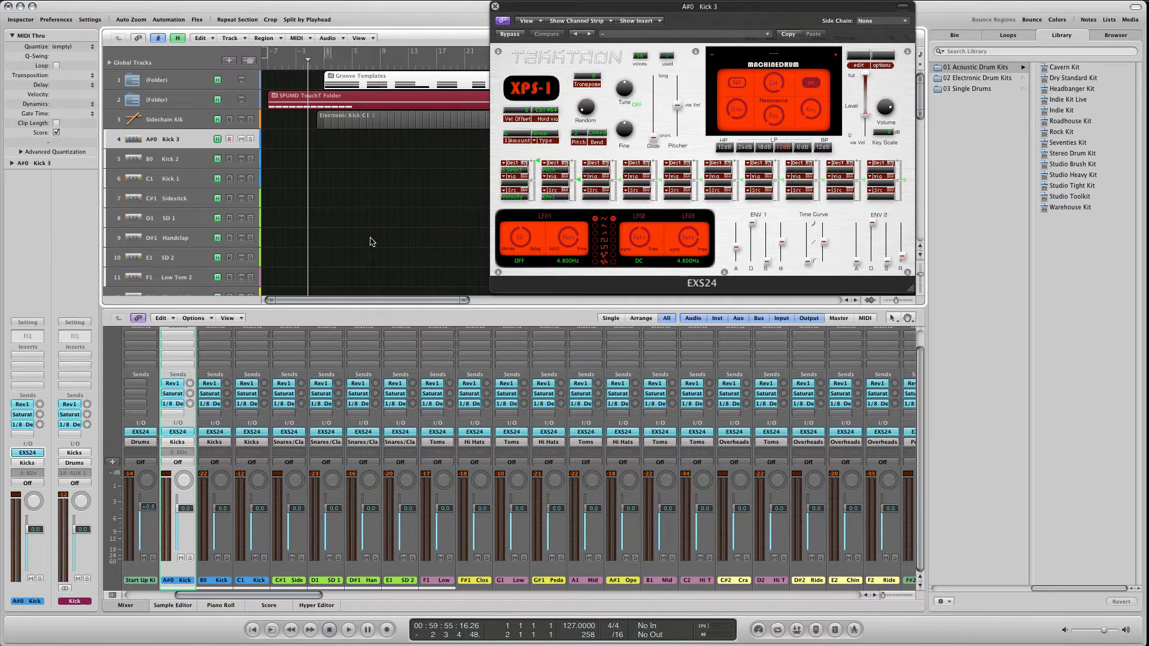
key("x")
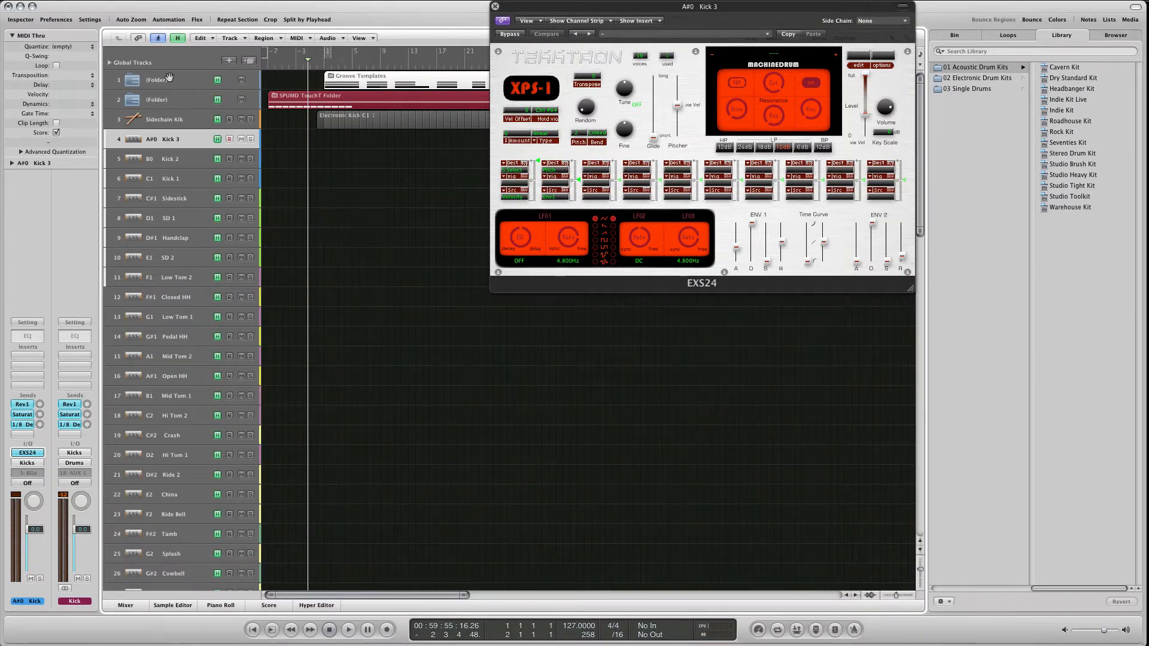
Step: Select the Groove Templates folder region and switch to screenset 9 to display its contents
left_click(366, 80)
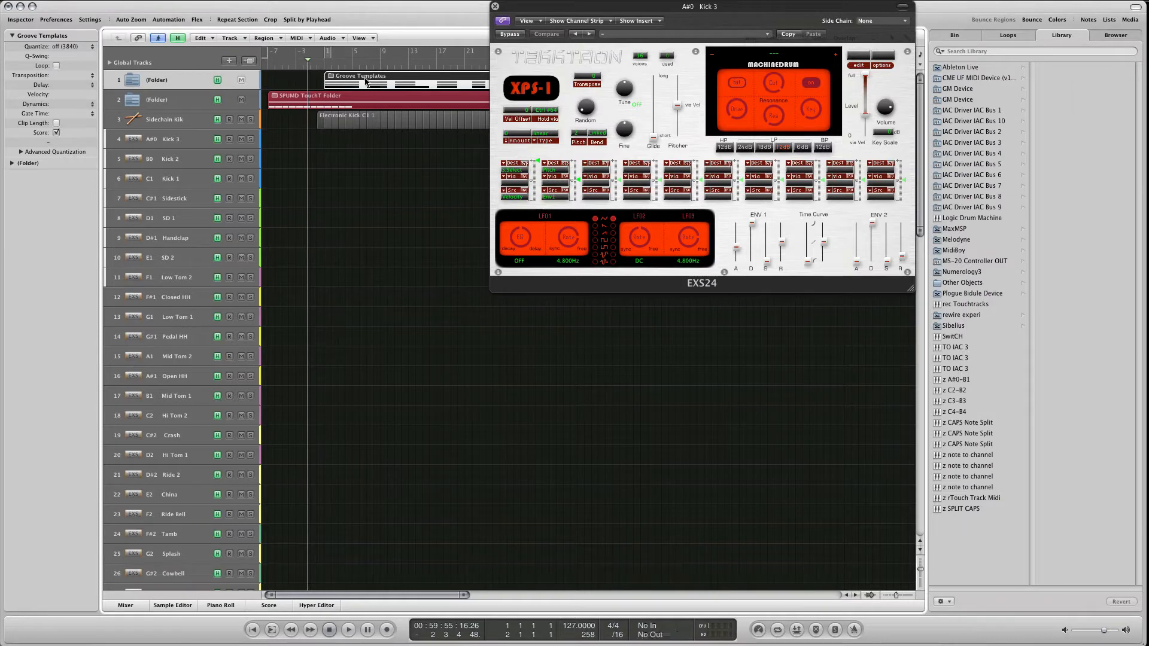
left_click(257, 7)
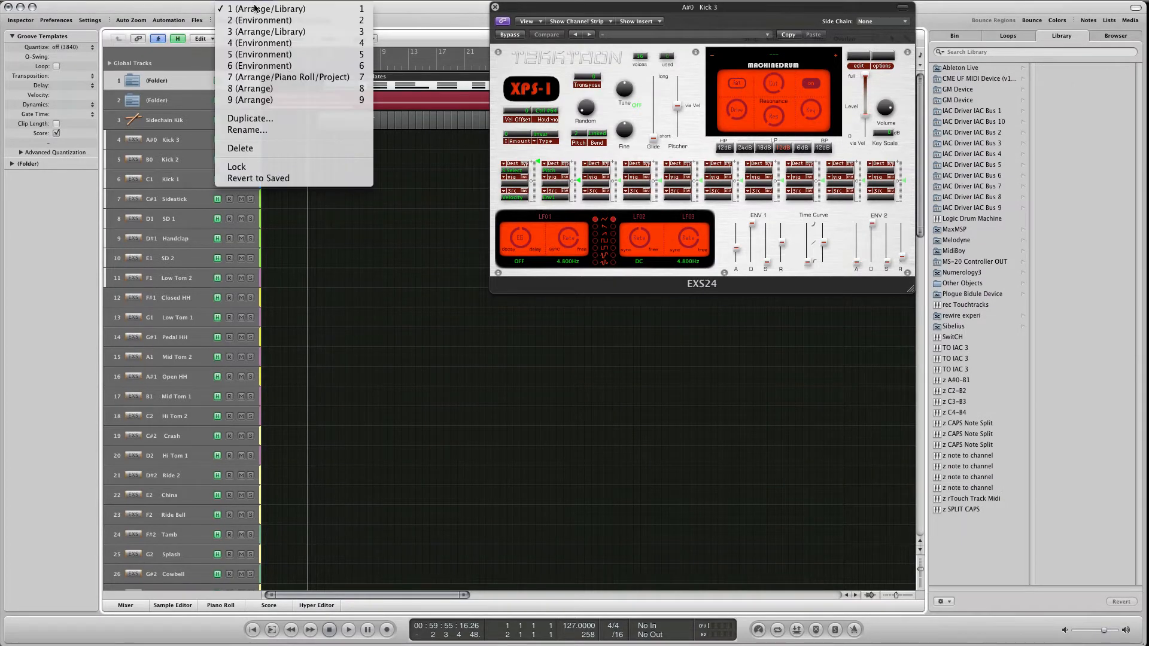
left_click(282, 100)
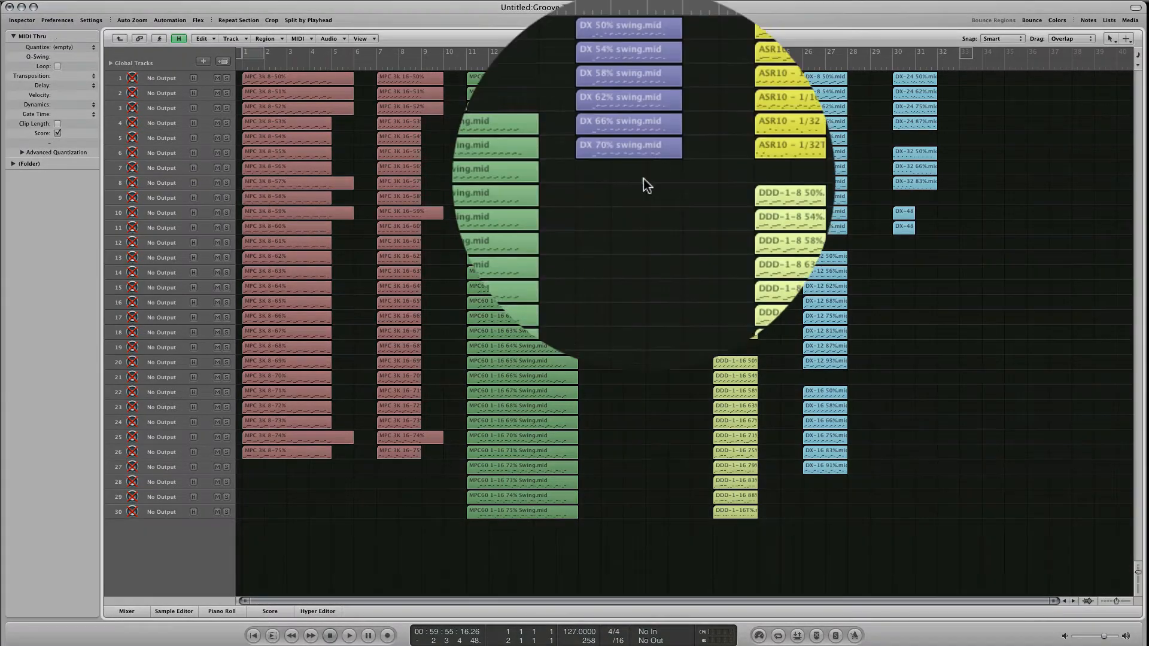
Step: Make groove templates from the DX 58%, 62%, 66% and 70% swing regions
left_click_drag(643, 173, 640, 112)
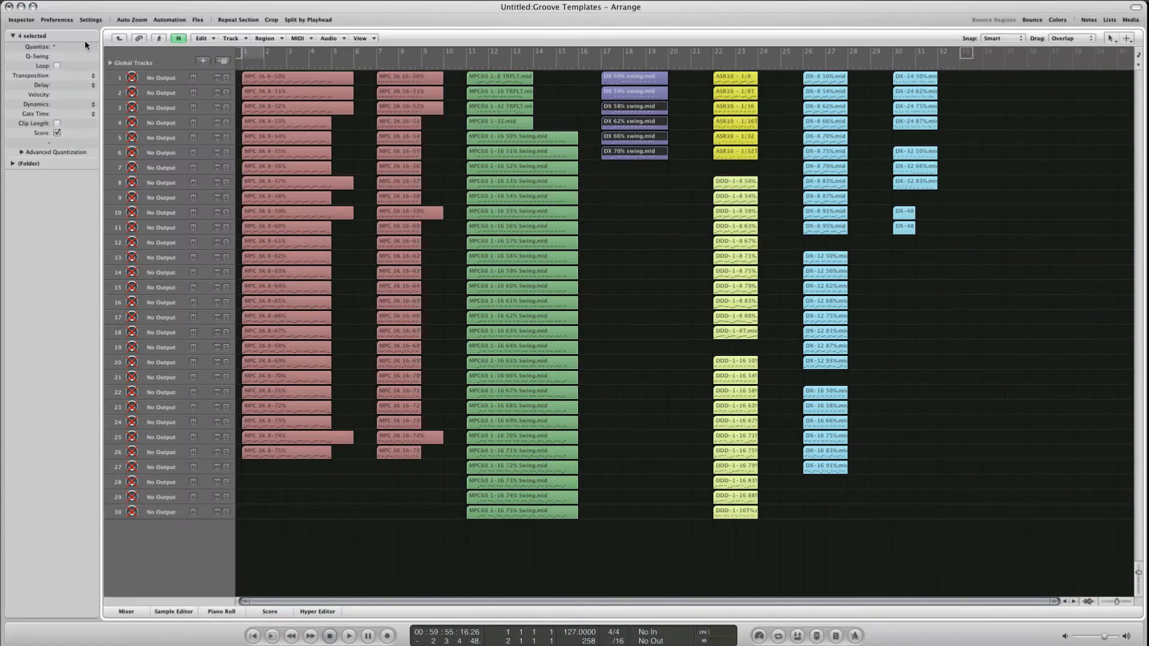
left_click(85, 46)
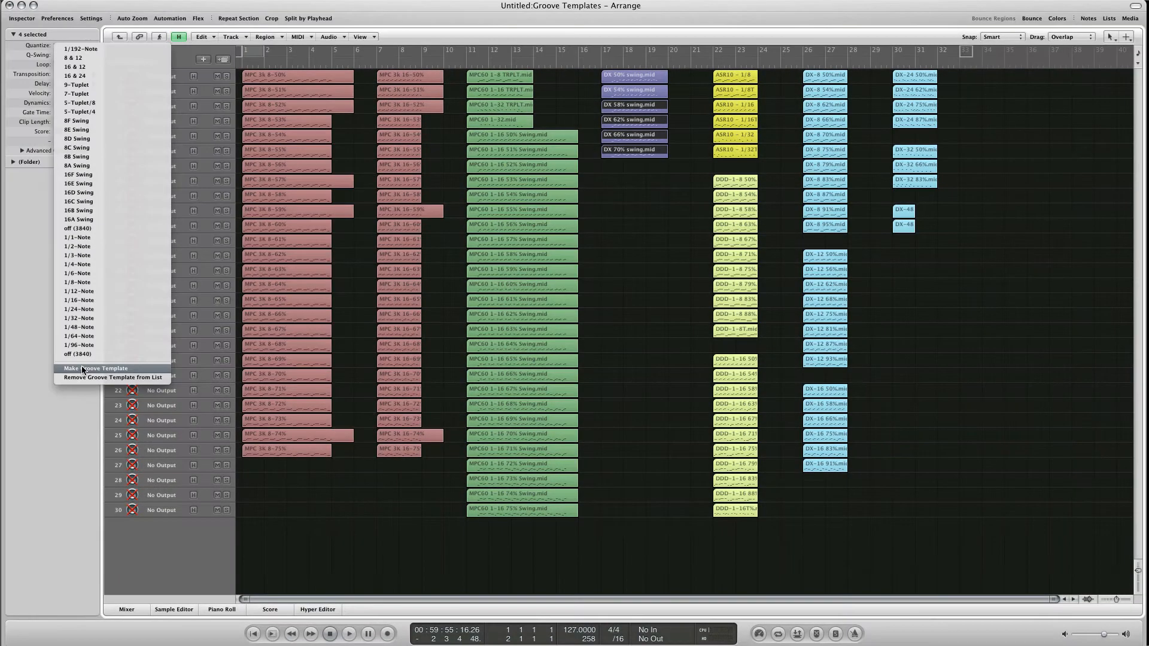
left_click(82, 369)
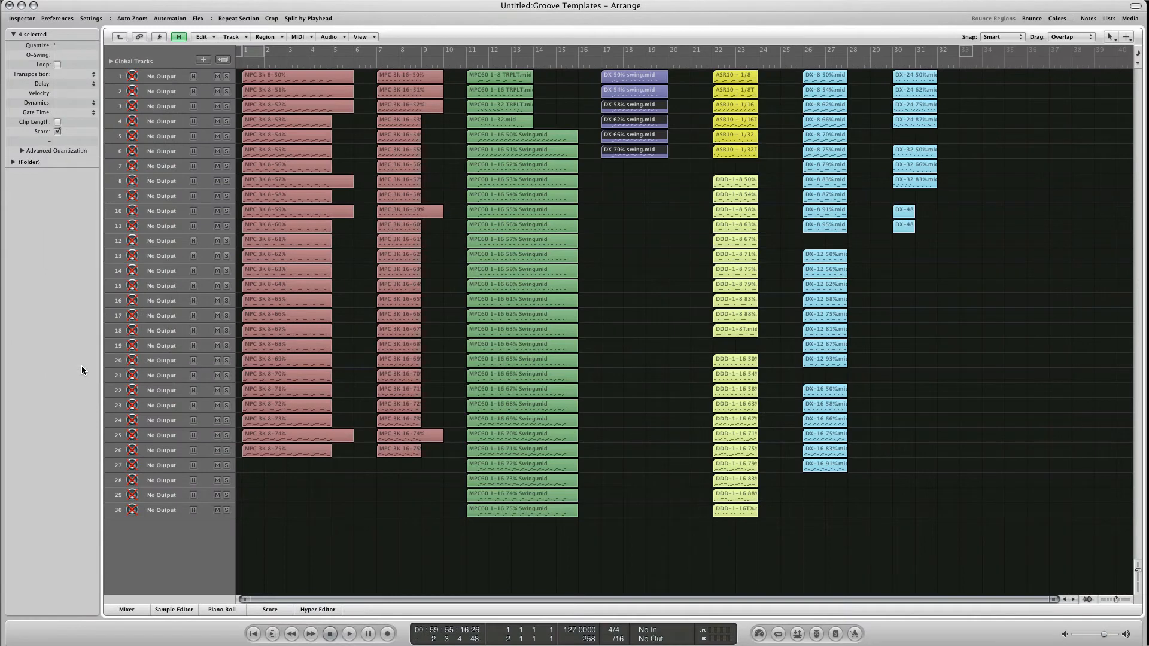
left_click(73, 45)
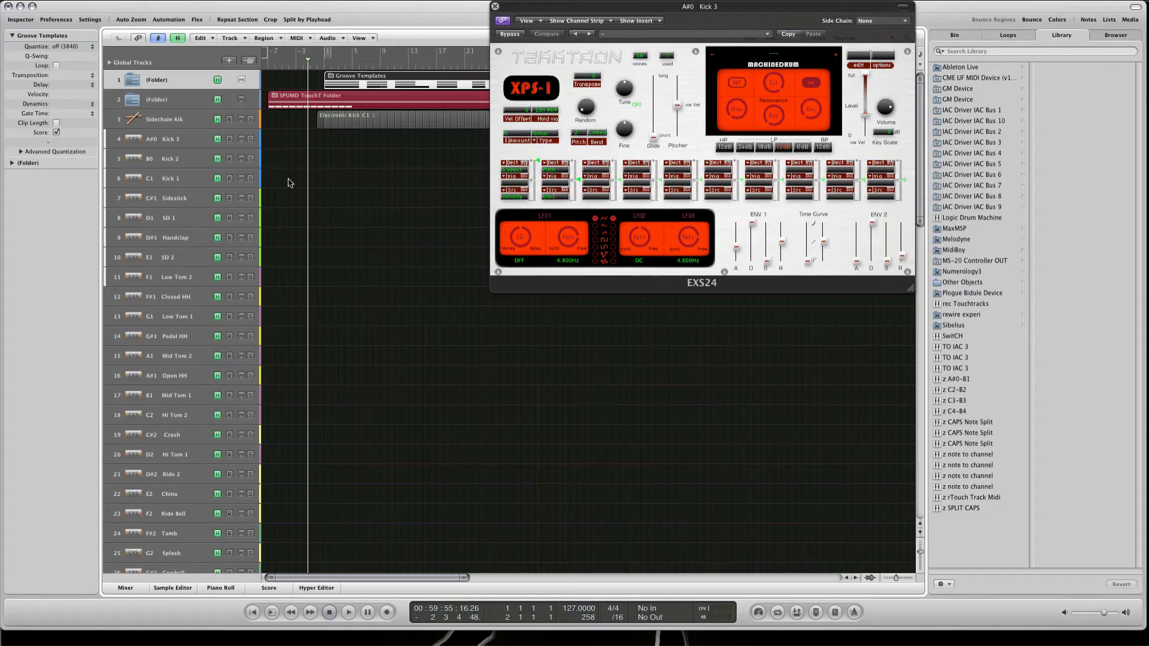
Step: Open the SPUMD TouchT Folder, and arrange the Mapped Instrument and Touch Tracks windows so all columns and song part folders are uncovered
left_click(180, 104)
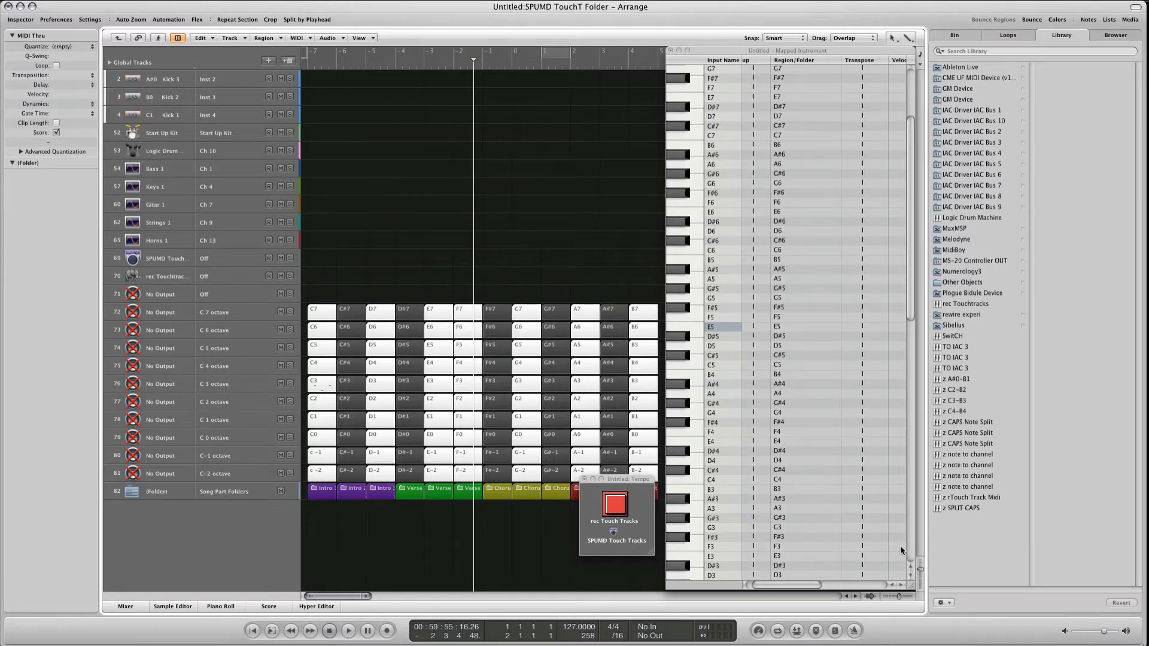
left_click_drag(912, 585, 1108, 578)
scroll(994, 472, "up", 3)
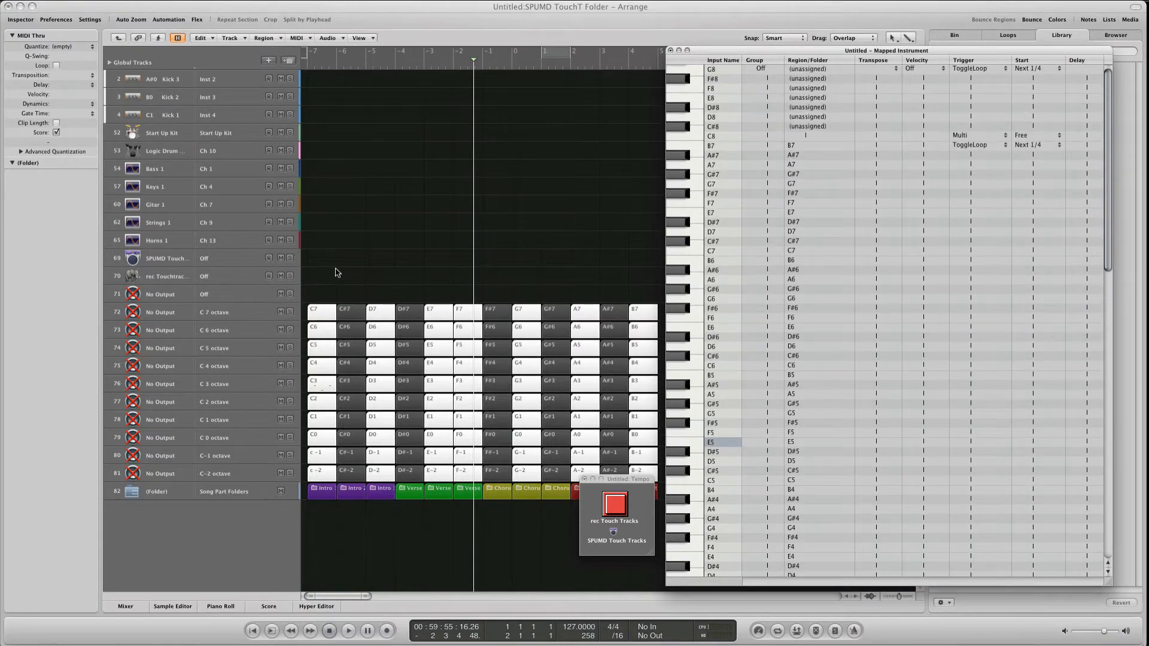
left_click_drag(322, 295, 646, 286)
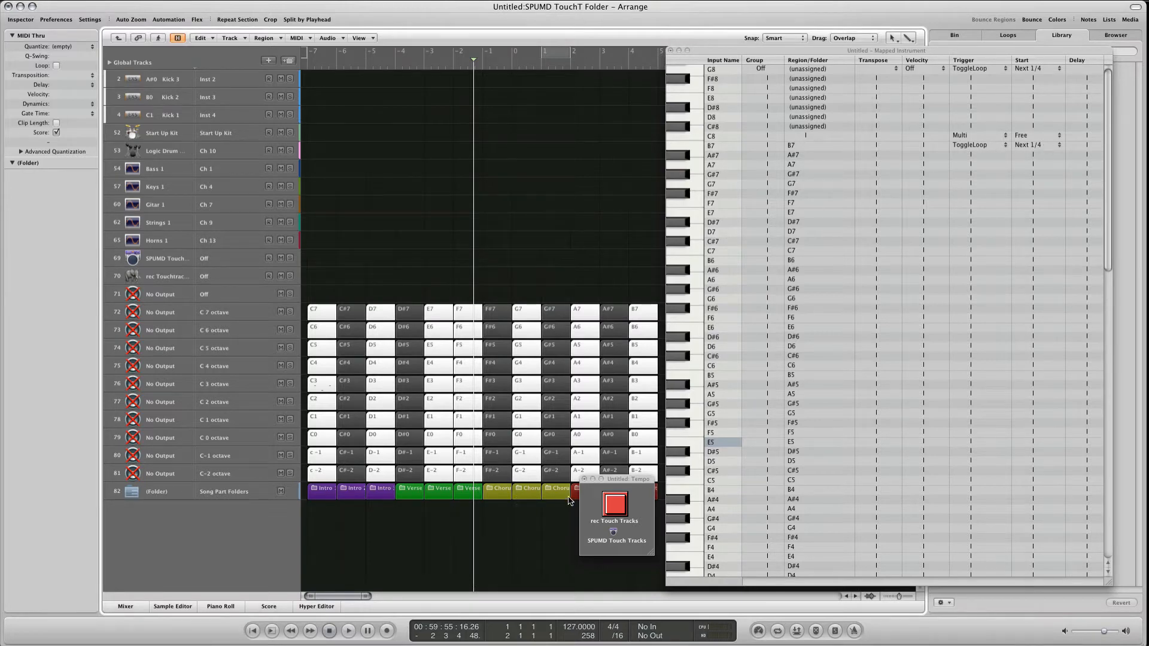
left_click_drag(621, 481, 600, 514)
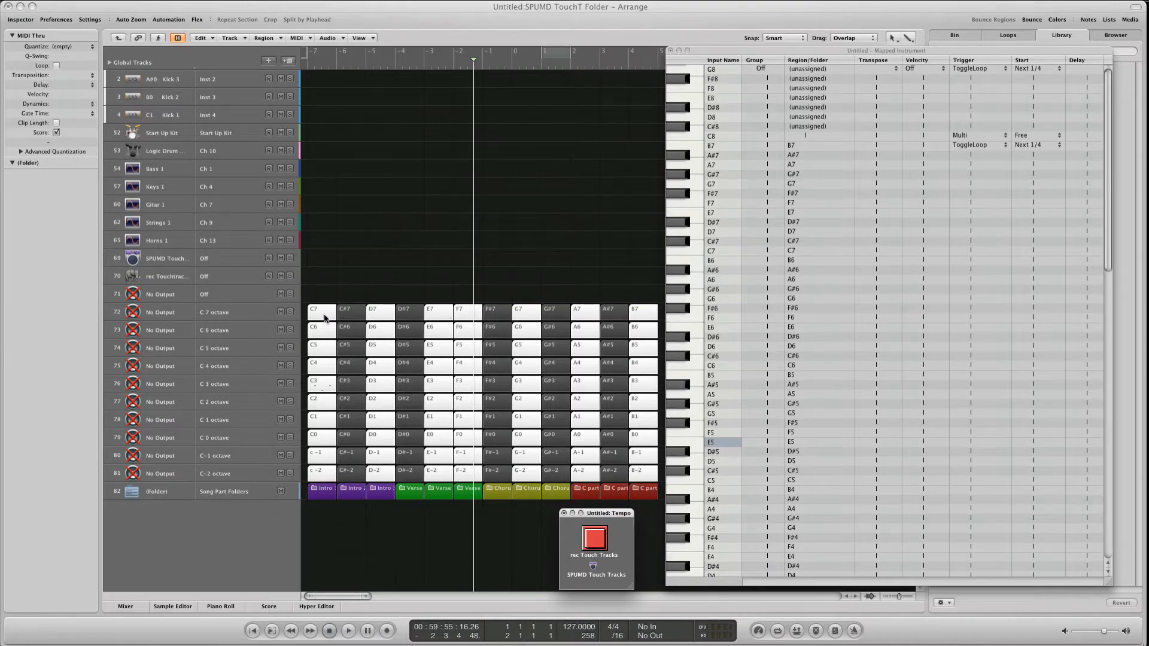
Step: Go through the C 4, C 3 and C 2 octave tracks to check their note regions, and clear the selection
left_click(235, 362)
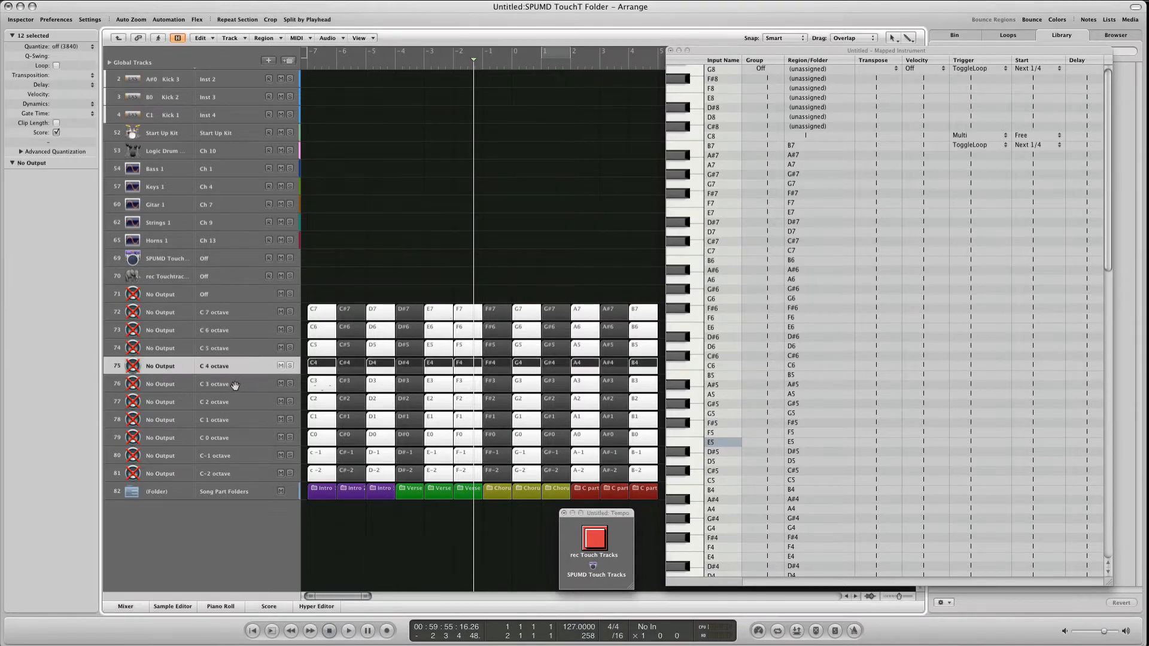
left_click(235, 384)
left_click(237, 400)
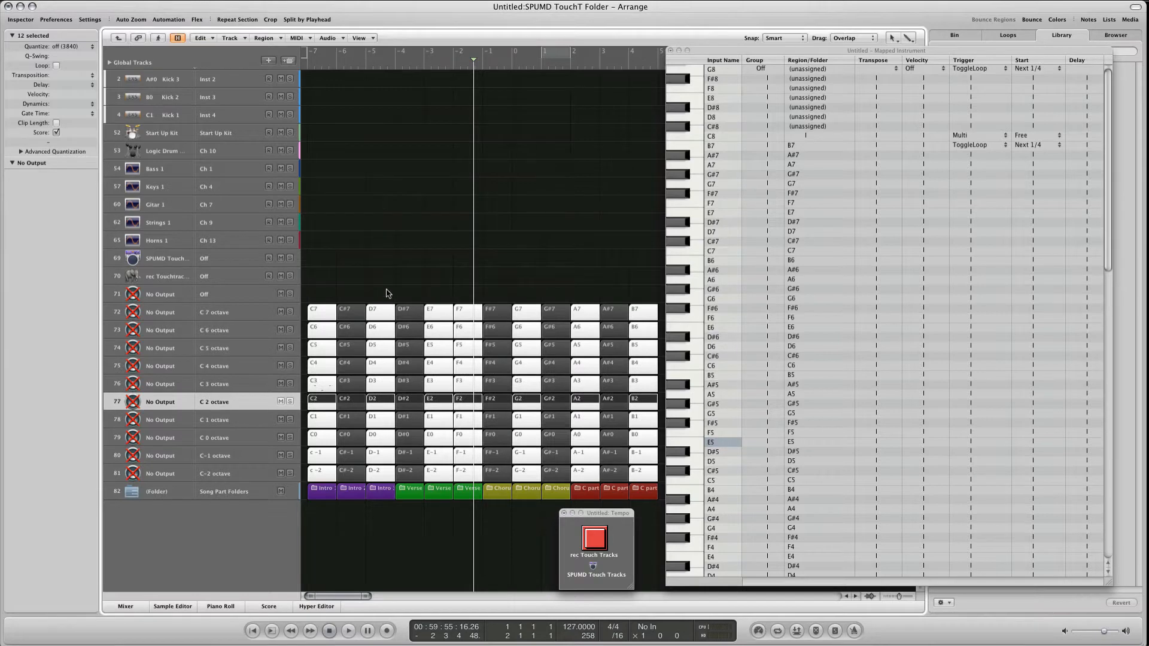
left_click(387, 293)
Step: Move the C3 region up to the Start Up Kit track at bar -6
left_click(328, 388)
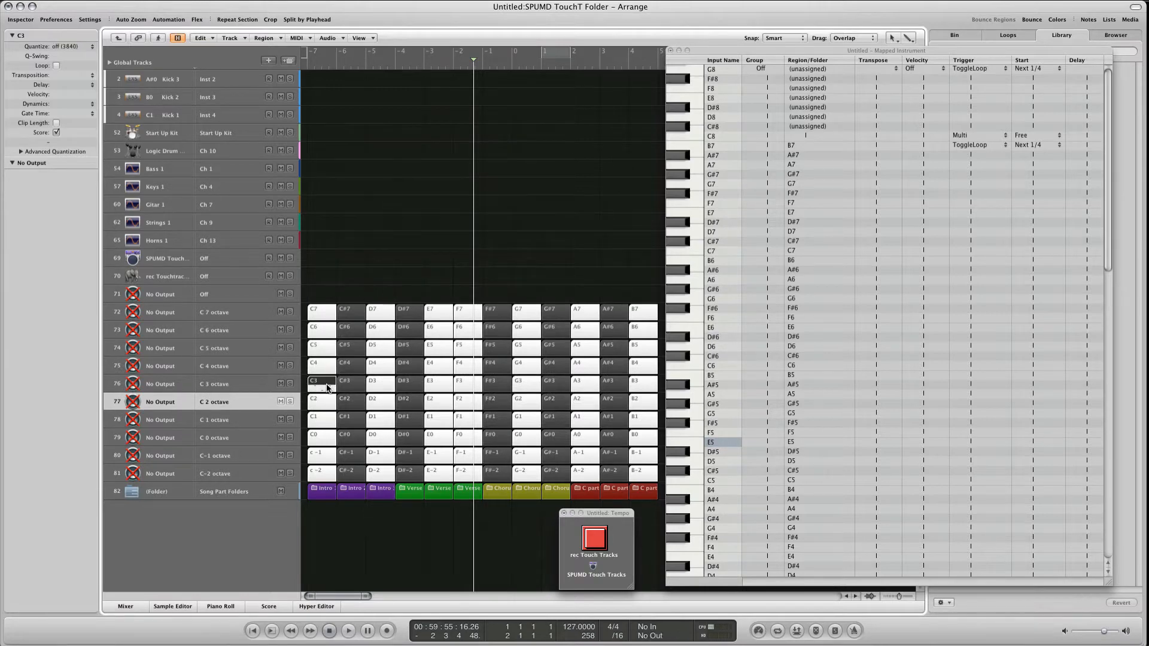
left_click_drag(322, 388, 352, 141)
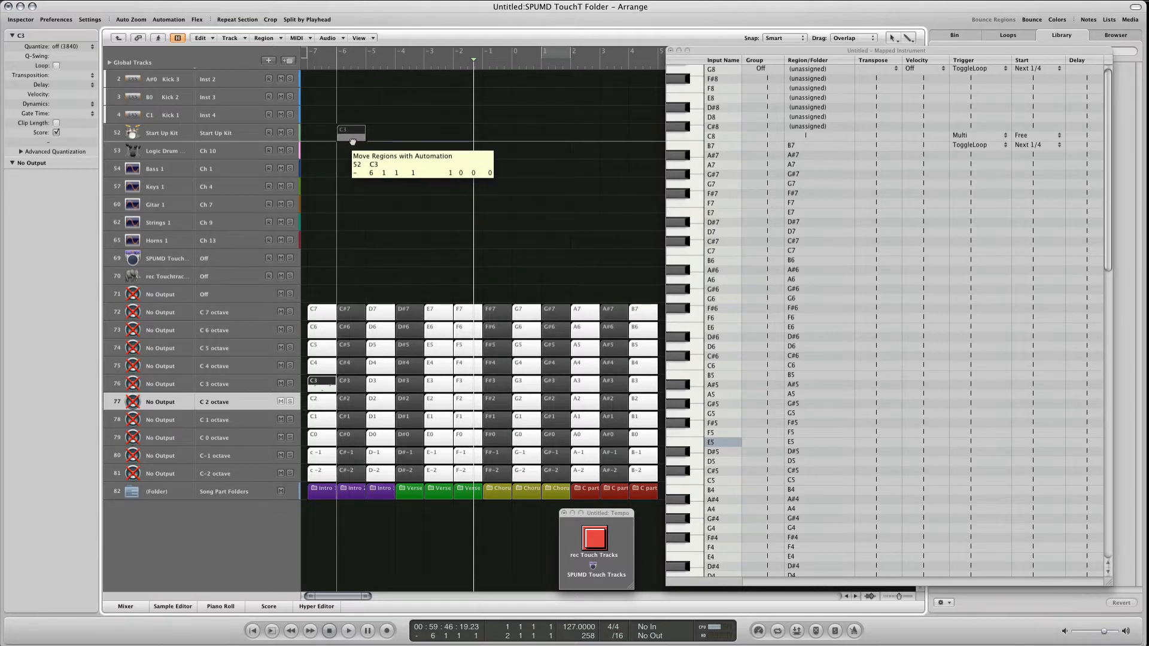
left_click_drag(353, 141, 354, 143)
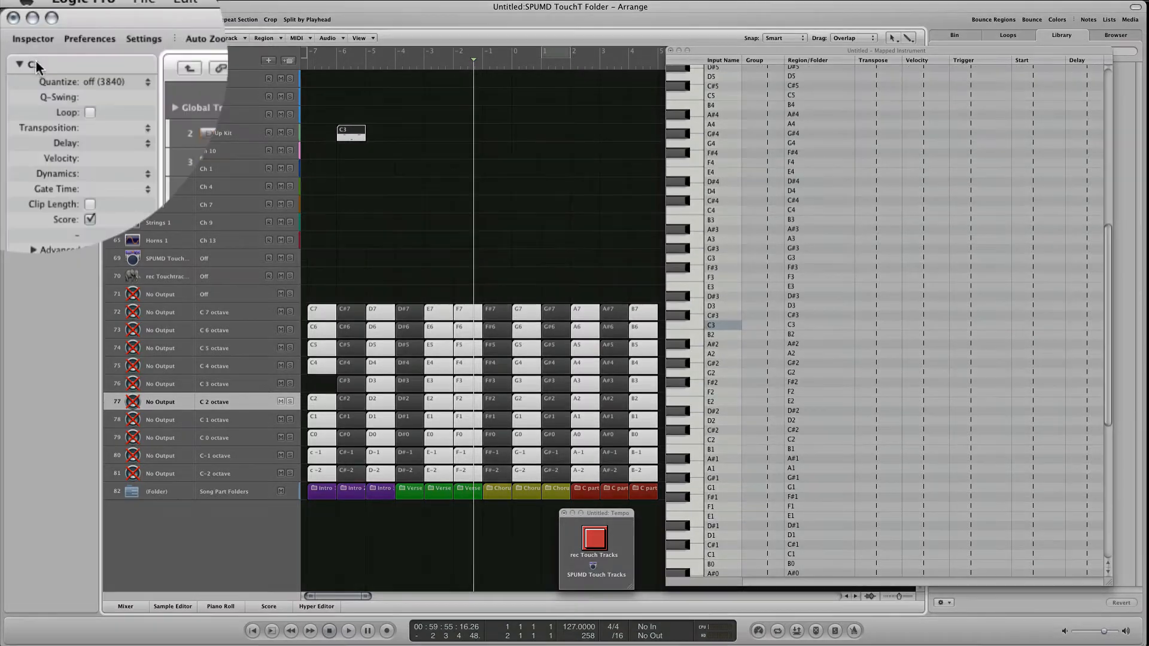
Step: Rename the C3 region on the Start Up Kit track to Helllo and check its entry in the Mapped Instrument list
double_click(45, 36)
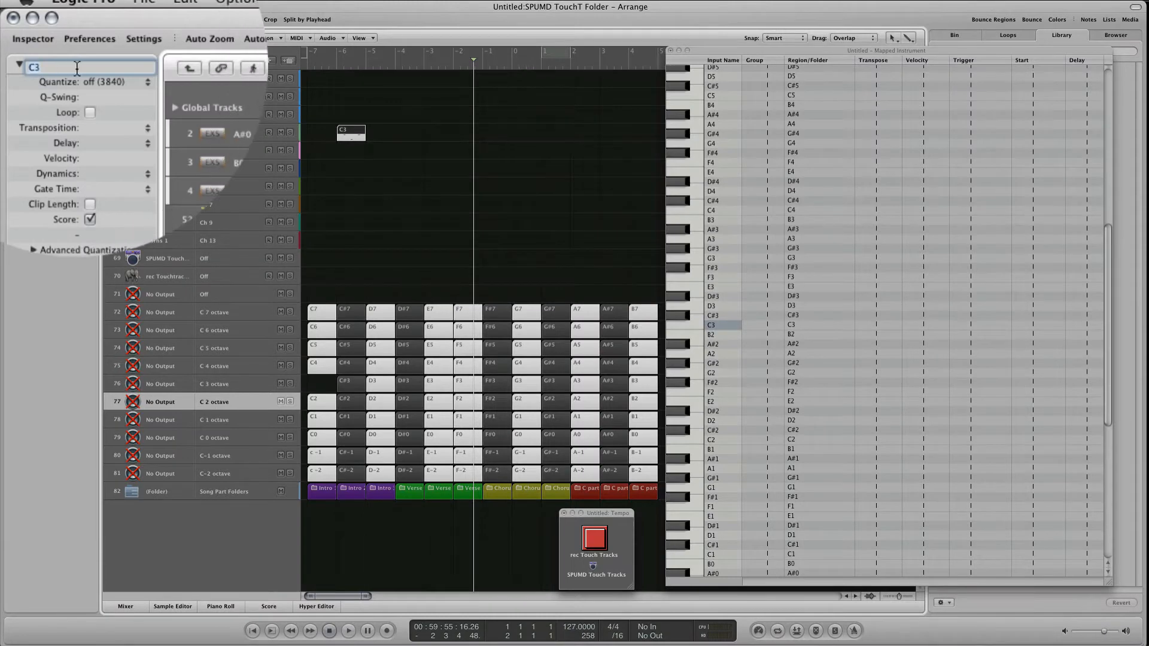
type("Helllo")
key("Return")
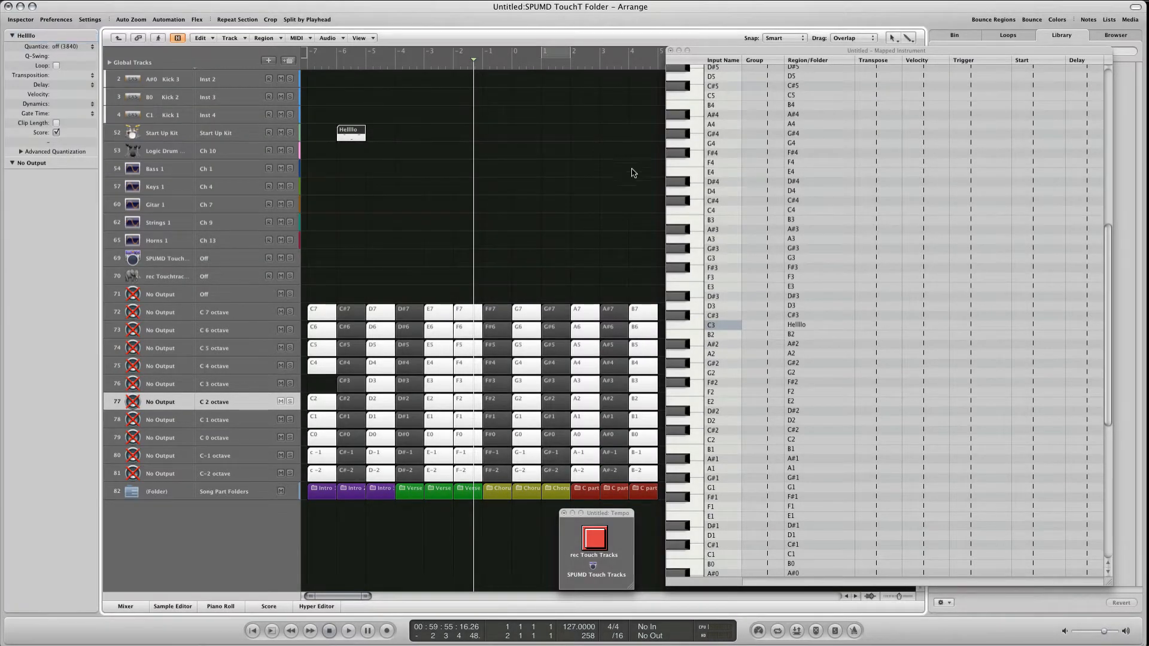
scroll(787, 336, "down", 2)
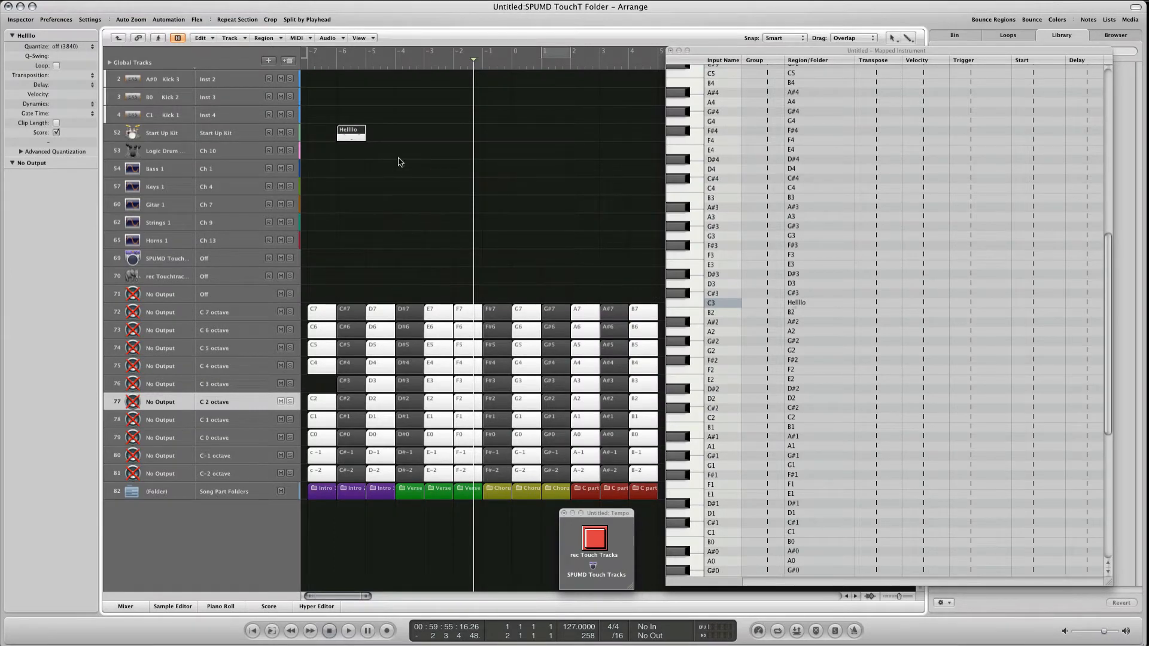
Step: Open the Helllo region in the Piano Roll, start playback and select the SPUMD Touch Tracks track
double_click(352, 135)
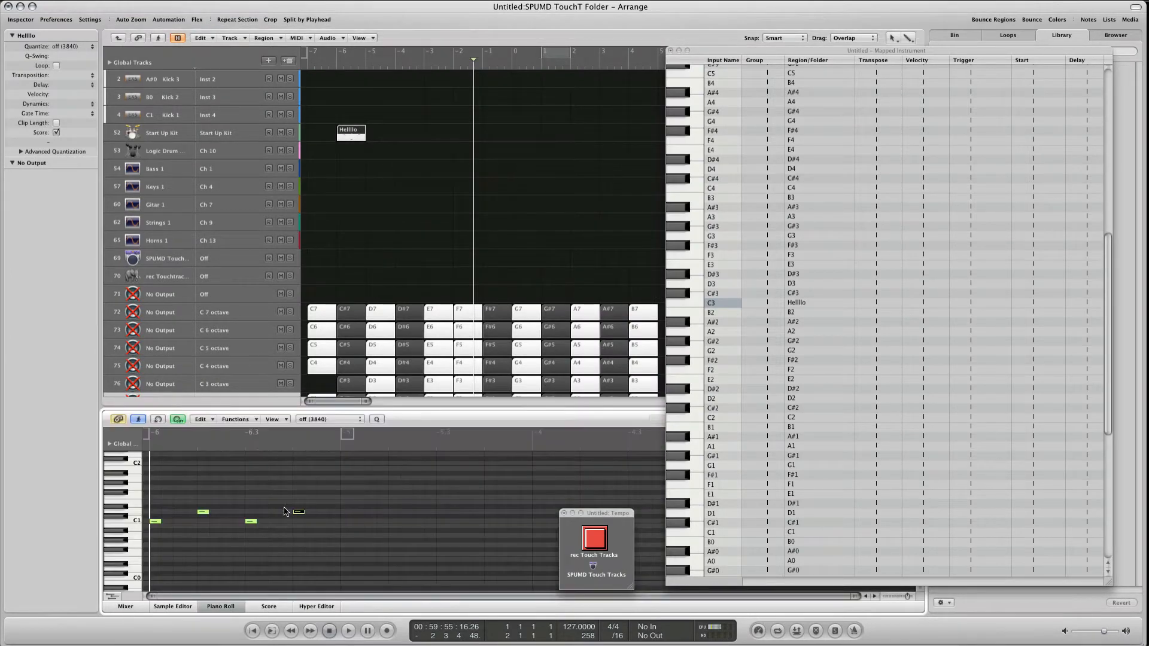
key("space")
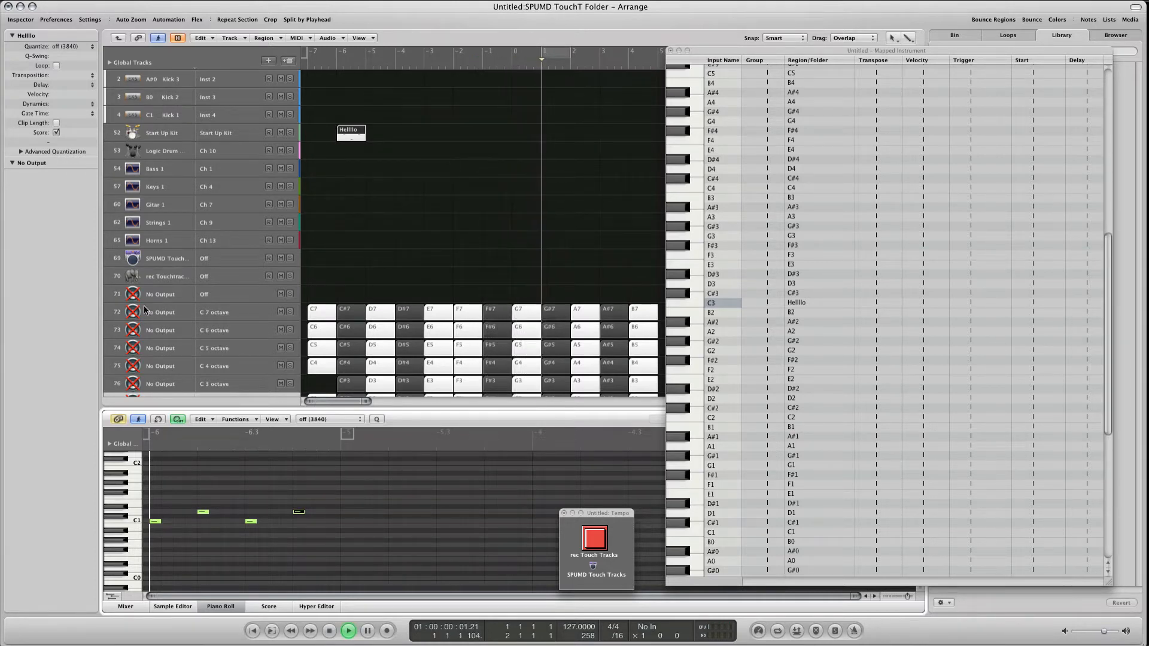
left_click(156, 259)
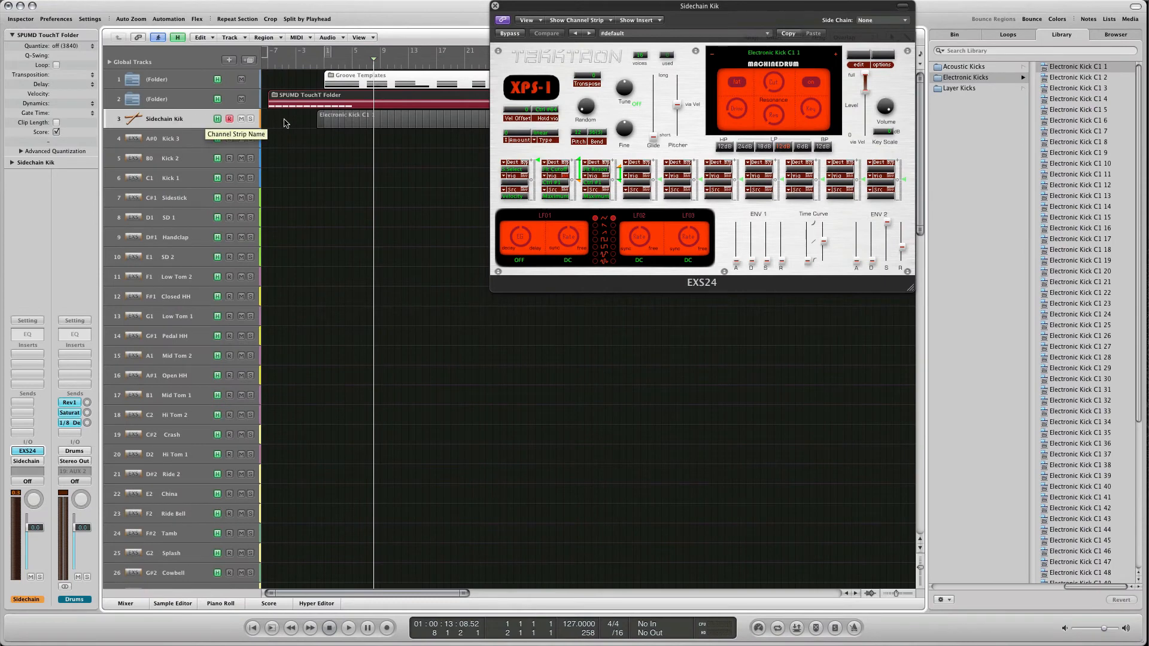
Step: Open the Sidechain Kik track's Electronic Kick C1 region in the Piano Roll and look through the EXS24 side chain sources
double_click(318, 122)
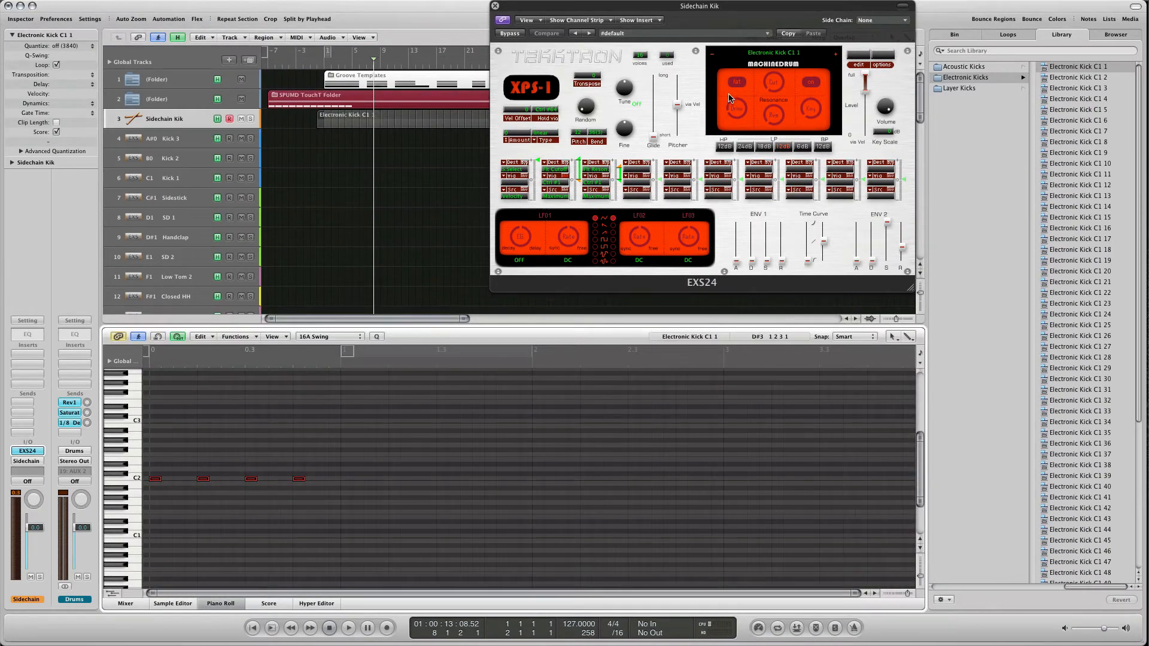
left_click(877, 24)
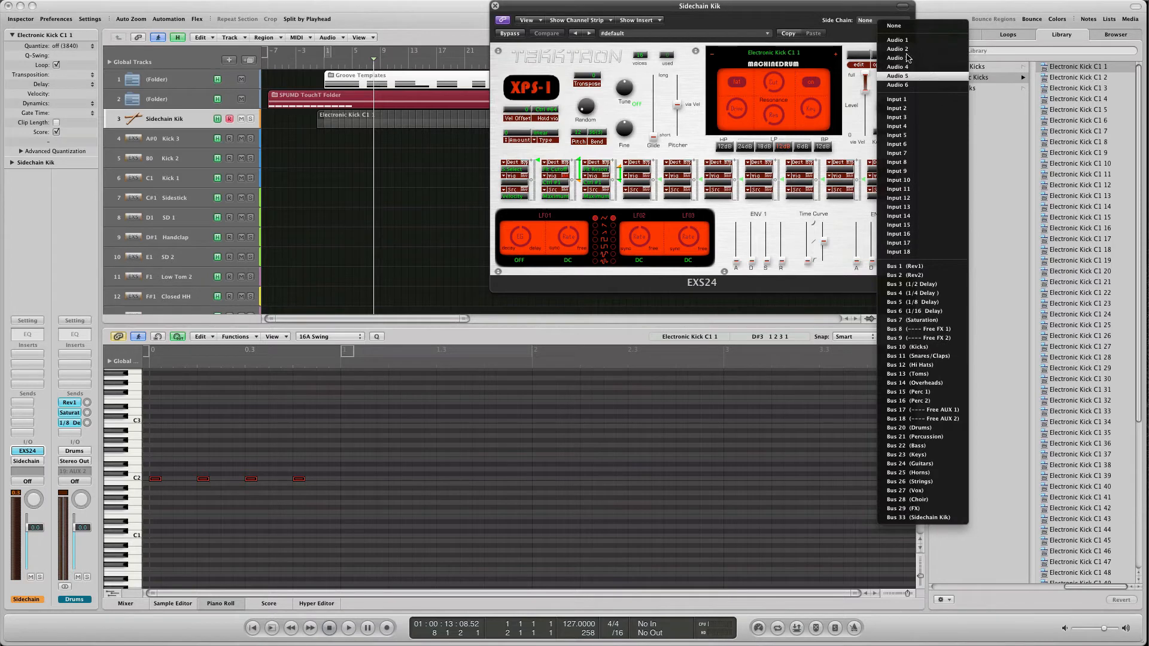
left_click(836, 25)
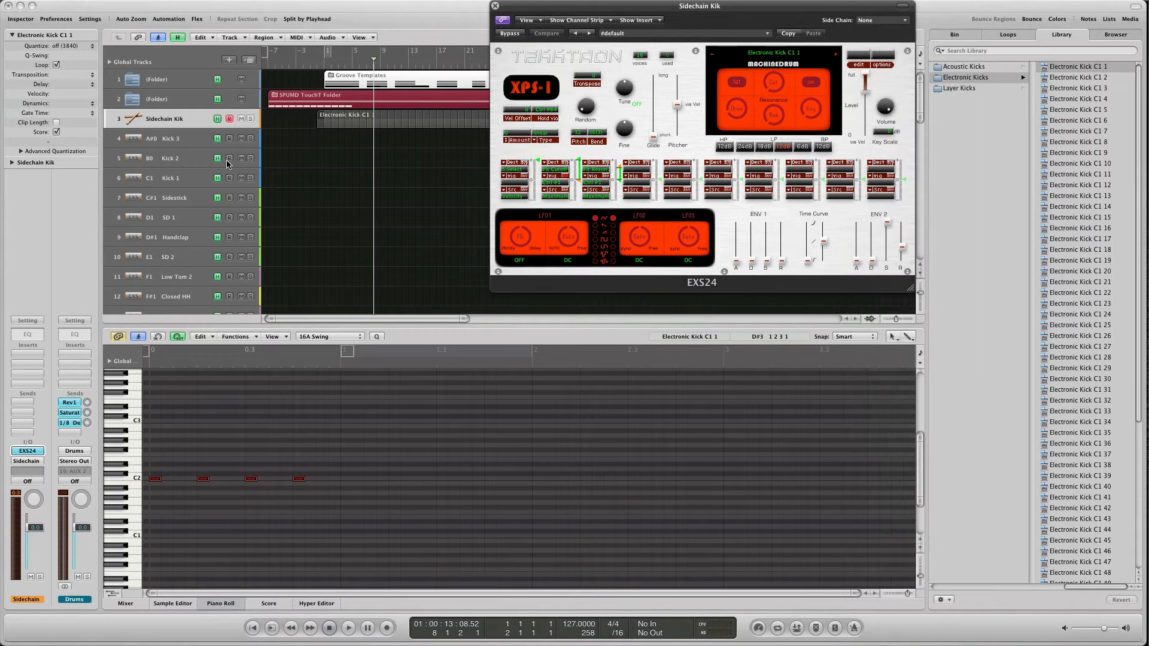
Step: Select the A#0 Kick 3 track and close the editor below the arrangement
left_click(180, 142)
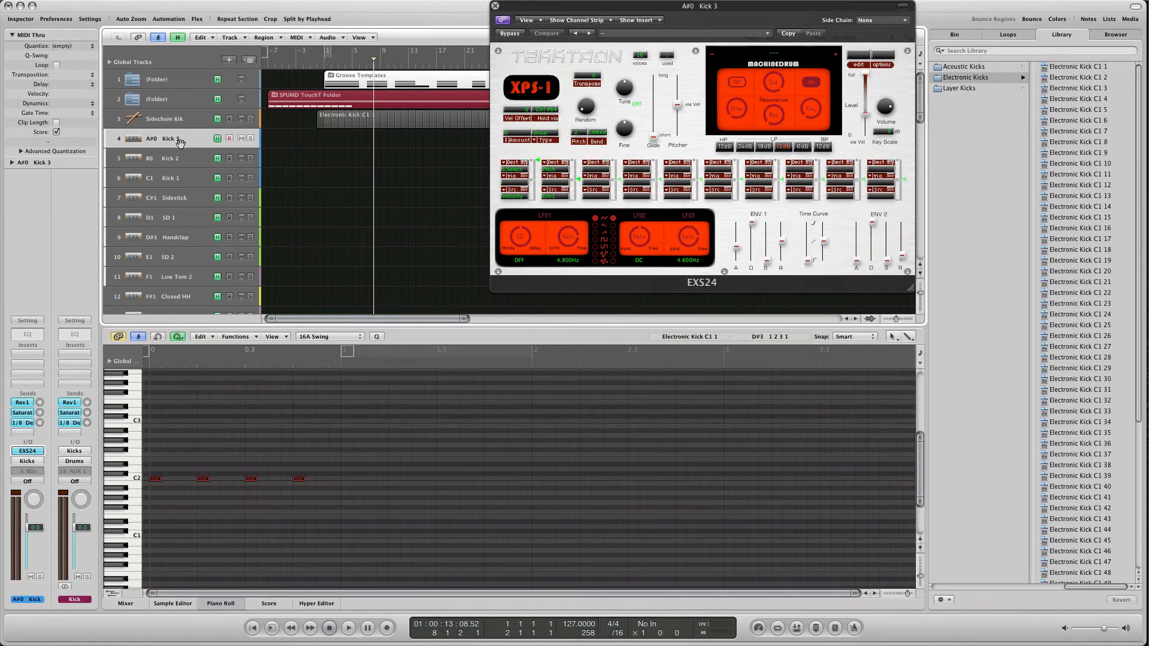
key("x")
key("x")
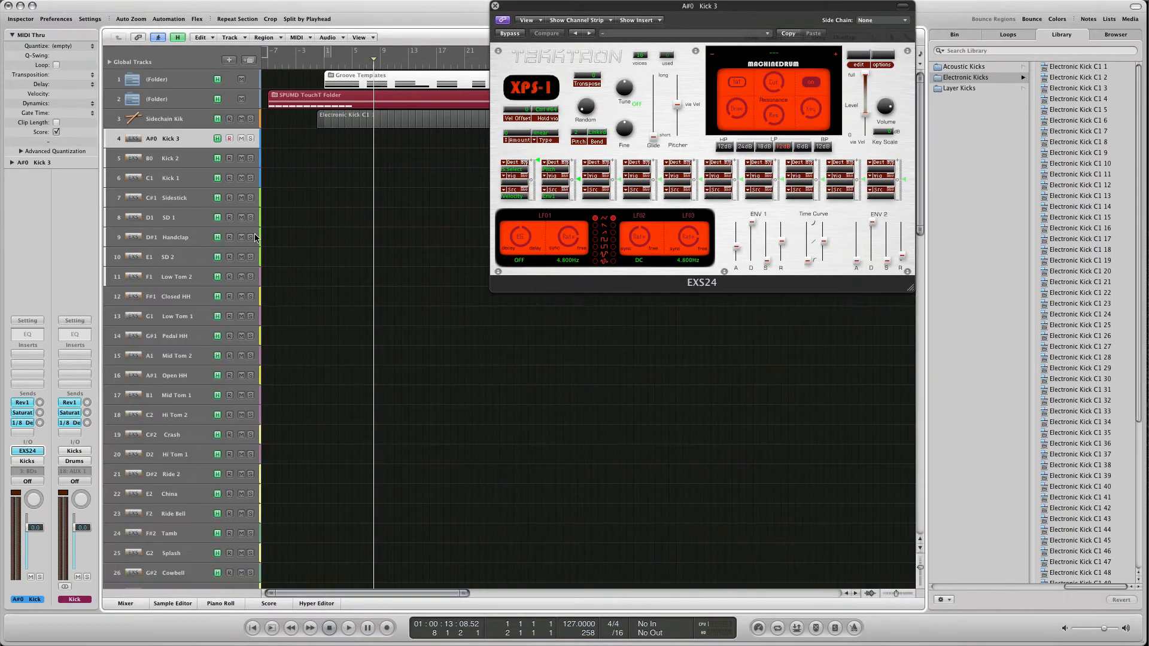
Step: Go through the drum bus tracks from Kick to Perc 2 and back, checking each channel strip's sends and output
scroll(253, 244, "down", 15)
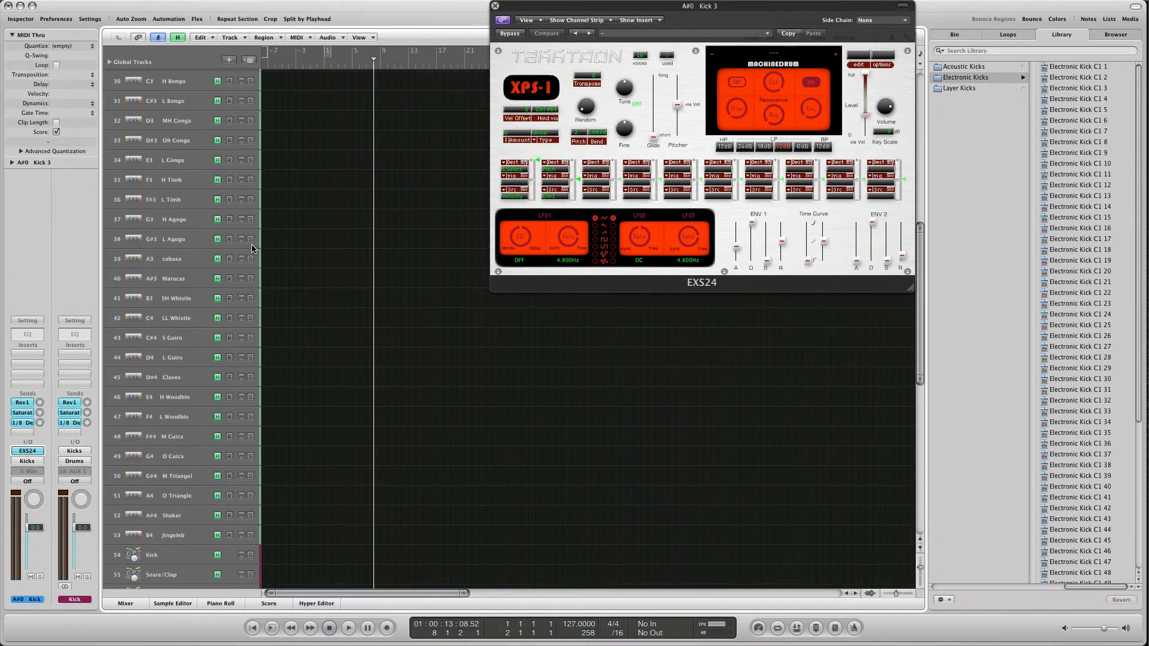
left_click(172, 246)
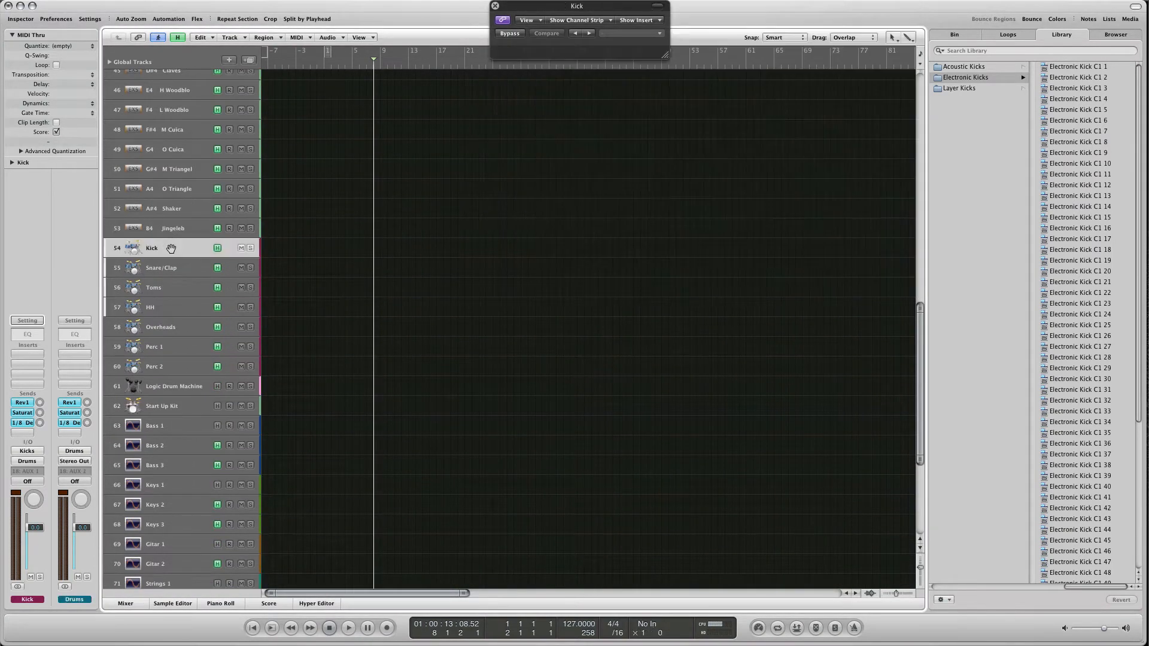
left_click(170, 300)
left_click(173, 342)
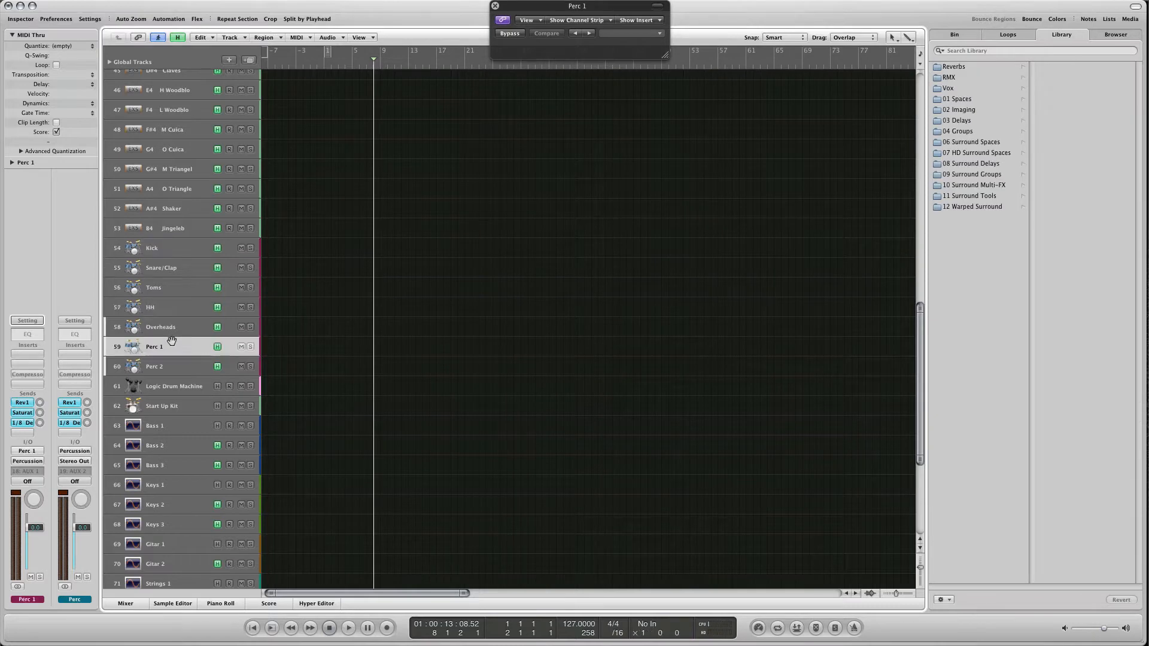
left_click(163, 374)
left_click(166, 253)
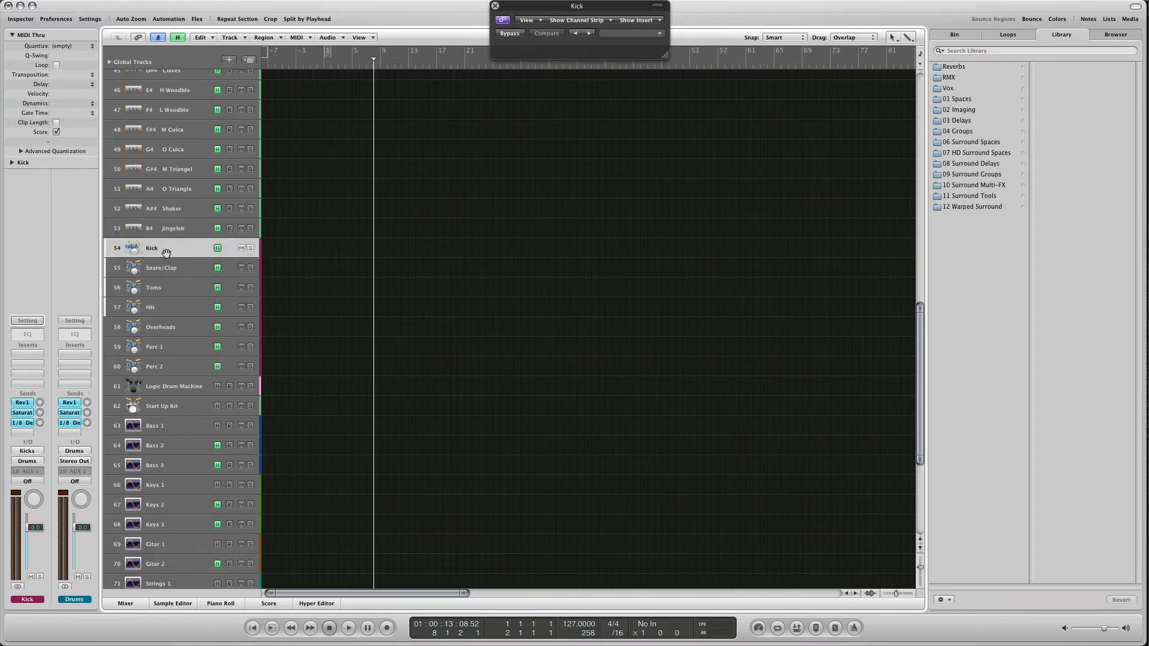
Step: Select the Start Up Kit track and look over the bass, keys, guitar, strings, horns and audio tracks beneath it
left_click(172, 408)
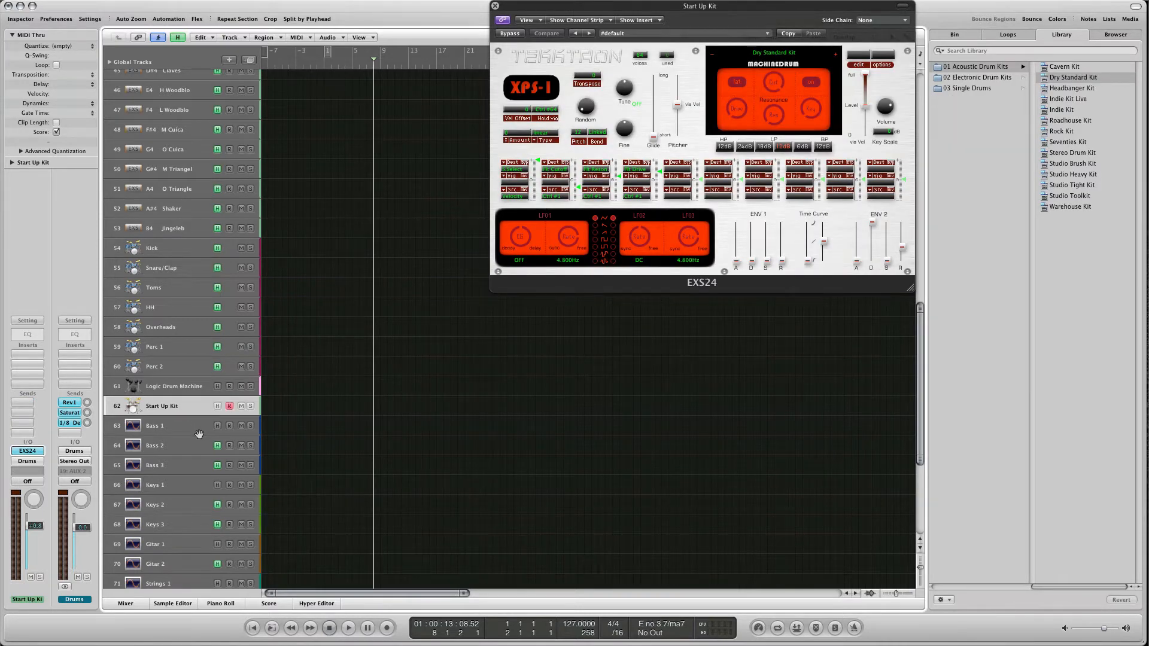
scroll(199, 434, "down", 9)
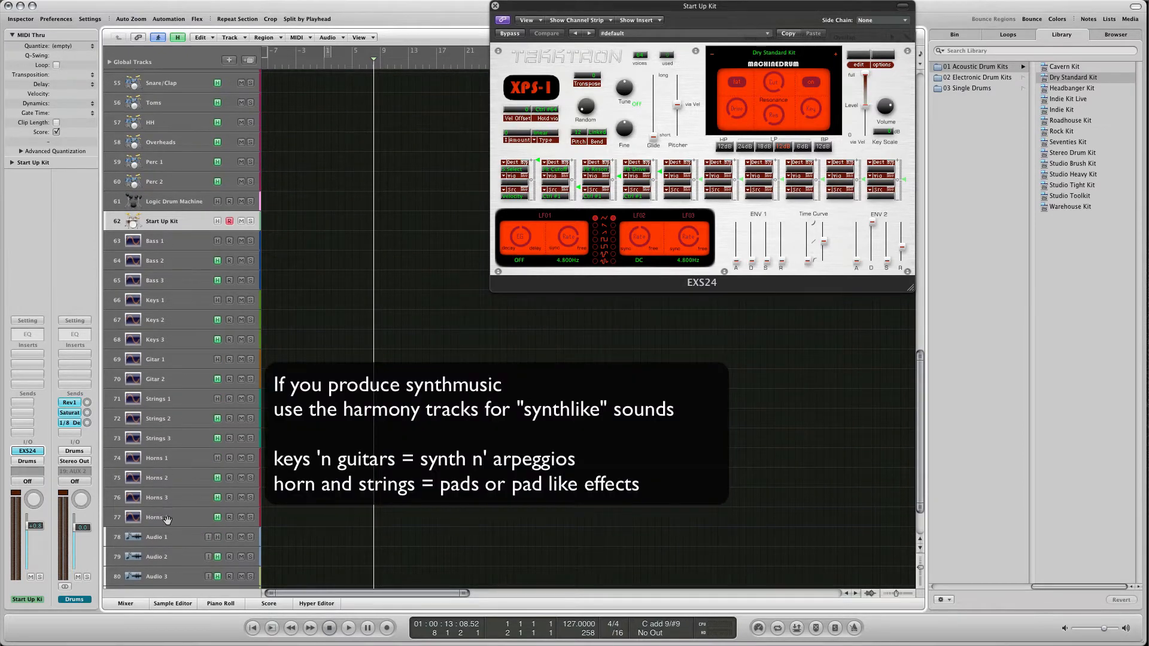
Step: Look through the bus list of the Drums aux's first send, and hide the tracks flagged for hiding
scroll(180, 522, "down", 4)
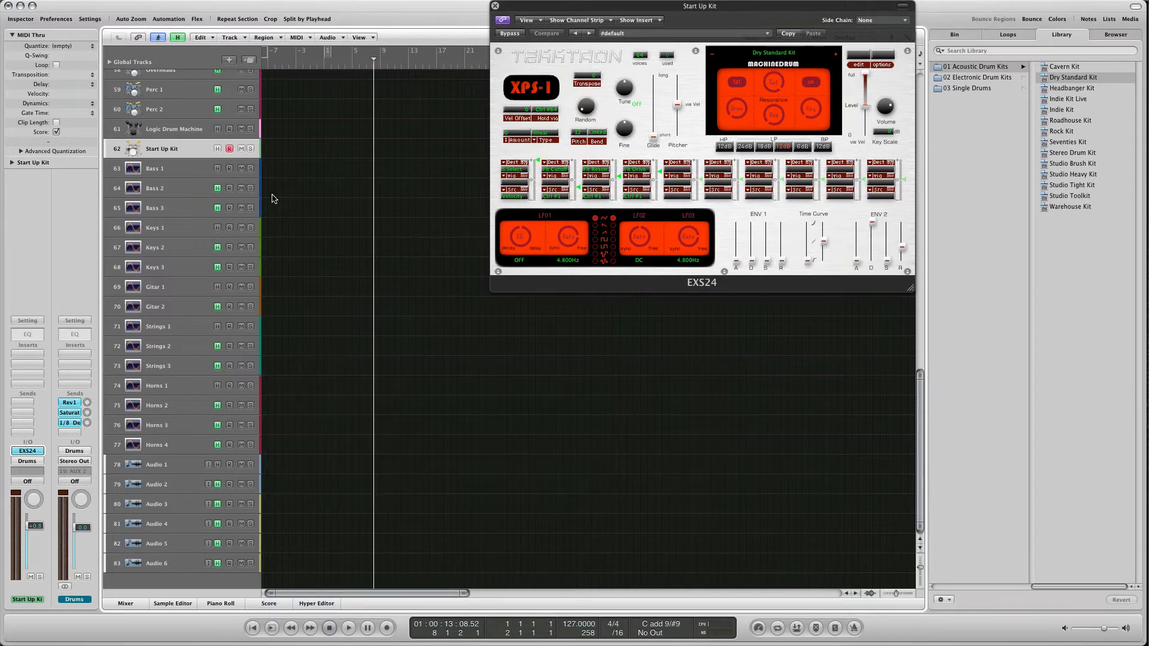
left_click(77, 404)
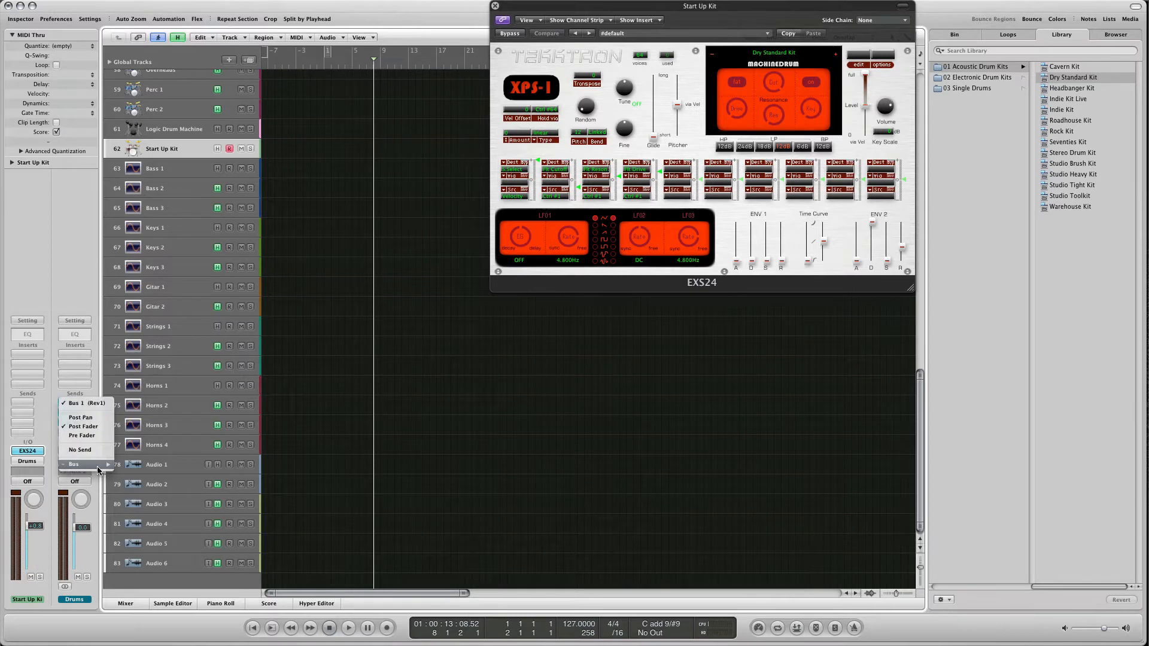
mouse_move(75, 464)
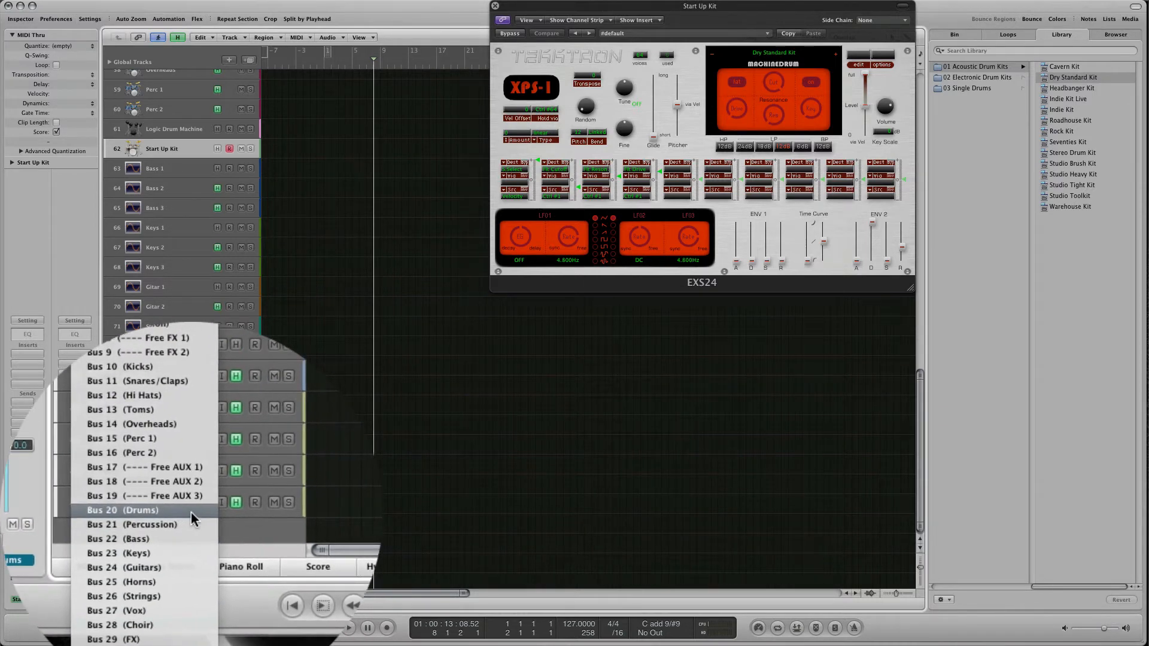
left_click(307, 541)
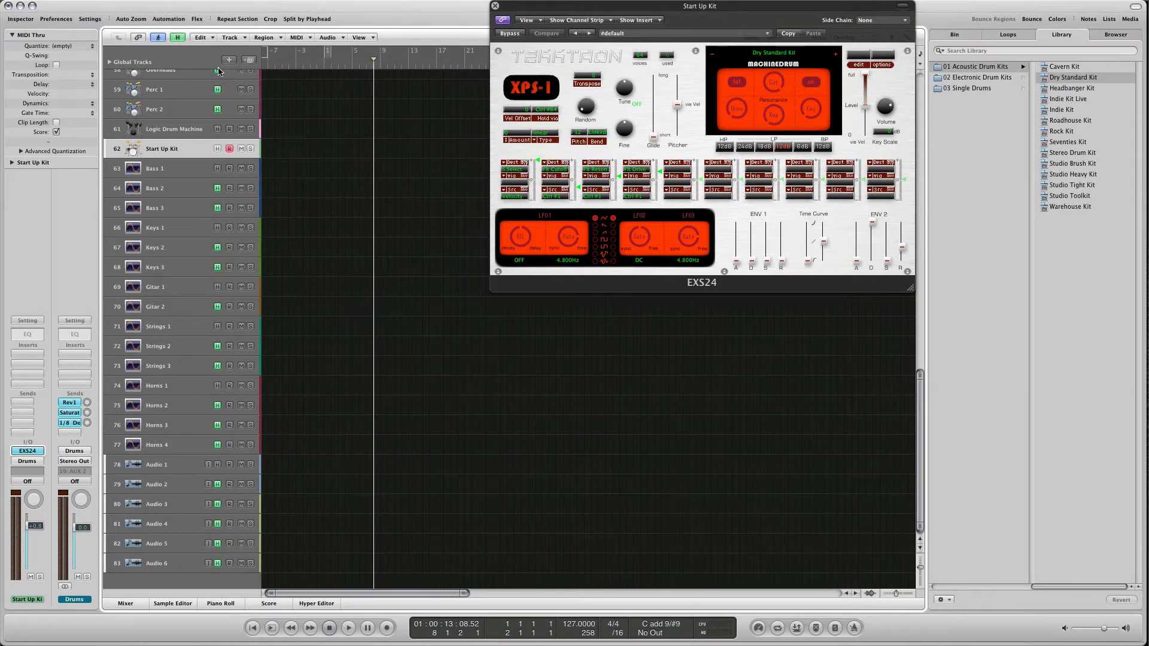
left_click(179, 38)
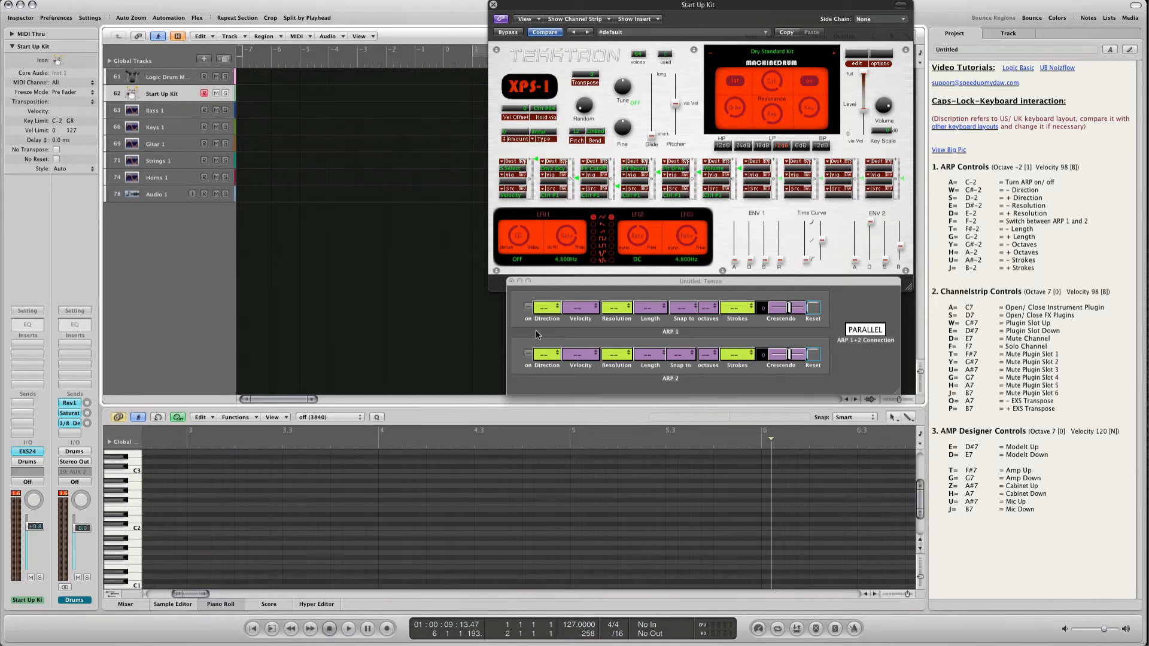
Step: Turn on ARP 1 for the Start Up Kit track, start playback and begin recording
left_click(624, 334)
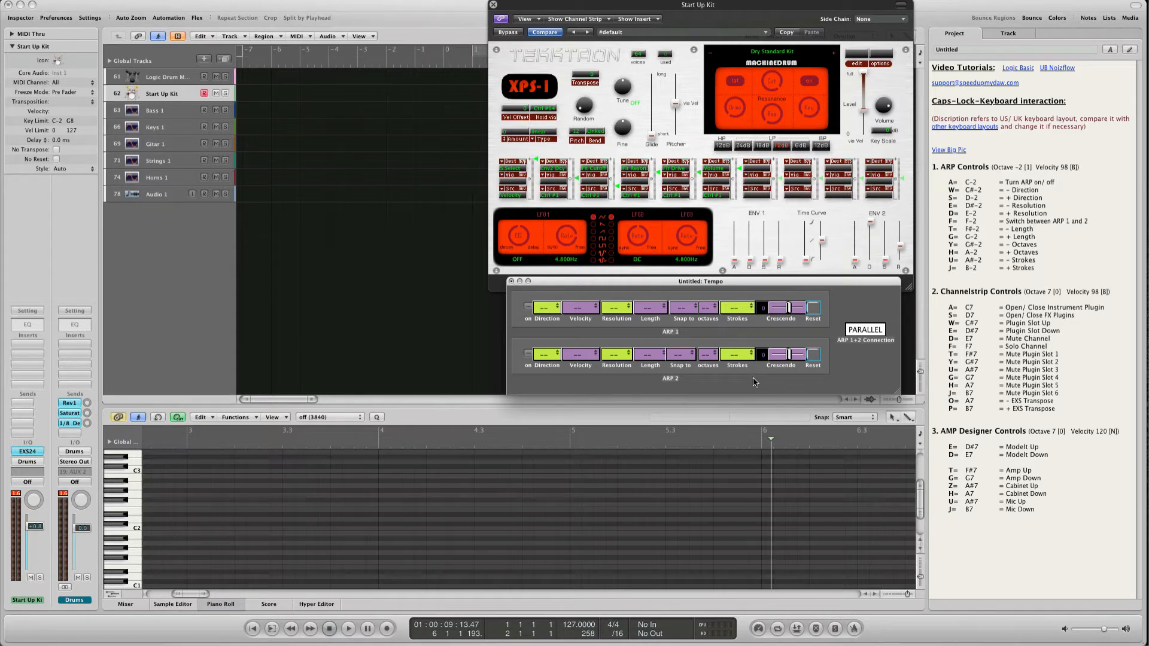
left_click(528, 307)
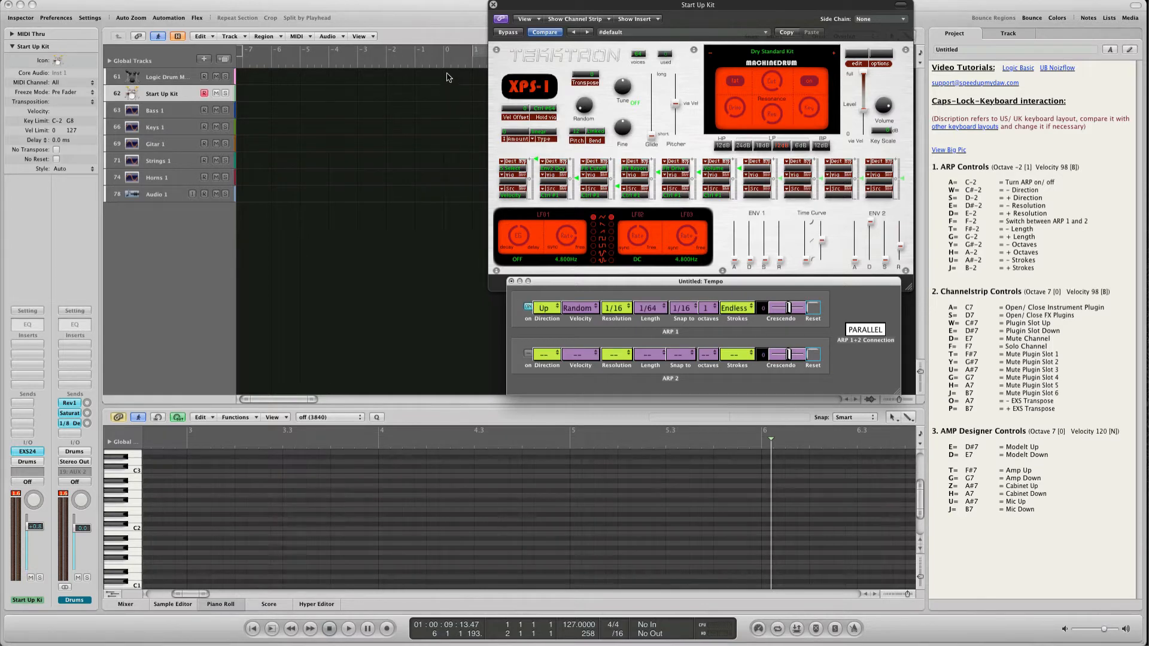
double_click(440, 66)
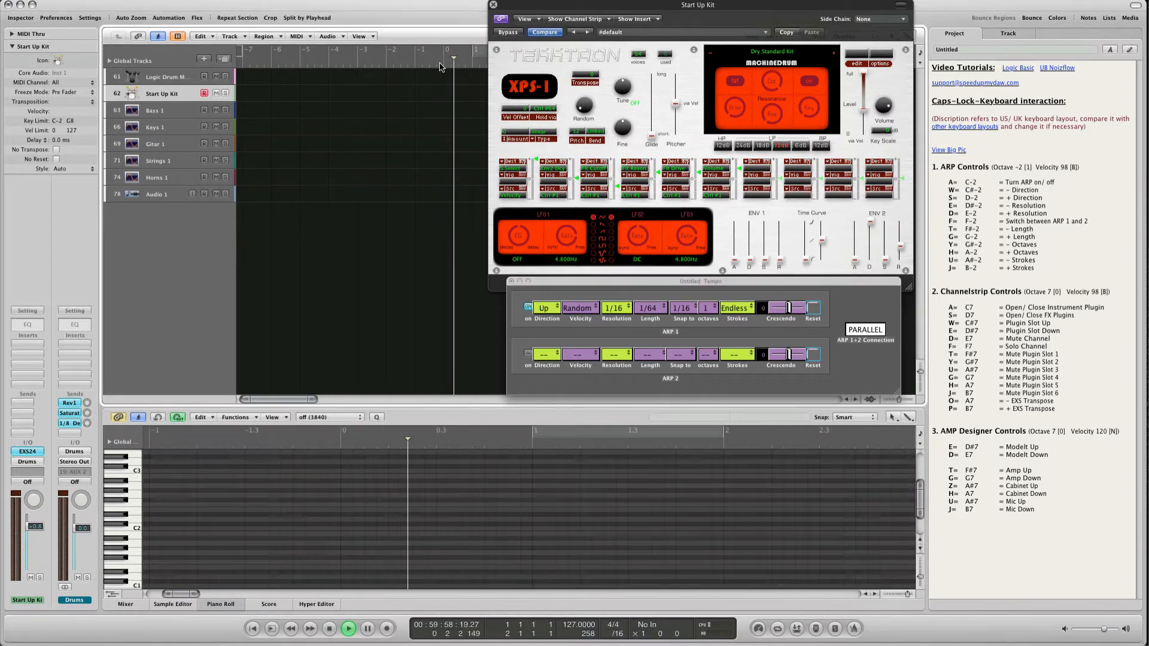
key("r")
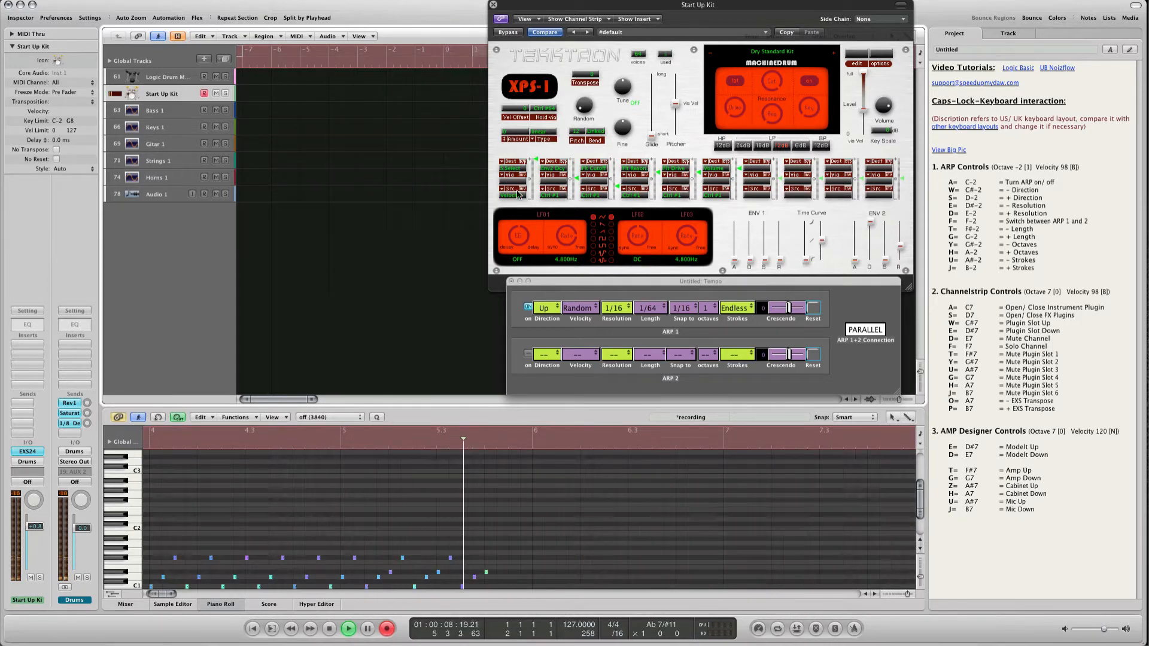
Step: While recording the Start Up Kit track, change ARP 1's direction to Down, Up/Down and finally Up/Down 2
left_click(546, 308)
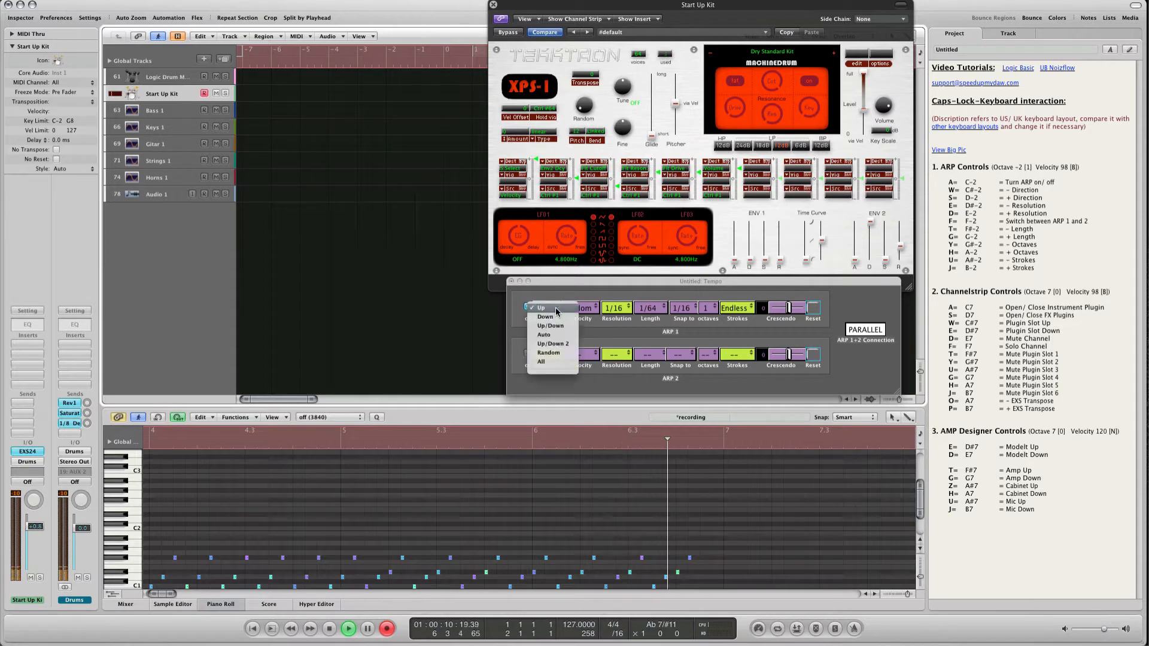
left_click(555, 317)
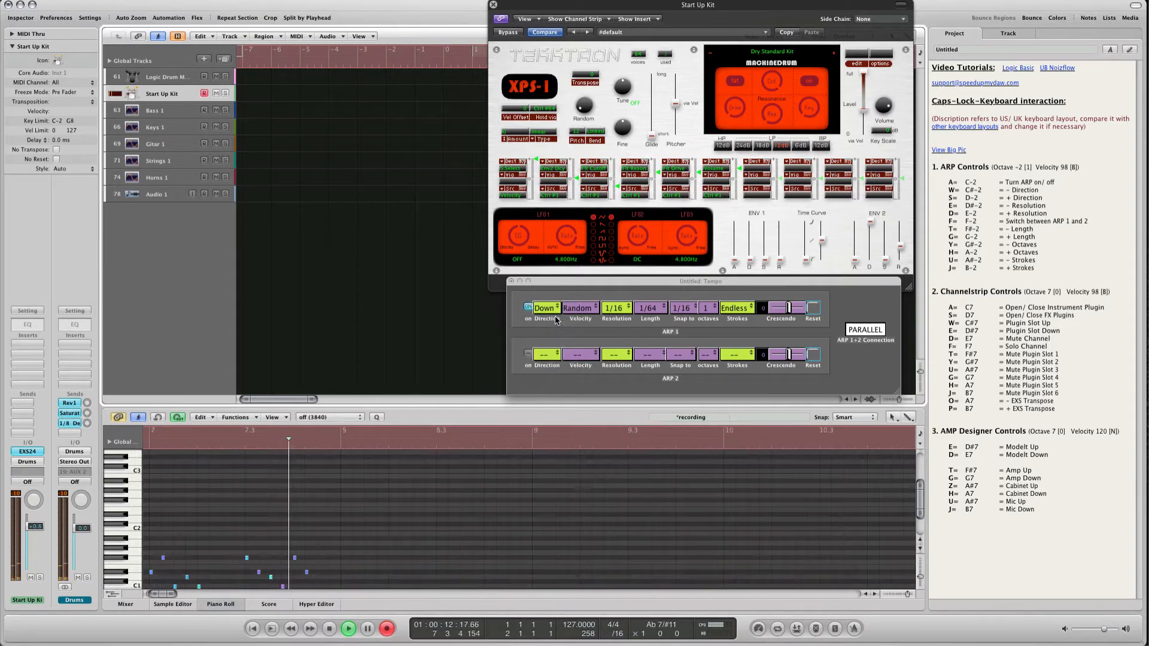
scroll(521, 466, "down", 3)
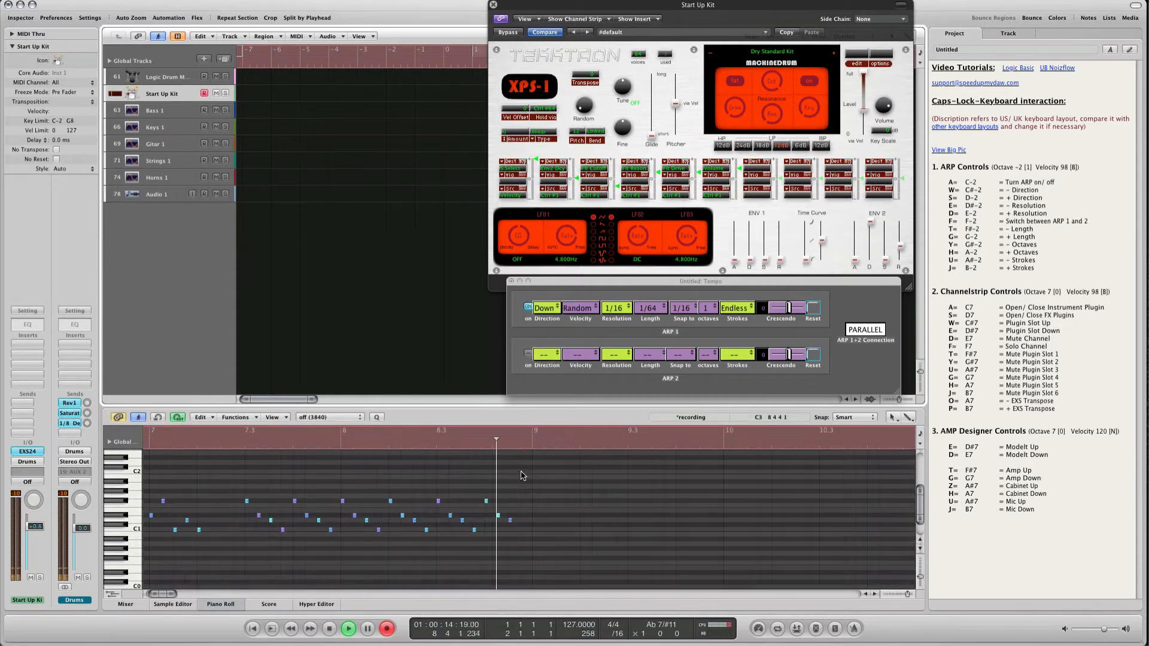
left_click(555, 309)
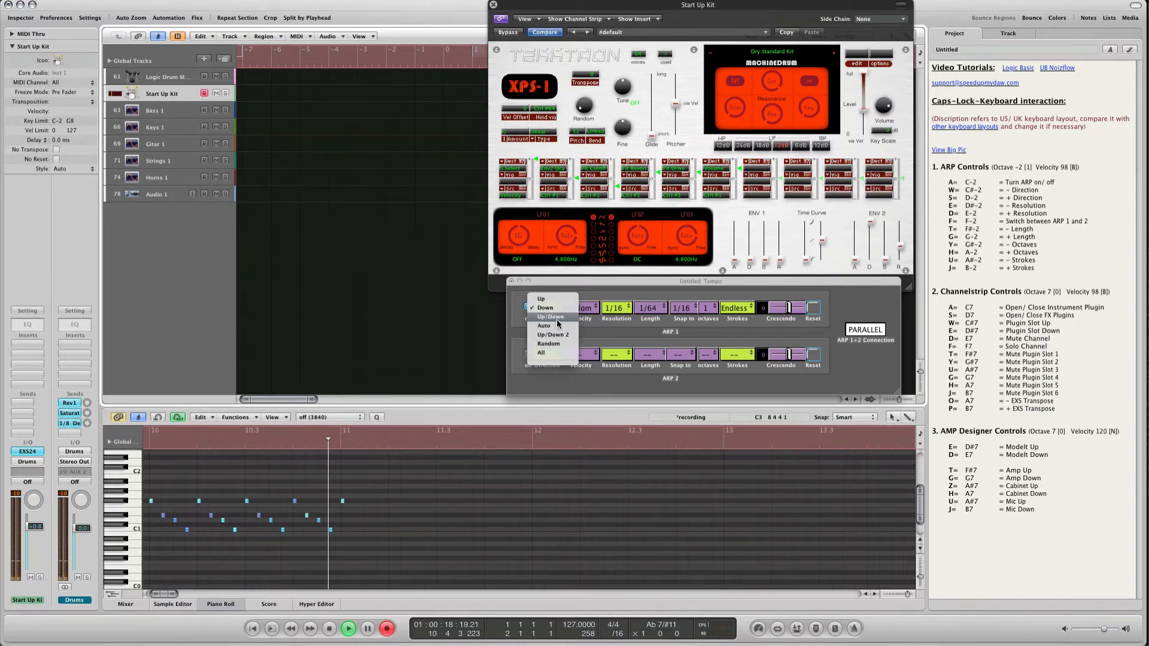
left_click(557, 318)
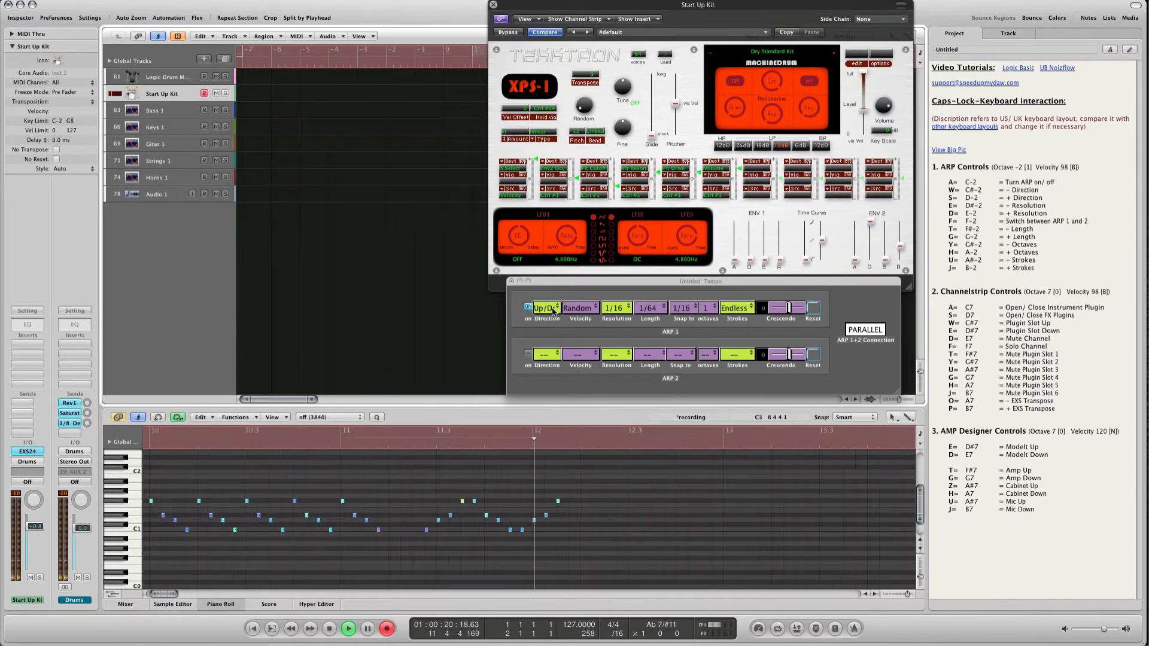
left_click(553, 311)
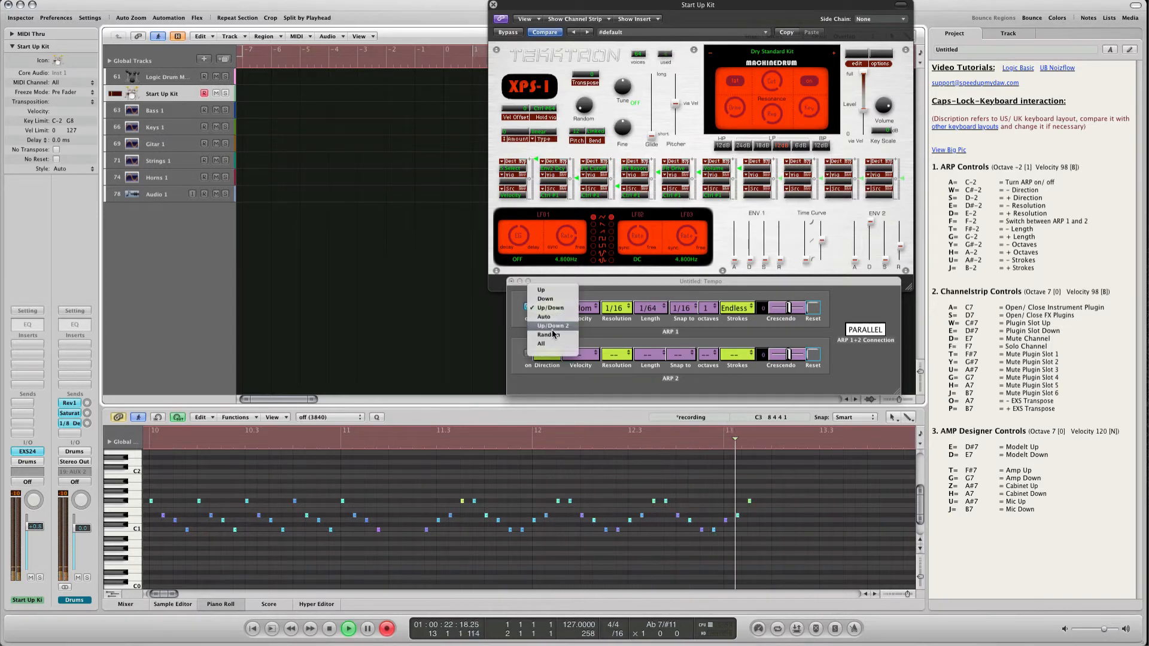
left_click(552, 329)
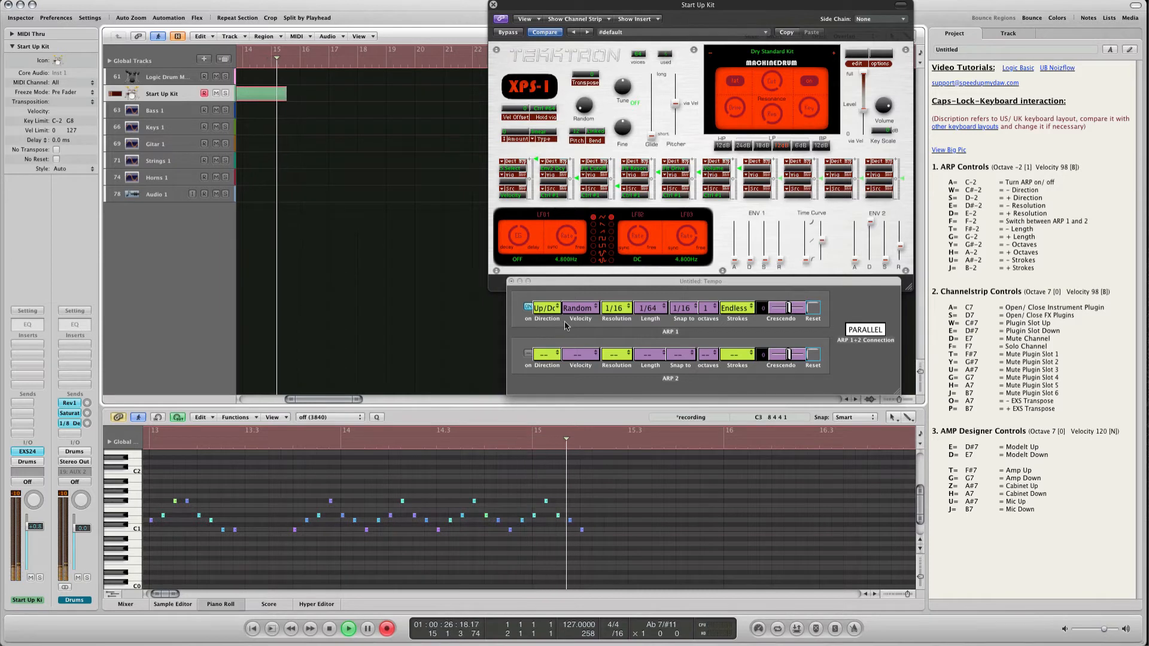
Step: Set ARP 1's octaves to 2 and switch on ARP 2 while the Start Up Kit track records
left_click(706, 307)
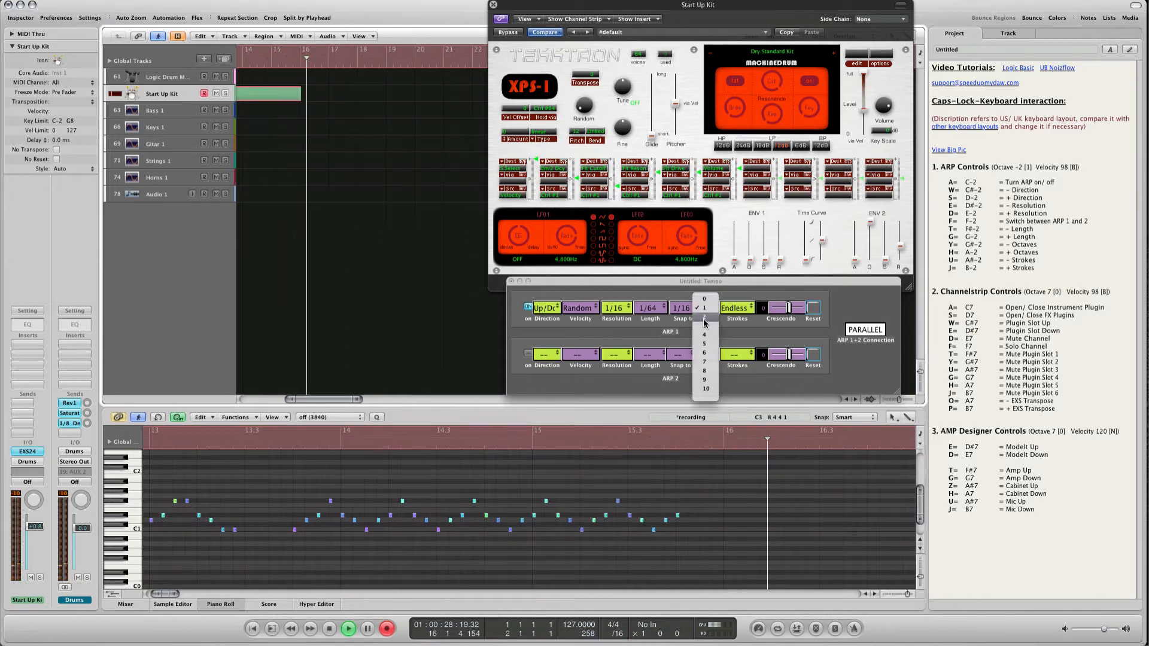
left_click(704, 317)
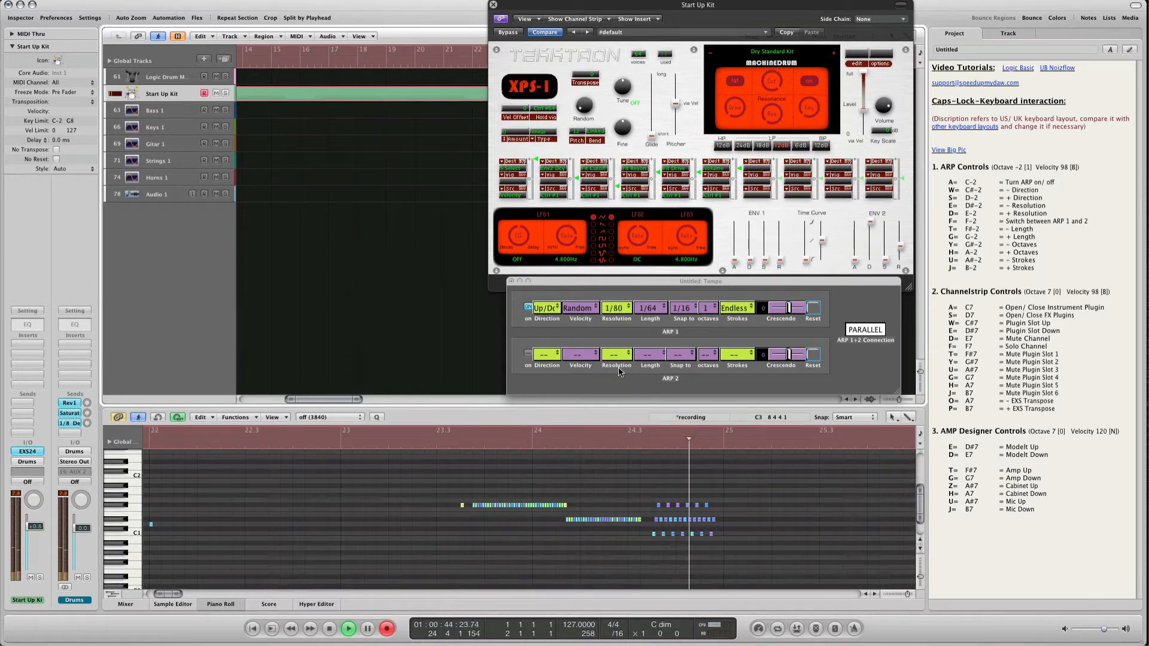
left_click(528, 354)
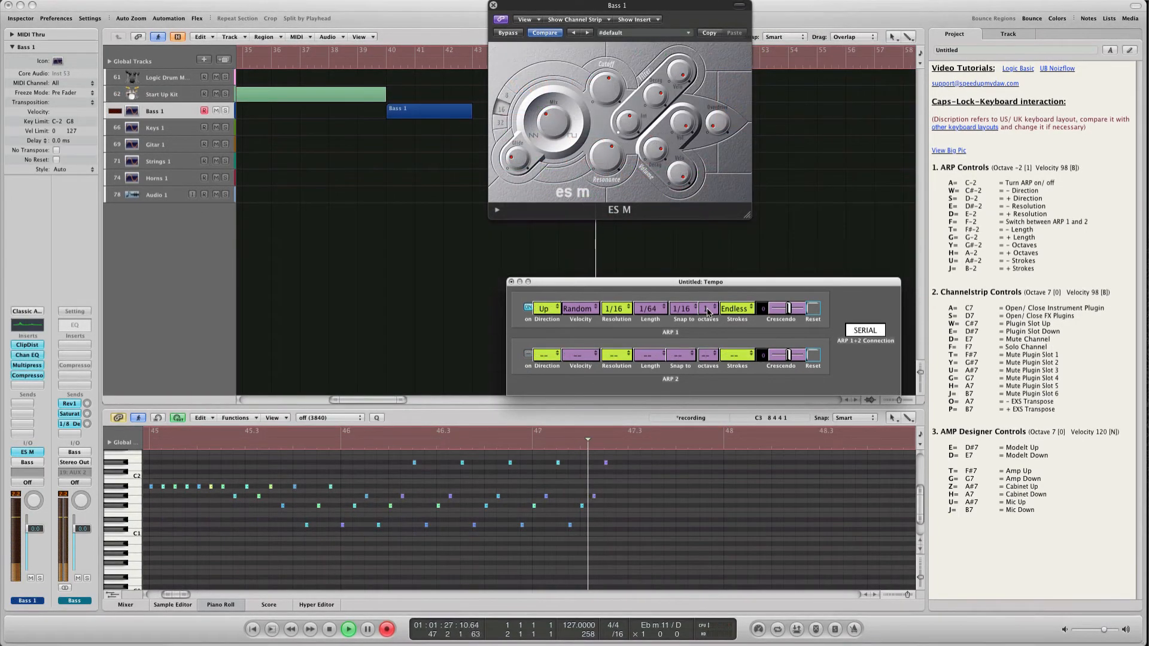
Step: While recording Bass 1, set ARP 1's octaves to 4 and change its resolution to 1/80 and finally 1/40
left_click(704, 310)
left_click(708, 339)
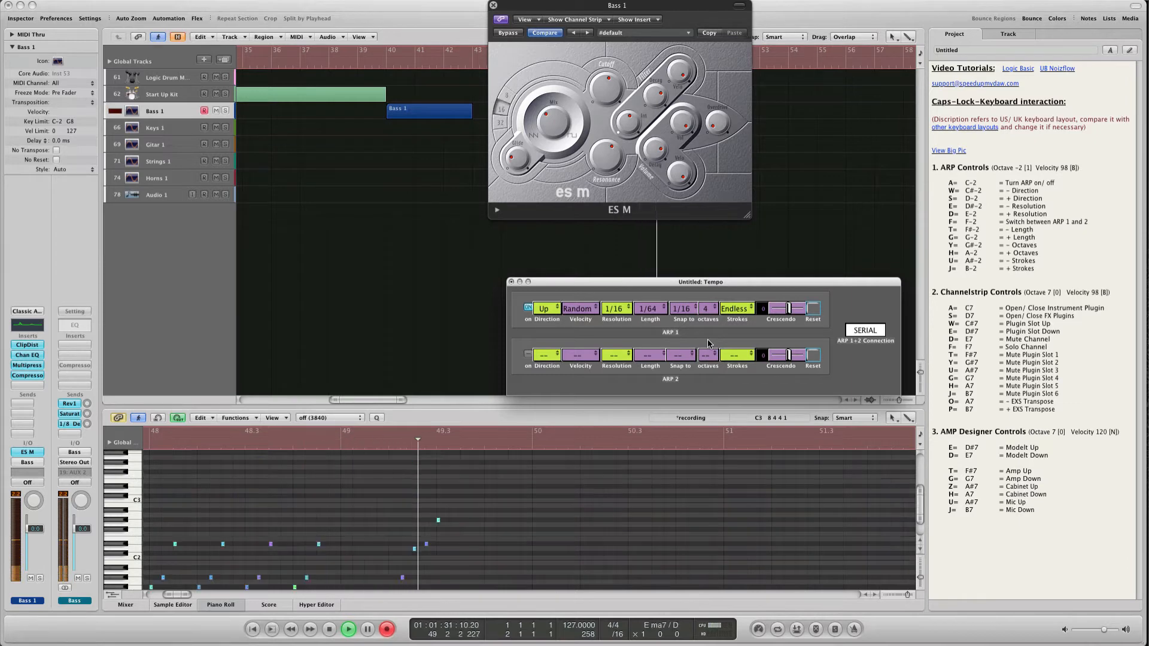
left_click(617, 309)
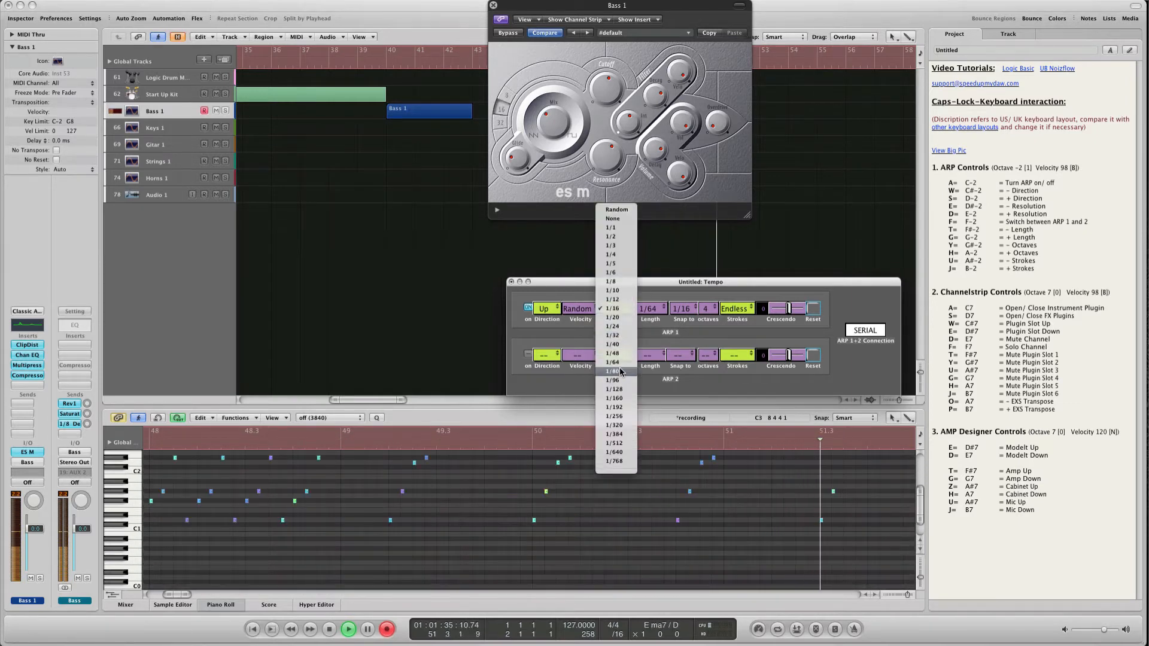
left_click(620, 372)
left_click(617, 309)
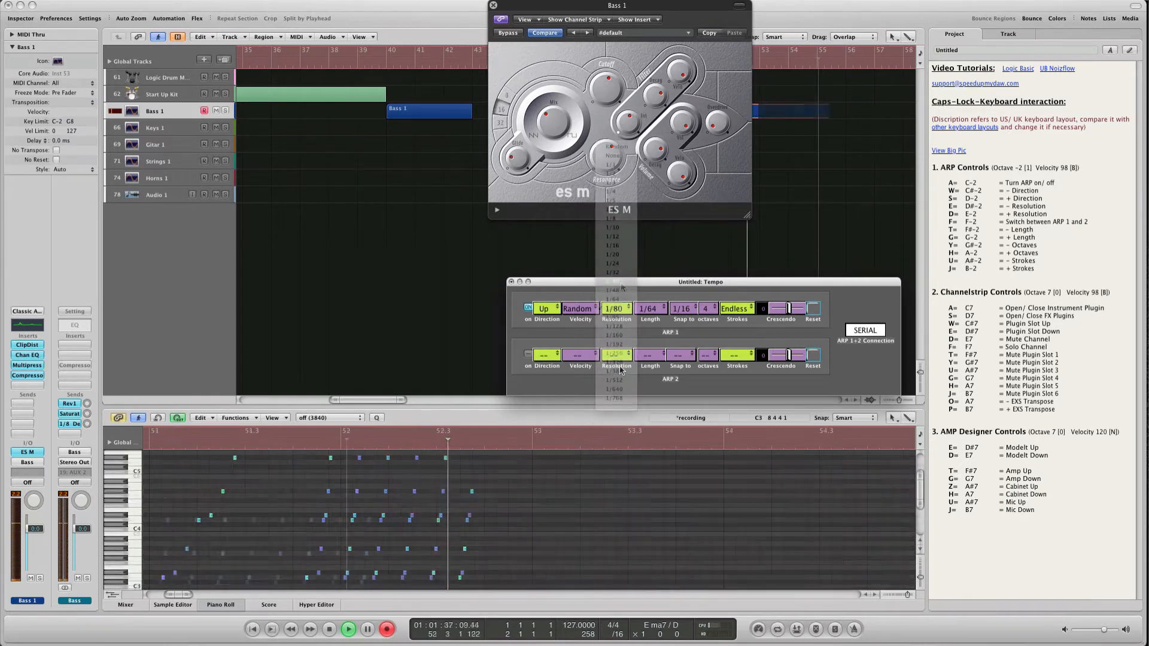
left_click(622, 287)
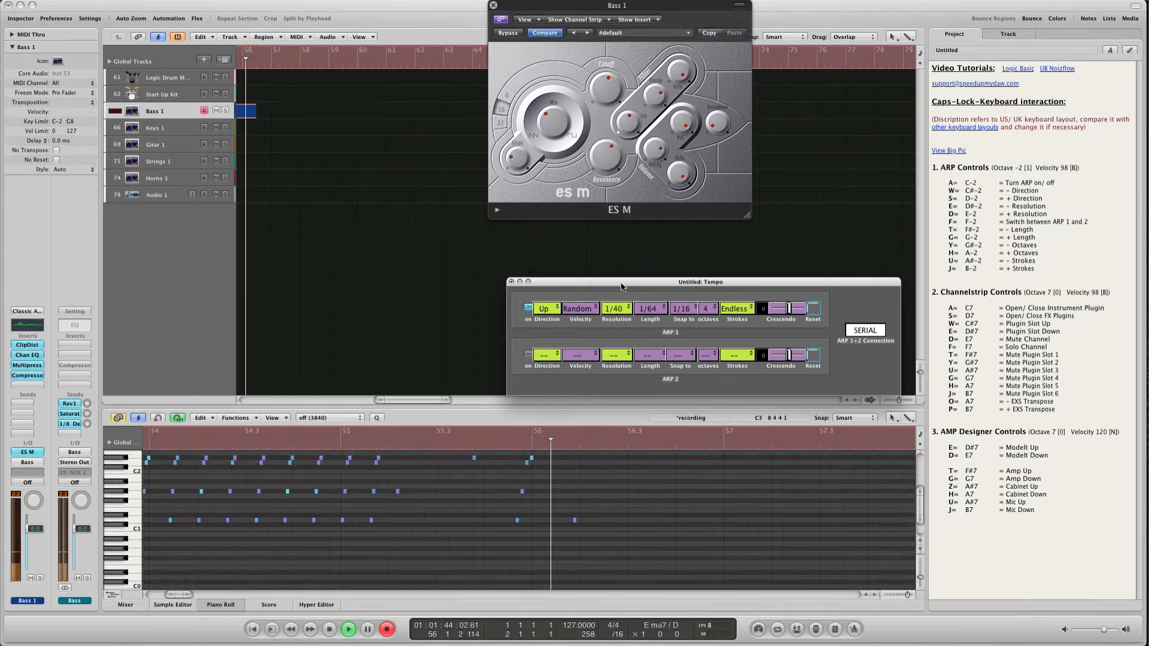
Step: Switch on ARP 2 during the Bass 1 recording and again during the Keys 1 recording
left_click(528, 355)
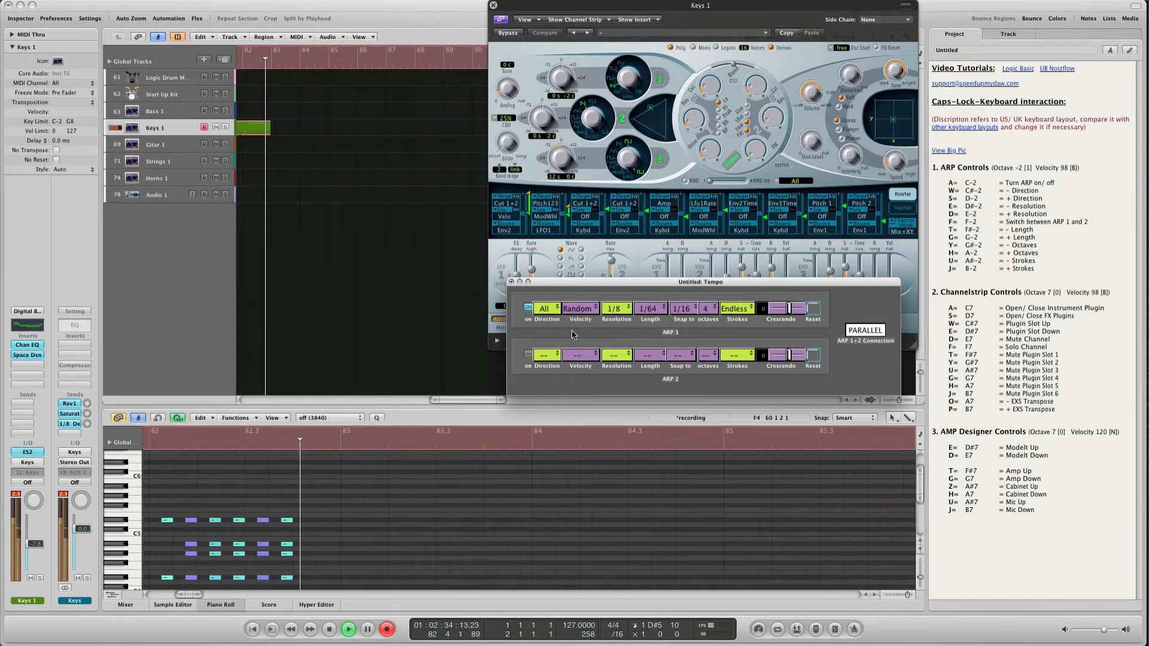
left_click(528, 355)
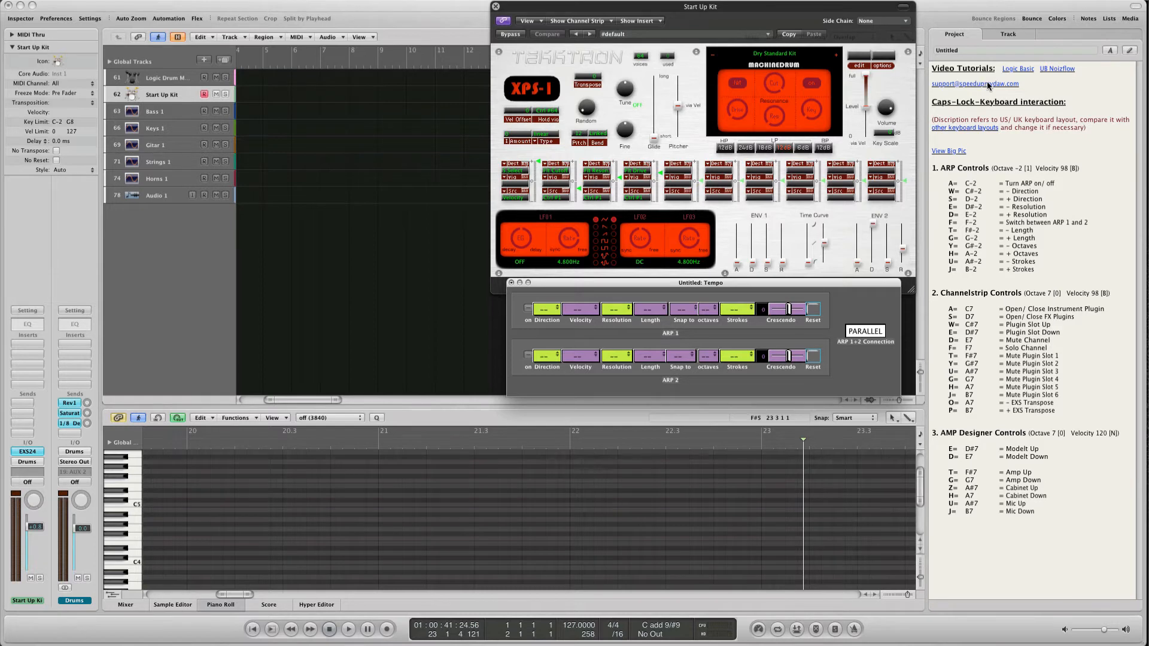
Step: Make the project notes editable, open the View Big Pic link, and finish editing the notes
left_click(1131, 51)
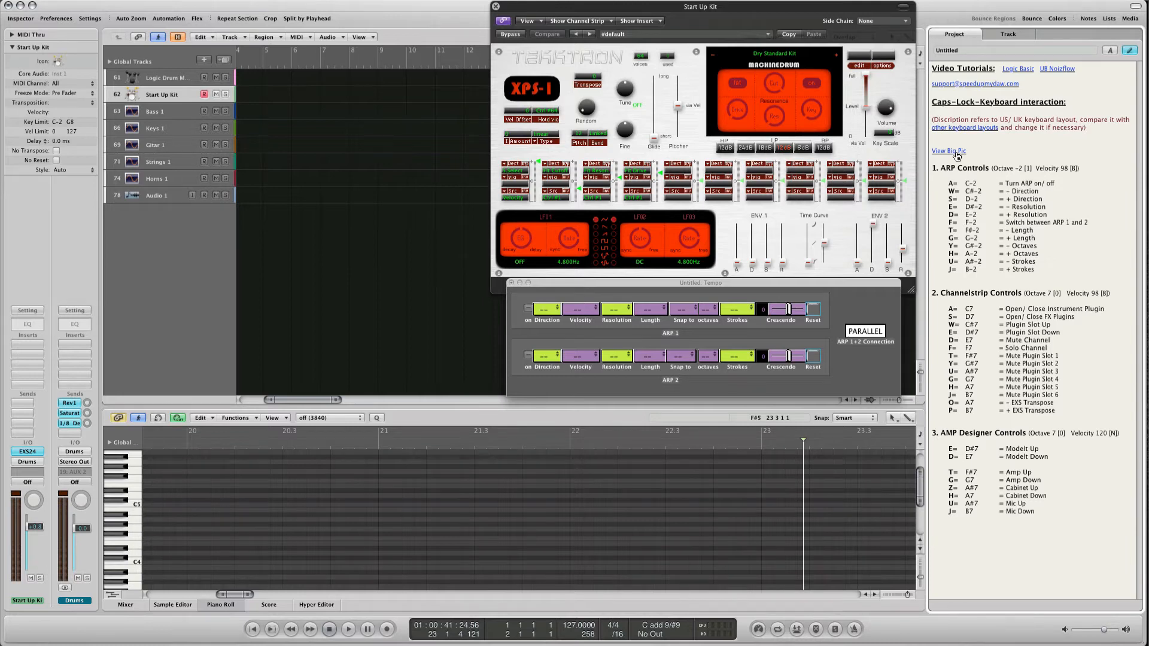
left_click(956, 154)
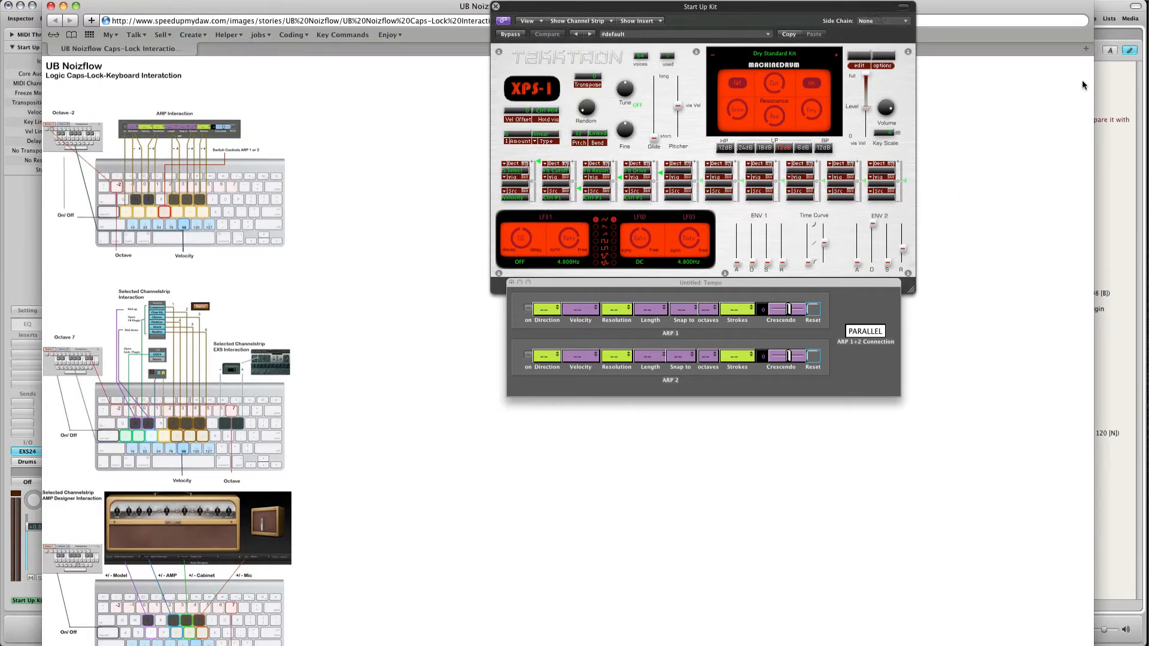
left_click(1135, 54)
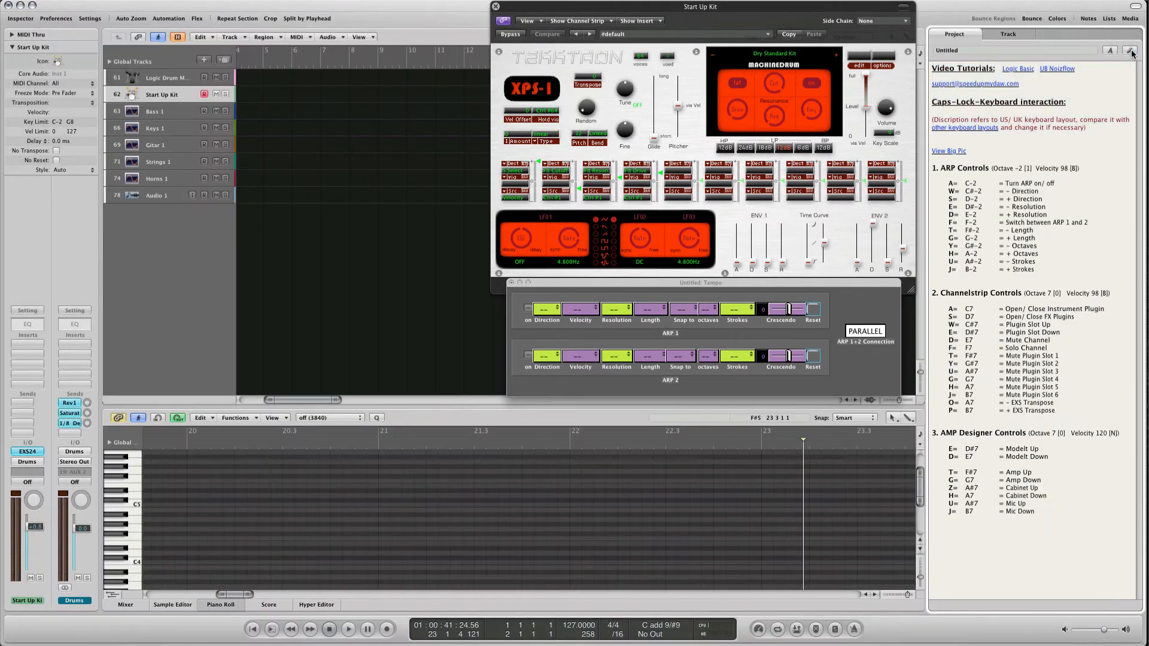
Step: Switch to the browser and enlarge the Caps-Lock keyboard picture to examine the ARP Interaction diagram
key("super+Tab")
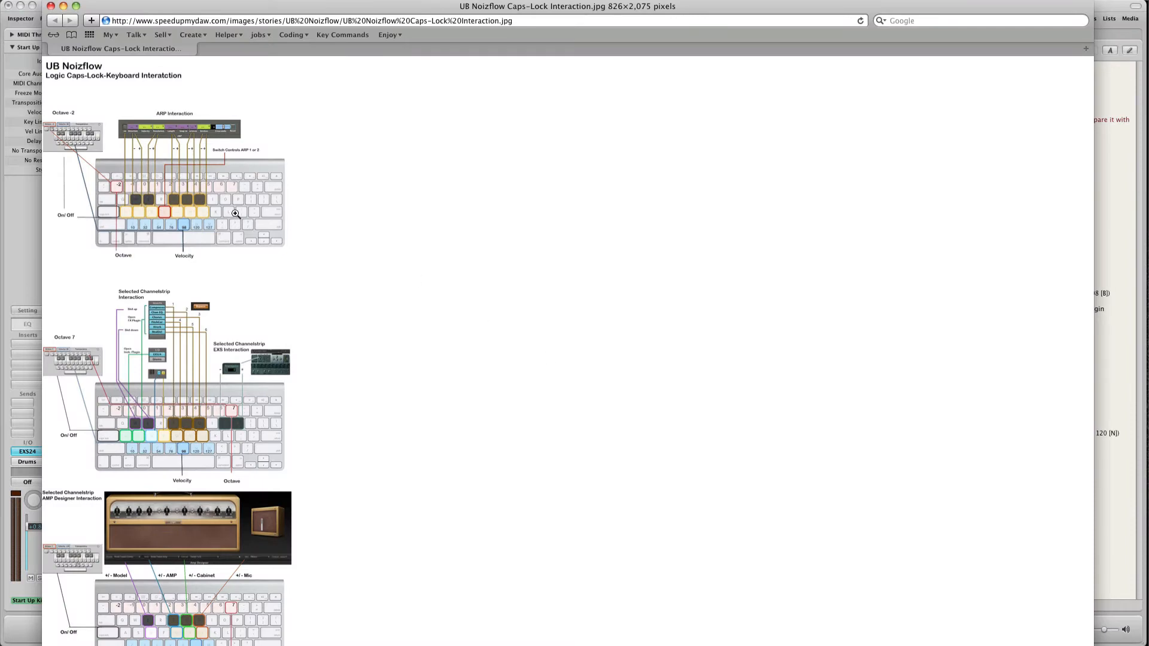
left_click(235, 213)
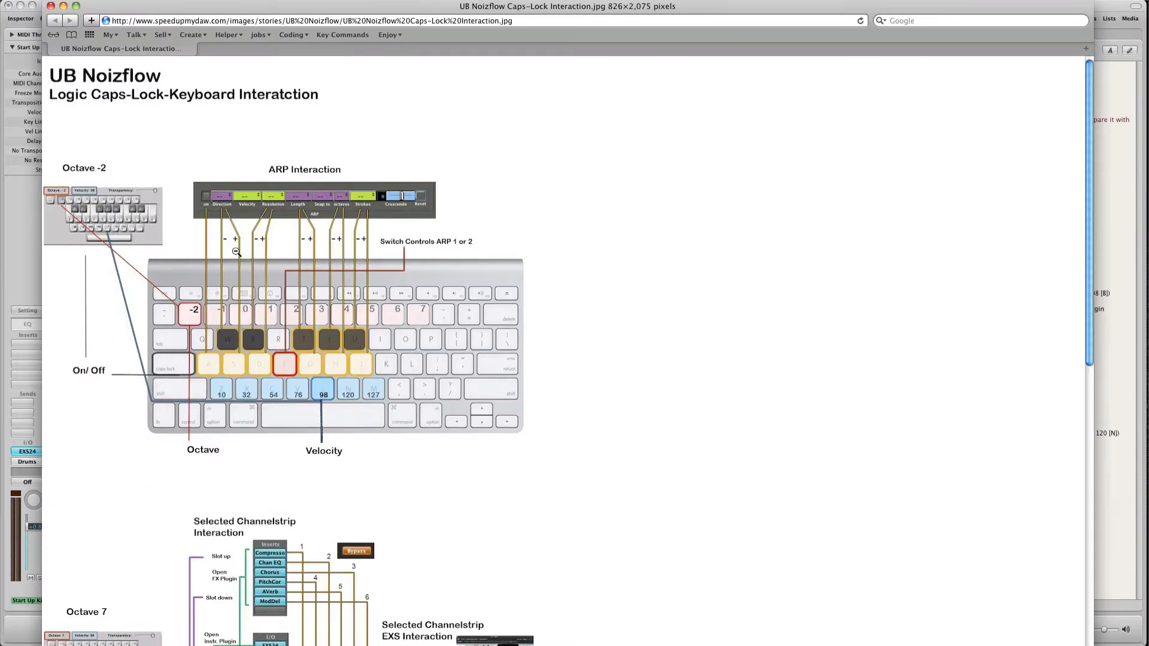
key("super+plus")
key("super+plus")
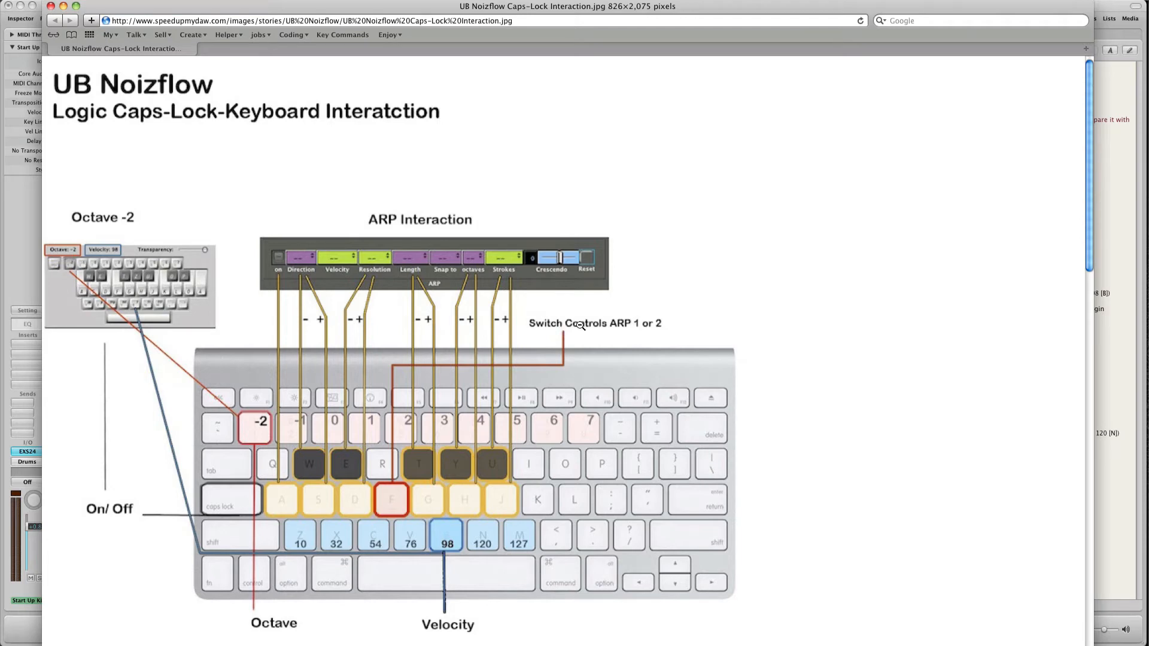
Step: Return to Logic, show the Caps Lock Keyboard over the project notes, and set its octave to -2
left_click(1096, 9)
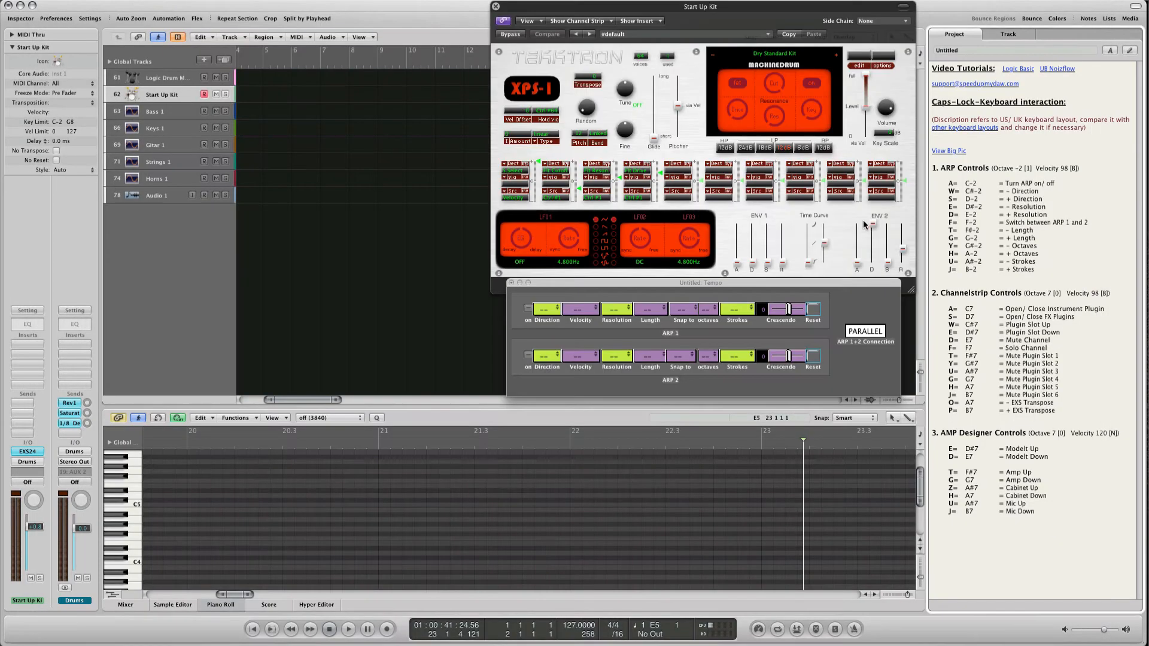
key("Caps_Lock")
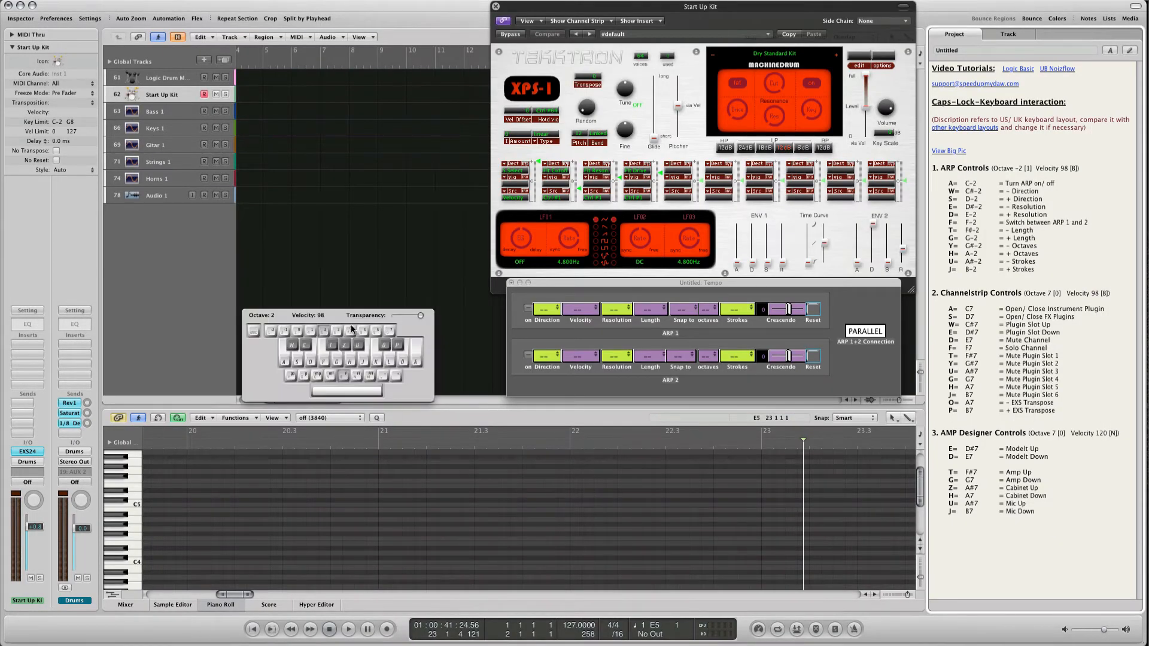
left_click_drag(339, 314, 1086, 180)
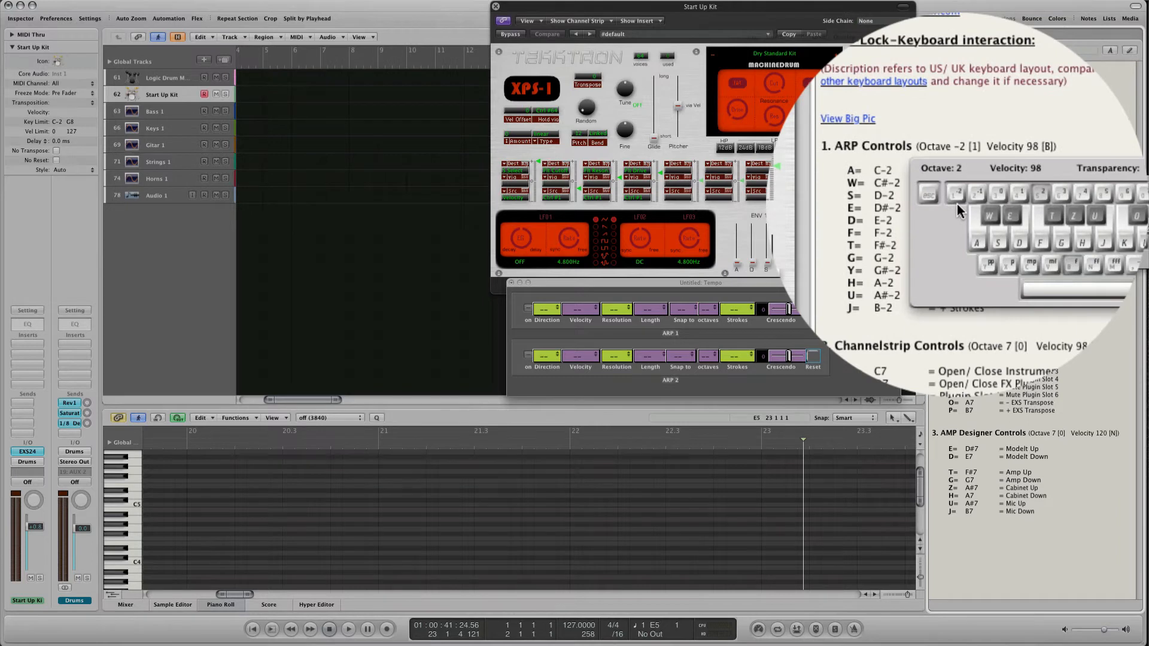
left_click(957, 201)
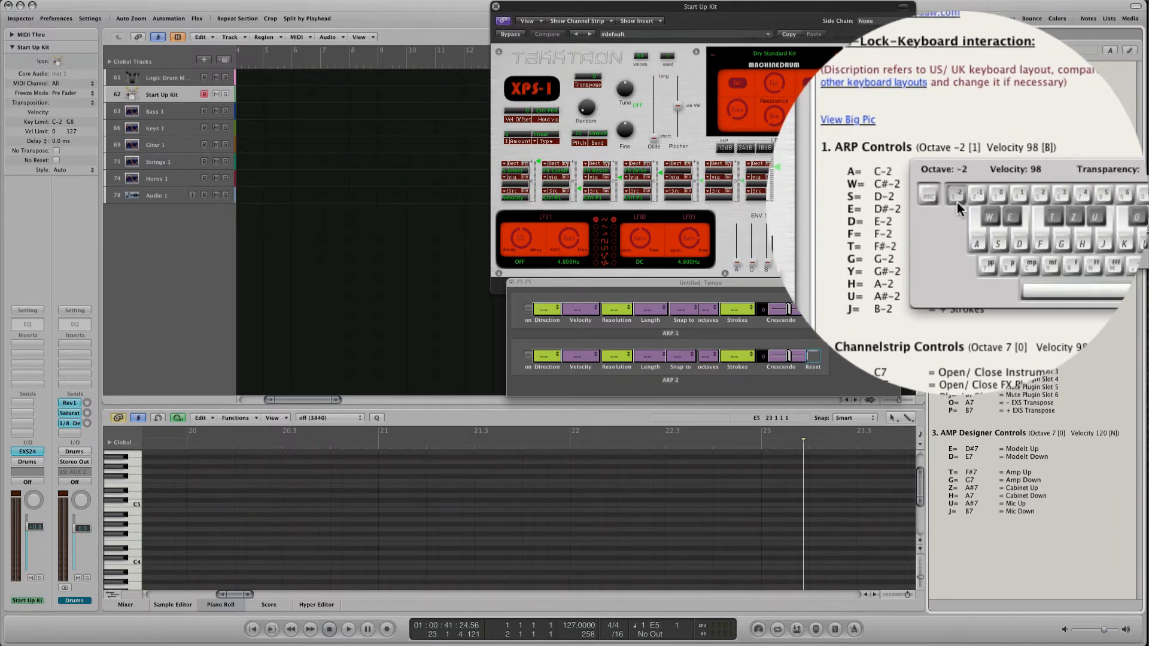
Step: Move the Caps Lock Keyboard over the arpeggiator window and switch on ARP 1 with it
left_click_drag(1029, 181, 564, 342)
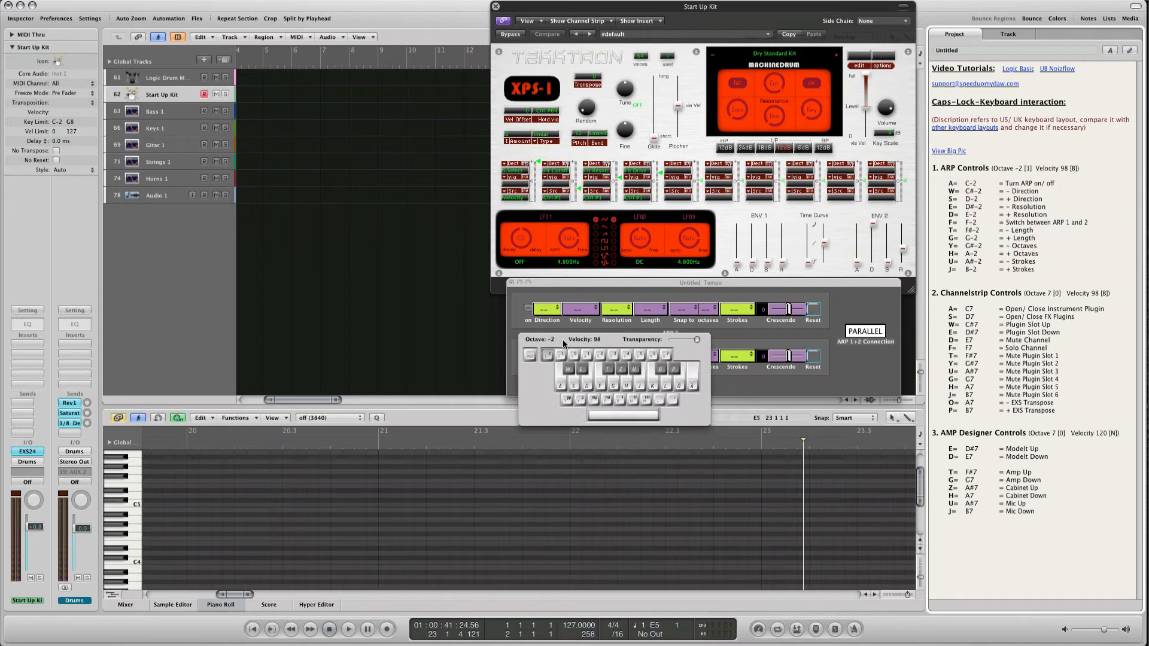
left_click(559, 385)
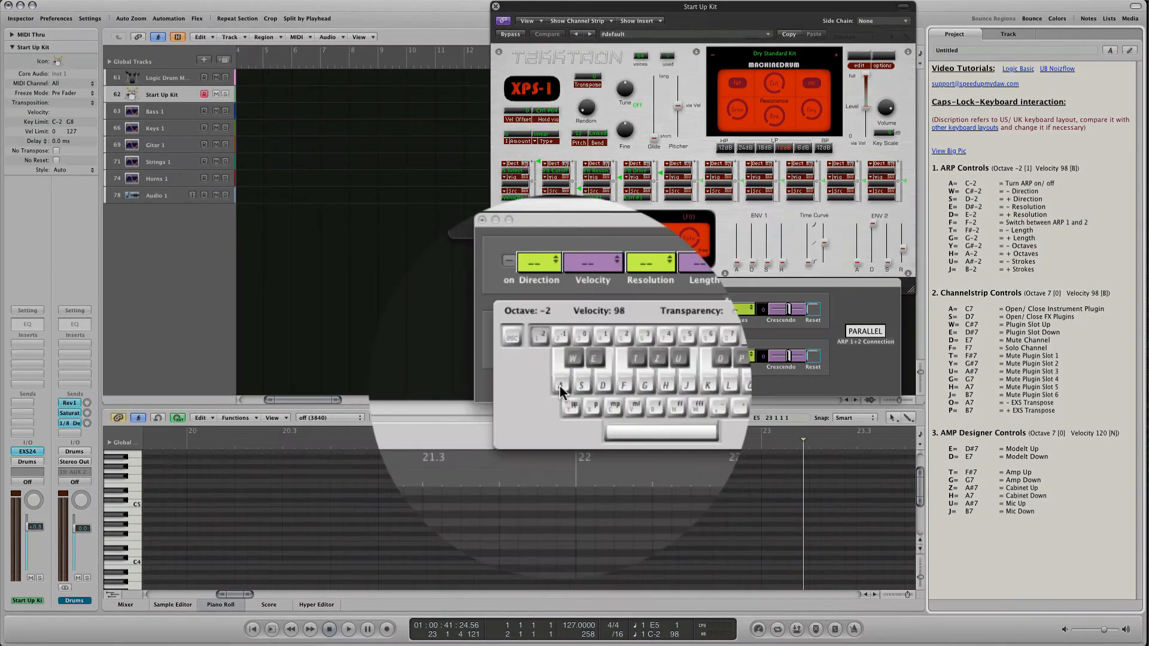
left_click(559, 386)
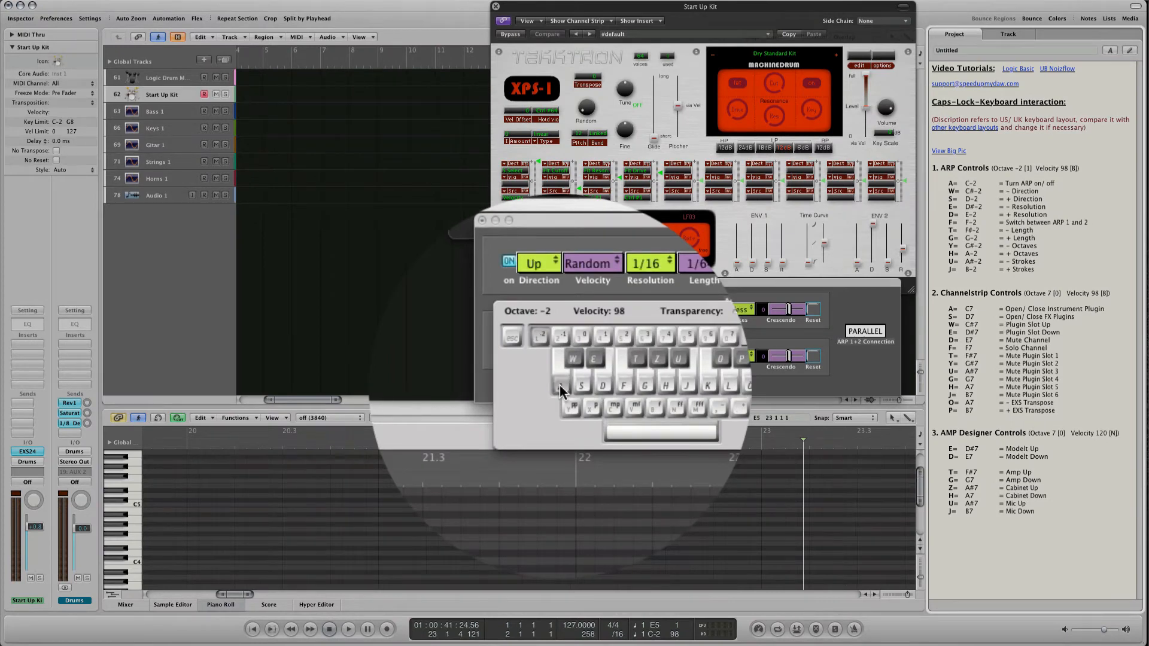
Step: Set ARP 1's direction to Auto and its resolution to 1/32 through the Caps Lock Keyboard
key("s")
key("w")
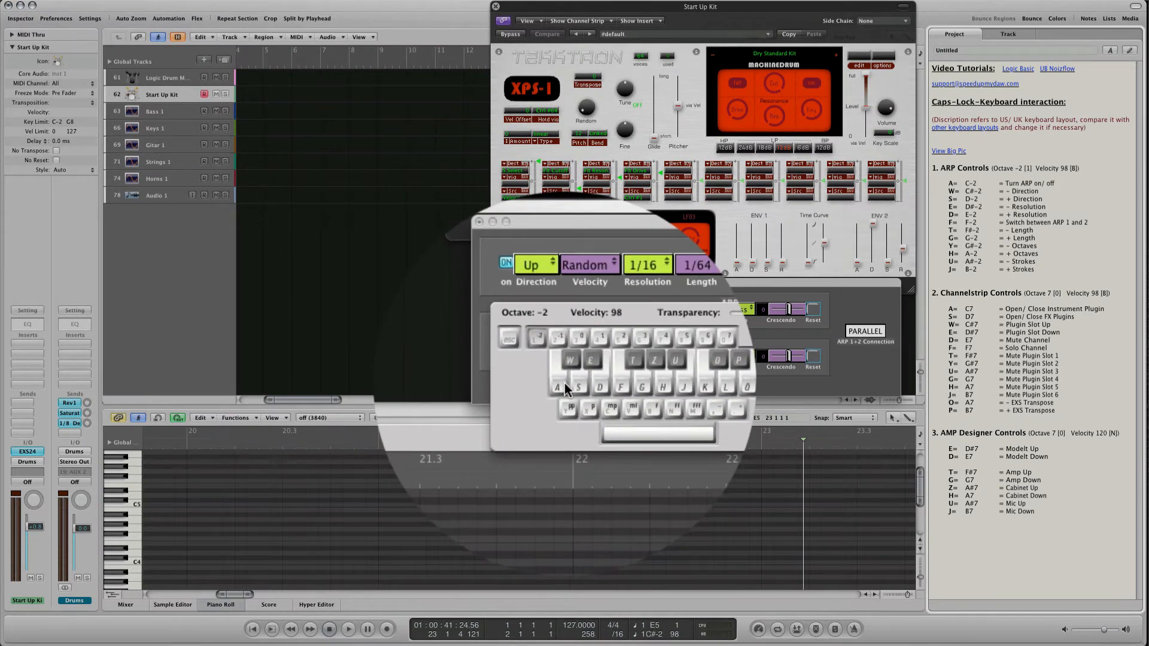
key("s")
key("w")
key("s")
key("s")
key("s")
key("d")
key("d")
key("d")
Step: Set ARP 1's length to 1/128 and its octaves to 2 through the Caps Lock Keyboard
key("g")
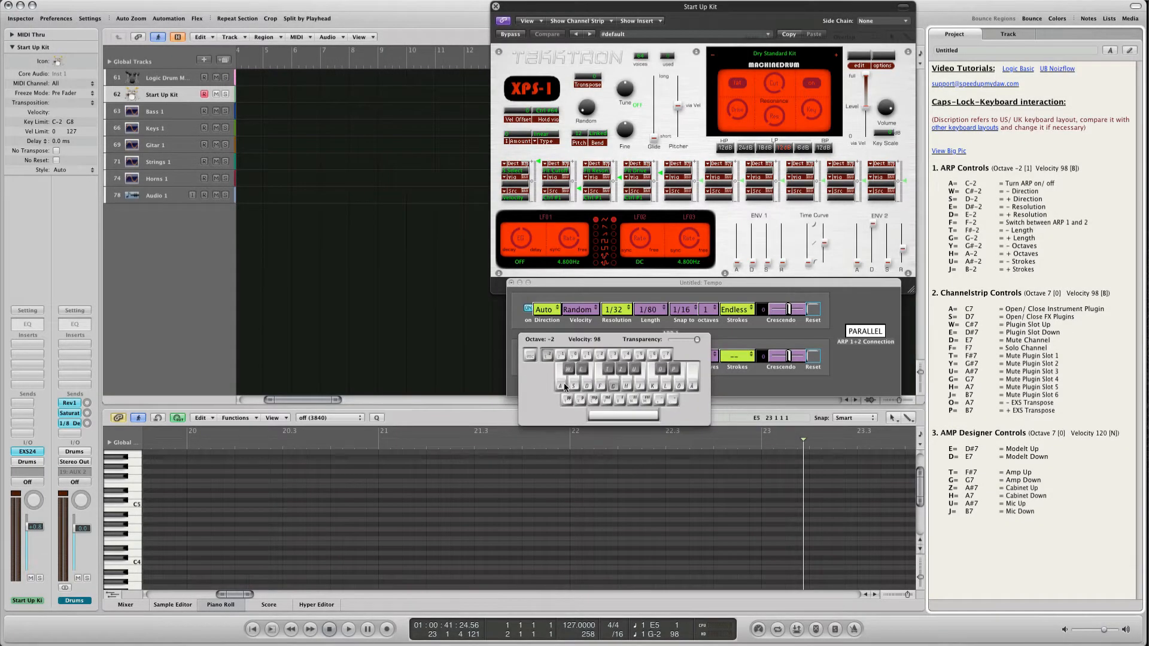
key("g")
key("g")
key("h")
key("z")
Step: Uncover ARP 2 by moving the Caps Lock Keyboard, and switch it on with direction Up/Down and resolution 1/10
left_click_drag(676, 349, 690, 392)
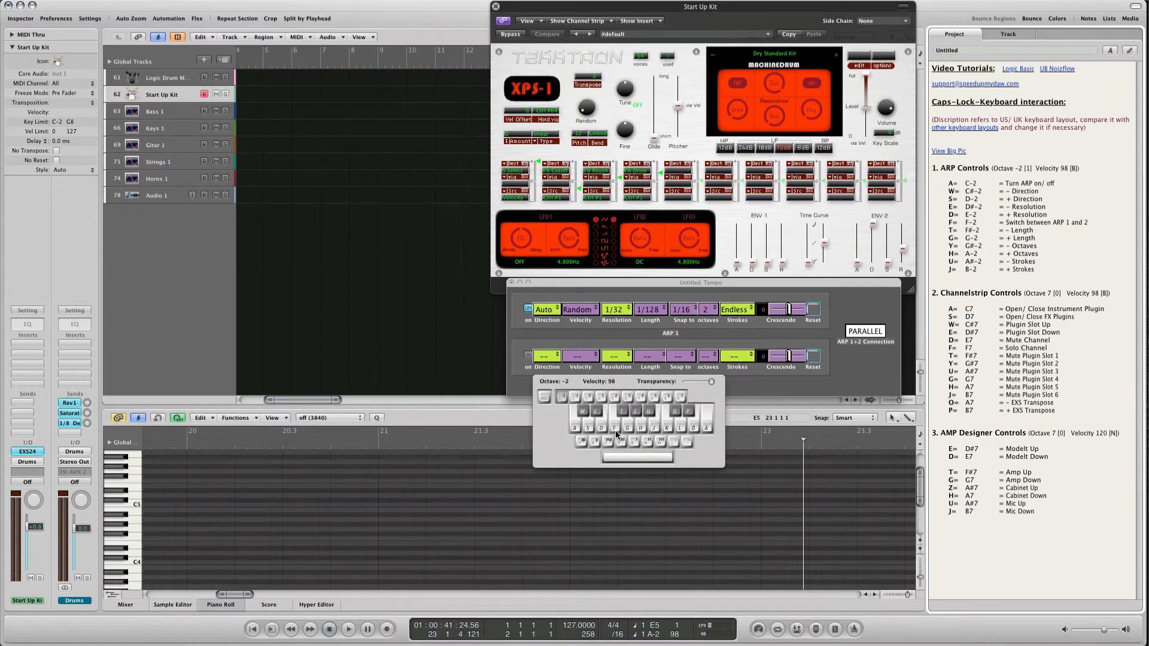
key("a")
key("s")
key("w")
key("s")
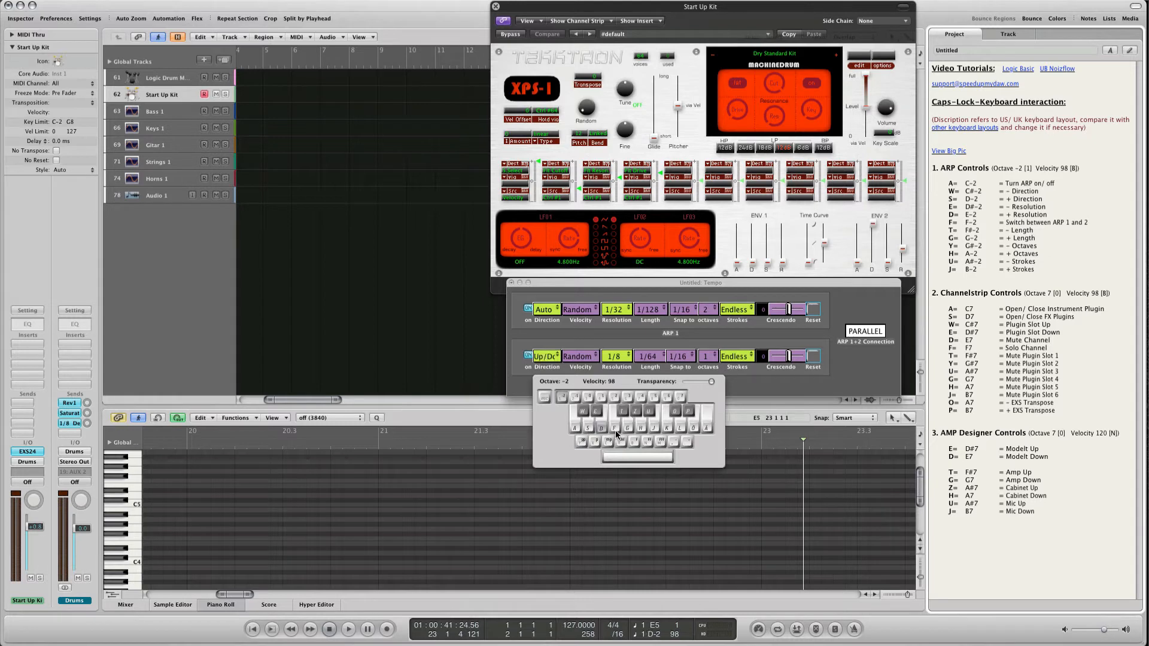
key("d")
key("e")
key("d")
Step: Switch the ARP 1+2 connection to Serial and back to Parallel
left_click(876, 334)
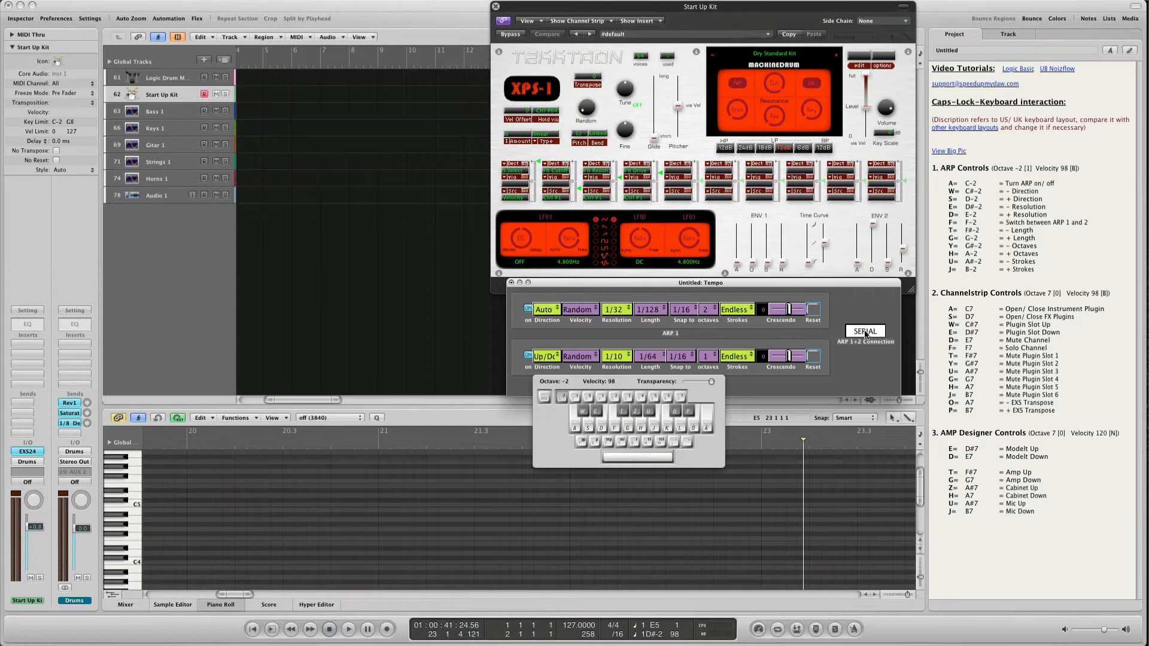
left_click(866, 334)
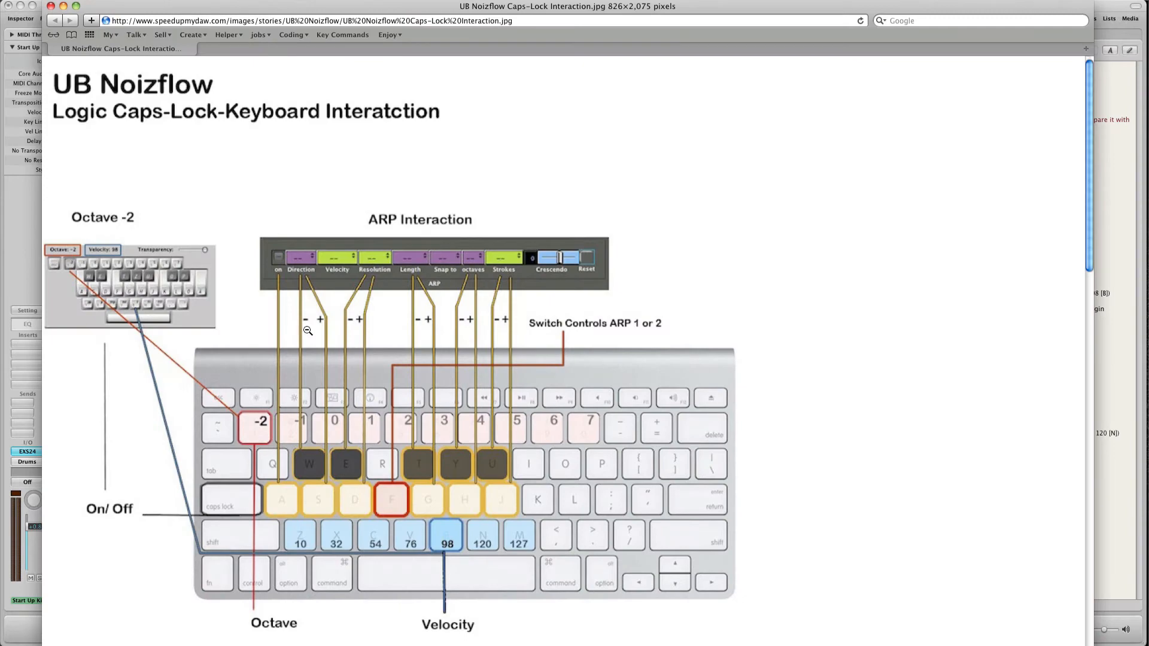
Step: Examine the Selected Channelstrip and EXS Interaction diagrams for octave 7 in the browser picture, and return to Logic
left_click(308, 332)
scroll(308, 331, "down", 10)
scroll(315, 283, "up", 2)
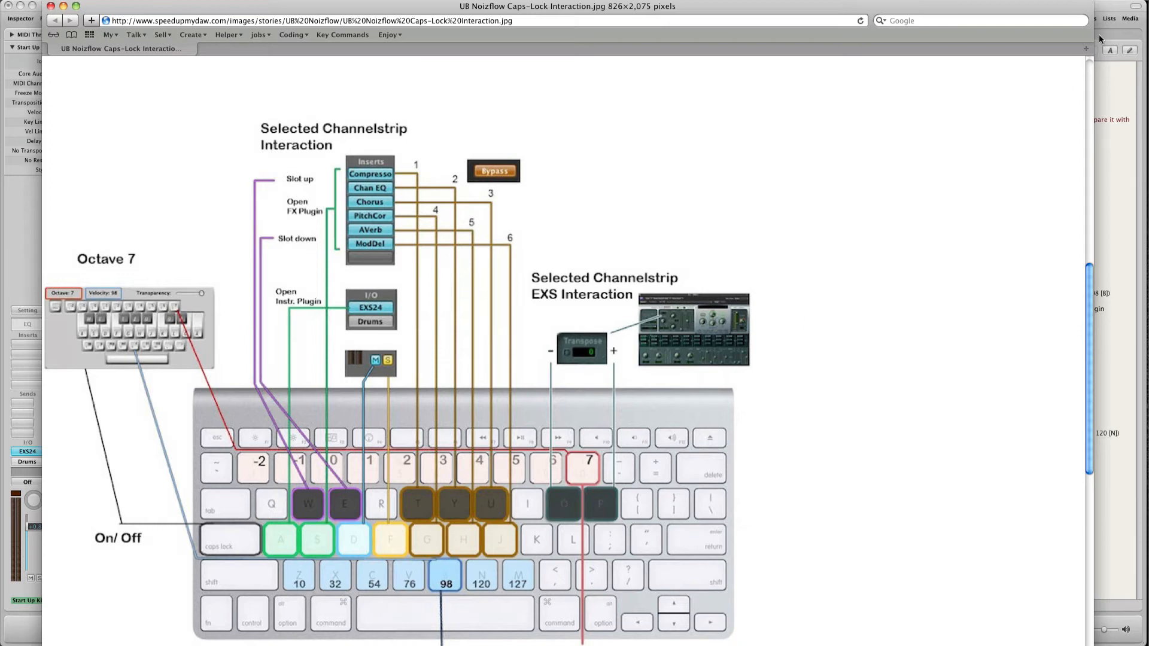
left_click(1109, 6)
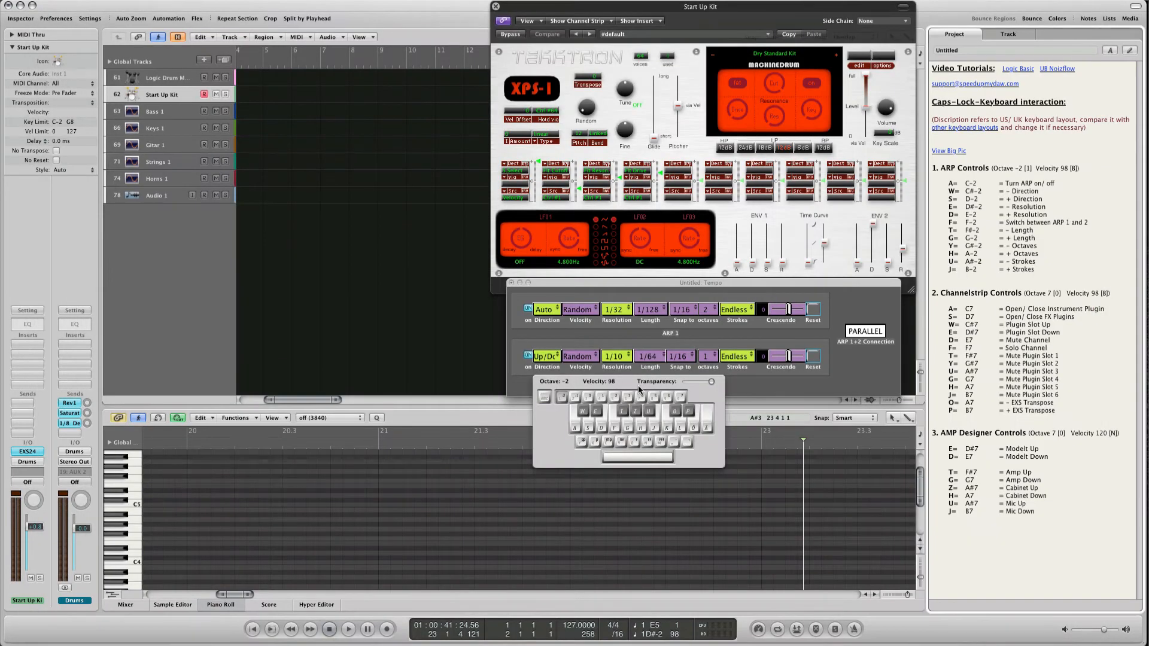
Step: Place the Caps Lock Keyboard, set to octave 7, over the lower arrange area and select the Bass 1 track
left_click_drag(632, 381, 1110, 300)
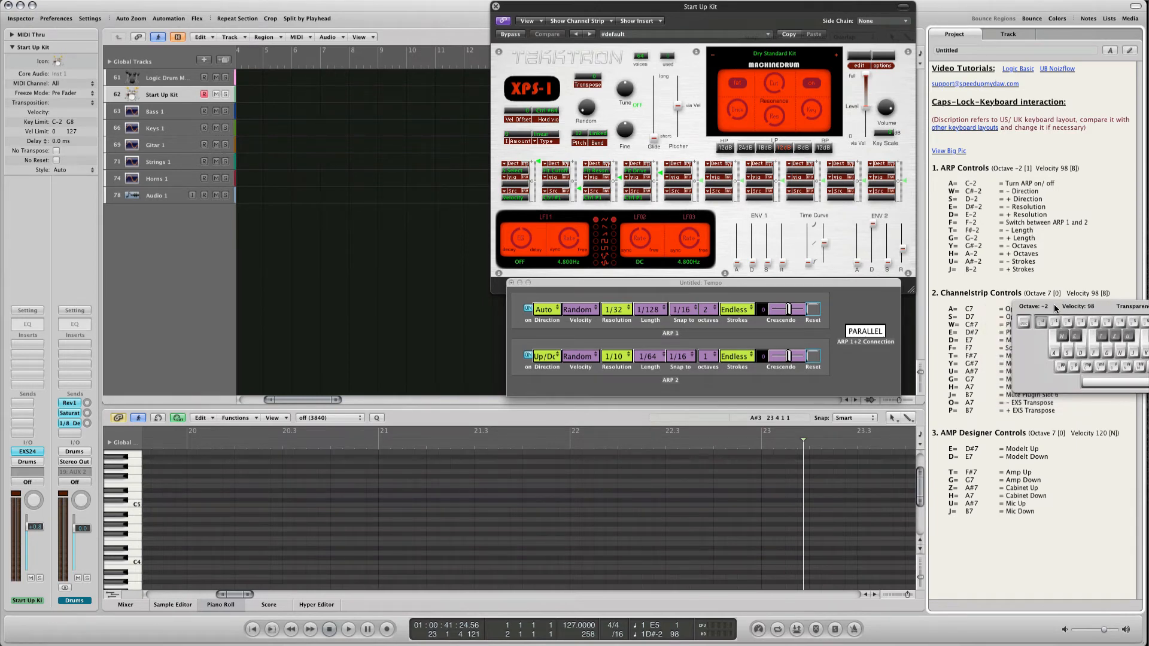
left_click_drag(1054, 305, 411, 307)
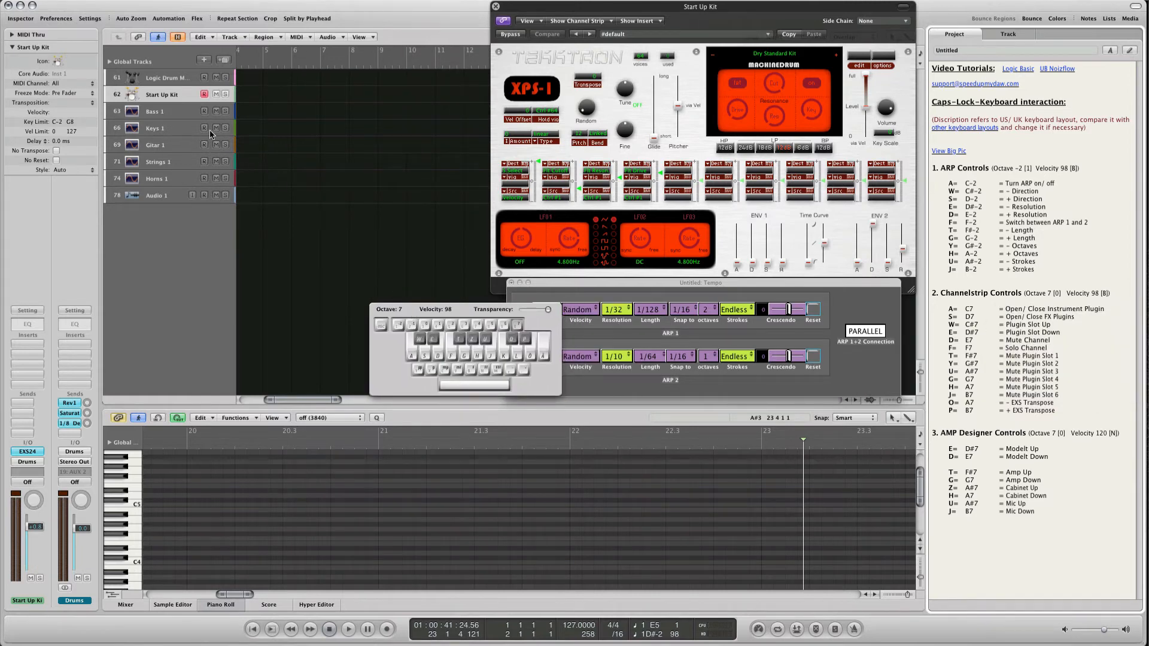
left_click(187, 114)
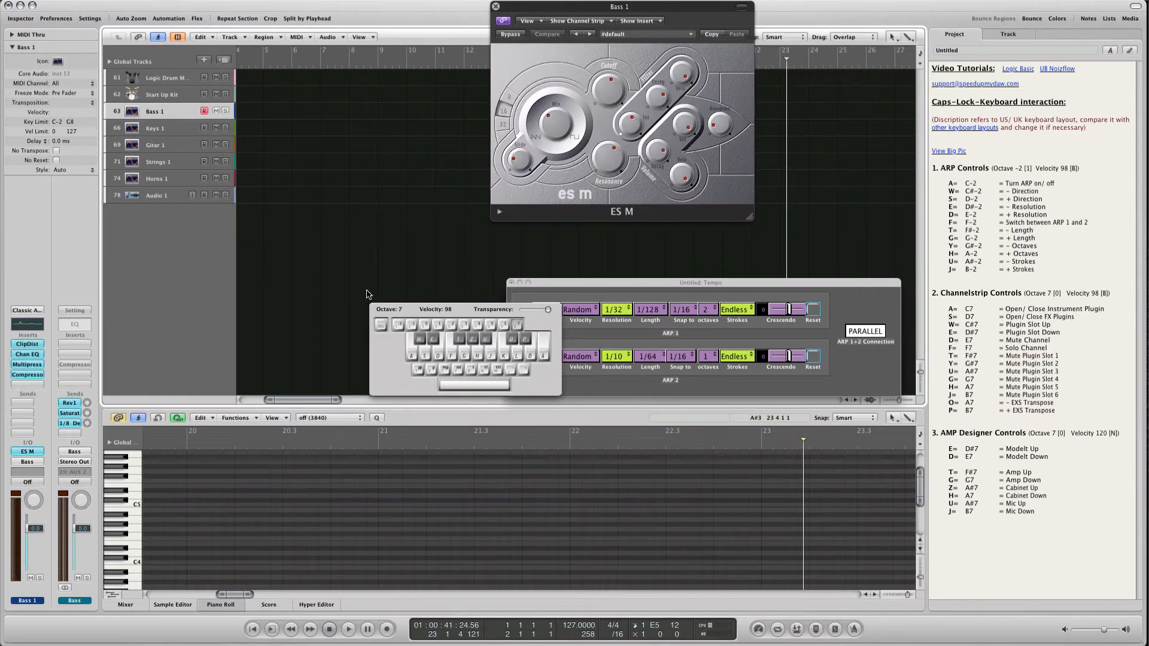
Step: Open and close Bass 1's ES M instrument window and its Compressor window through the Caps Lock Keyboard
key("a")
key("a")
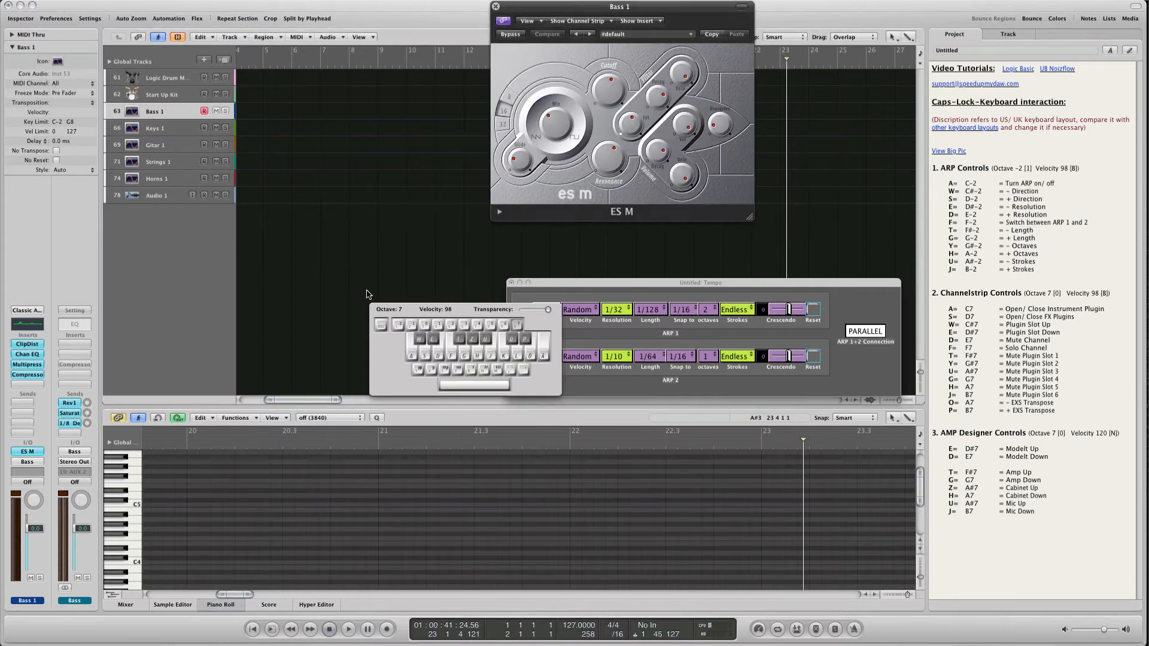
key("a")
key("a")
key("s")
key("s")
key("s")
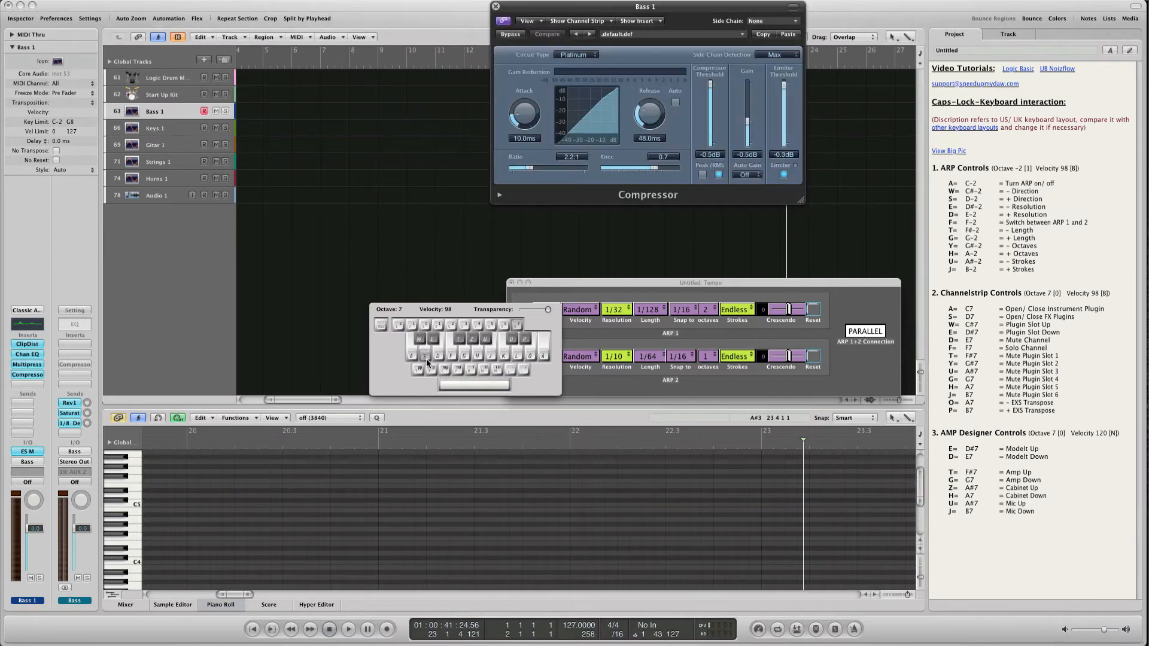
key("s")
key("s")
key("s")
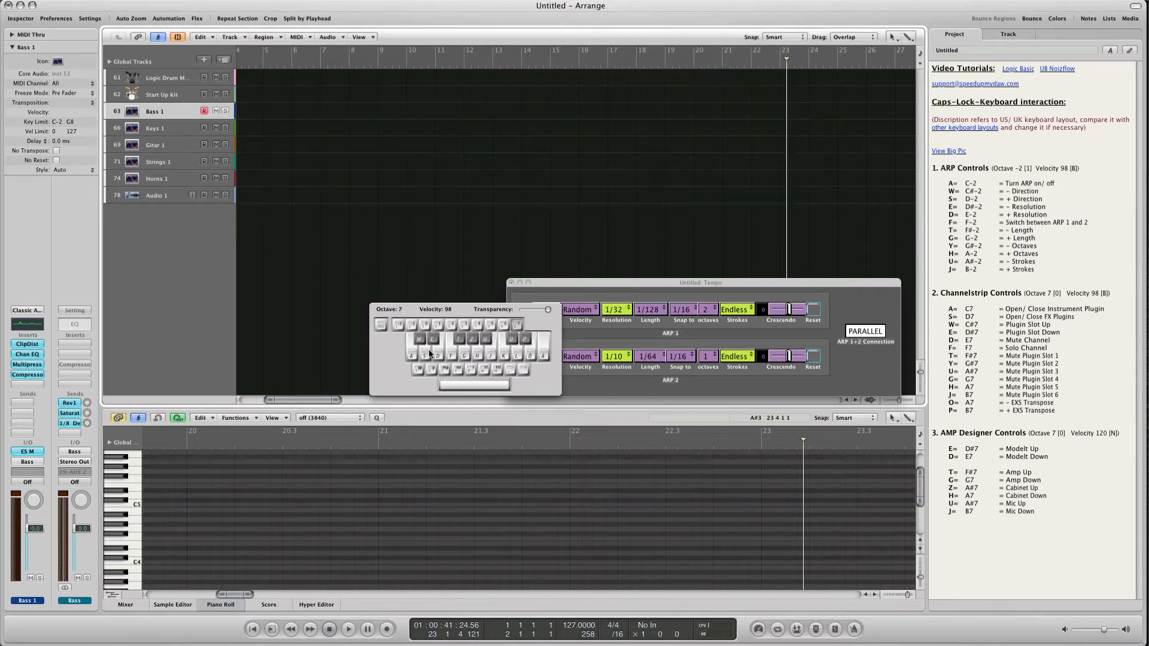
Step: Alternate between Bass 1's ES M and Compressor windows, and step up through the insert slots to Clip Distortion
key("s")
key("a")
key("s")
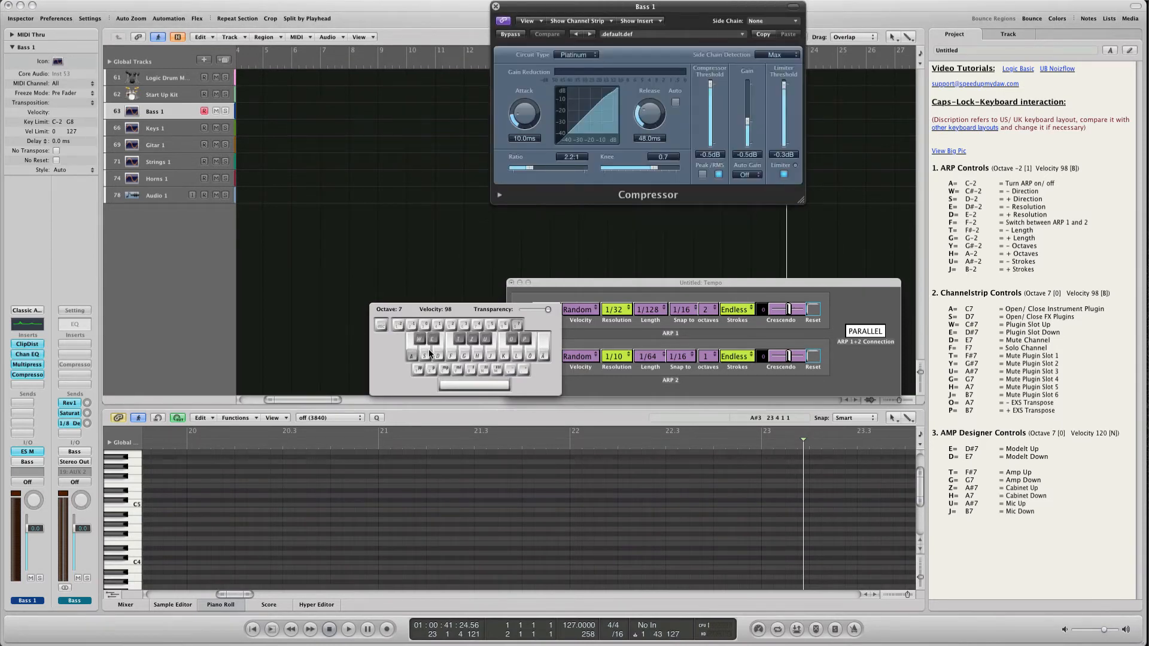
key("a")
key("s")
key("w")
key("w")
key("w")
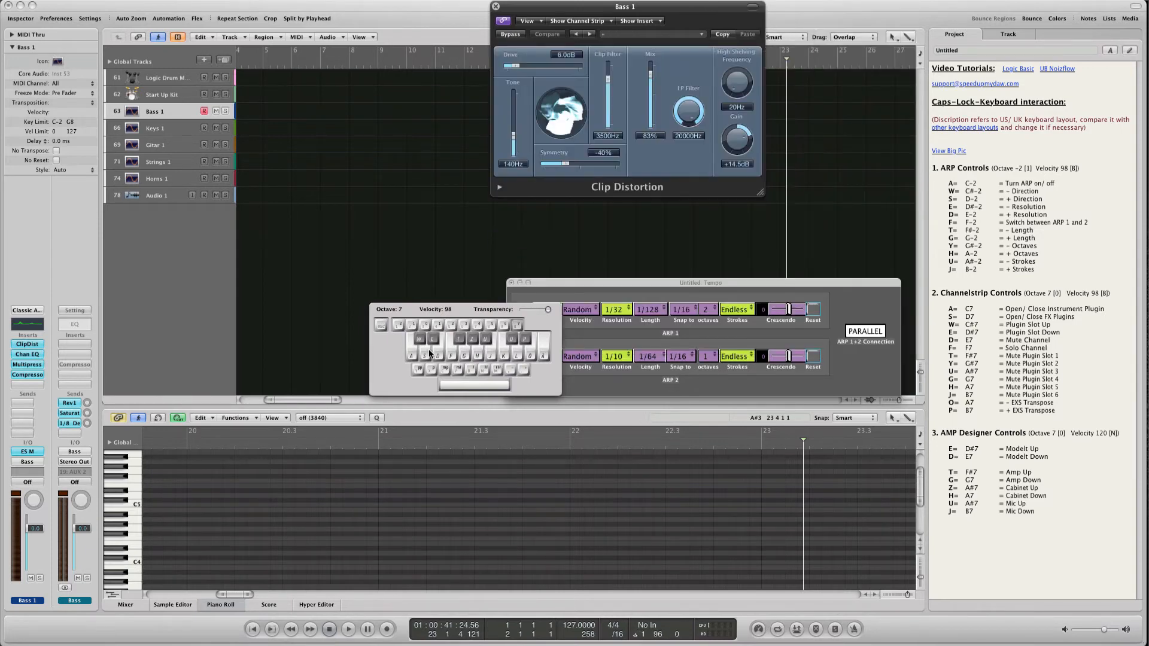
Step: Alternate Bass 1's plug-in window between the ES M instrument and Clip Distortion
key("a")
key("s")
key("a")
key("s")
key("a")
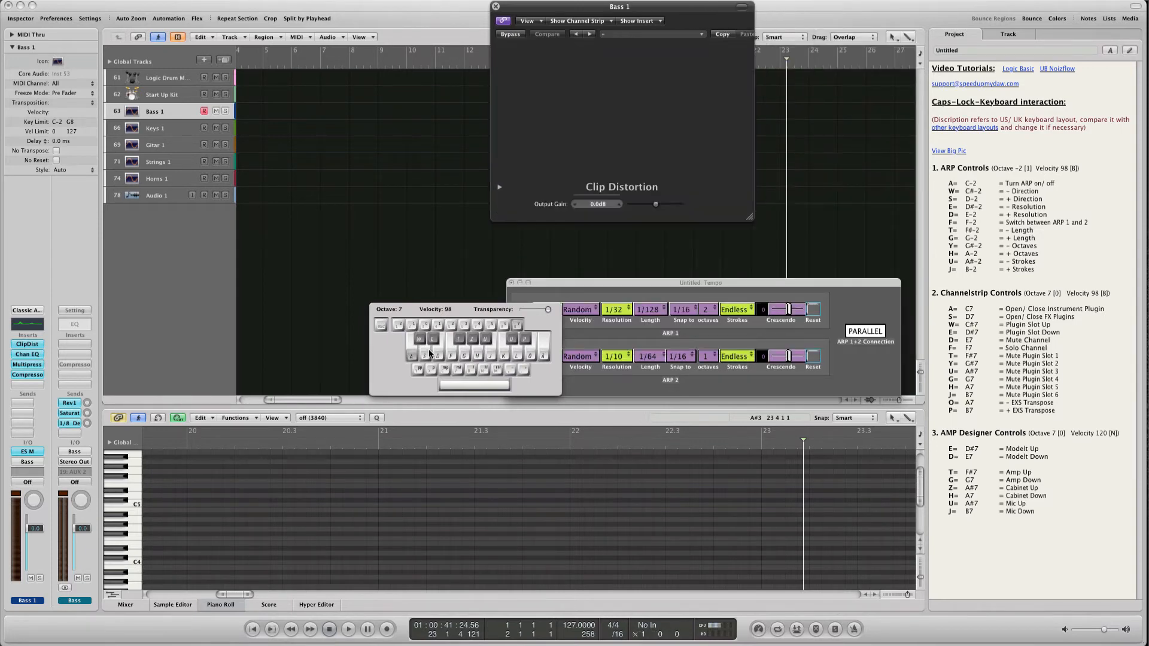
key("s")
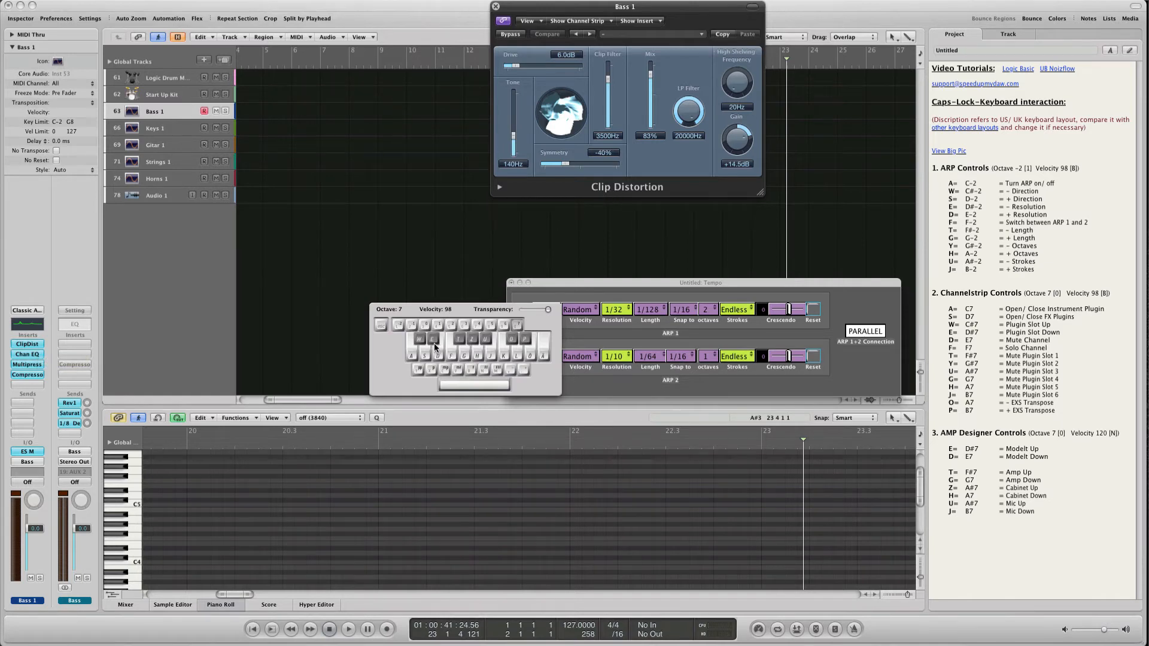
Step: Step down Bass 1's insert slots through Channel EQ and Multipressor to Compressor, and back up to Clip Distortion
key("e")
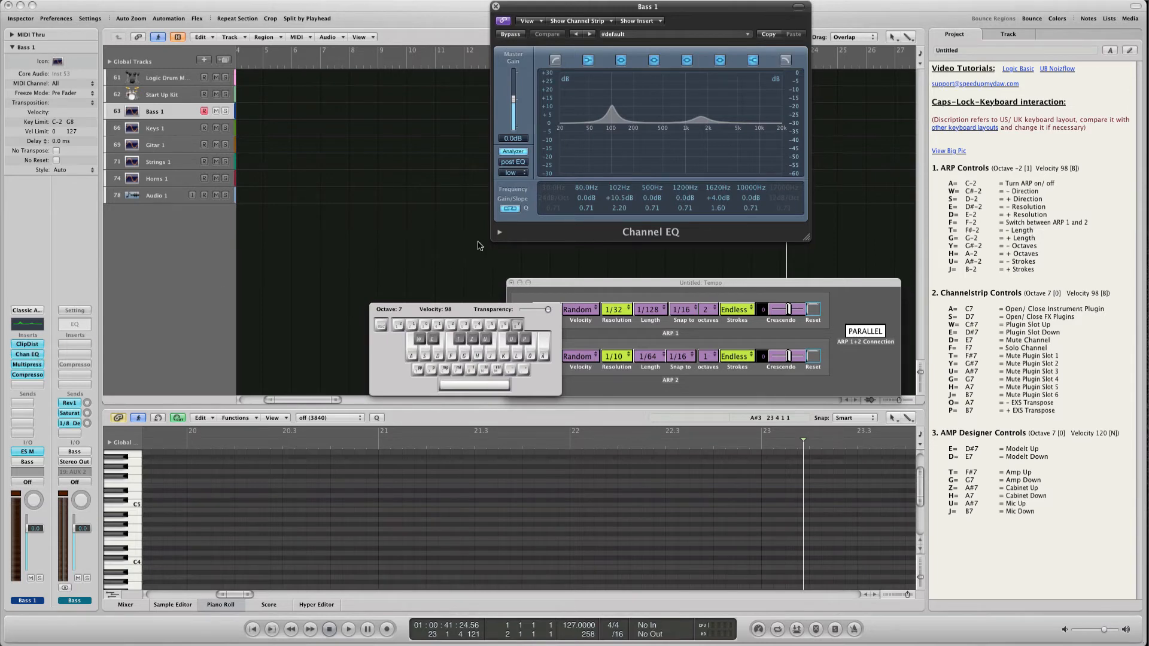
key("e")
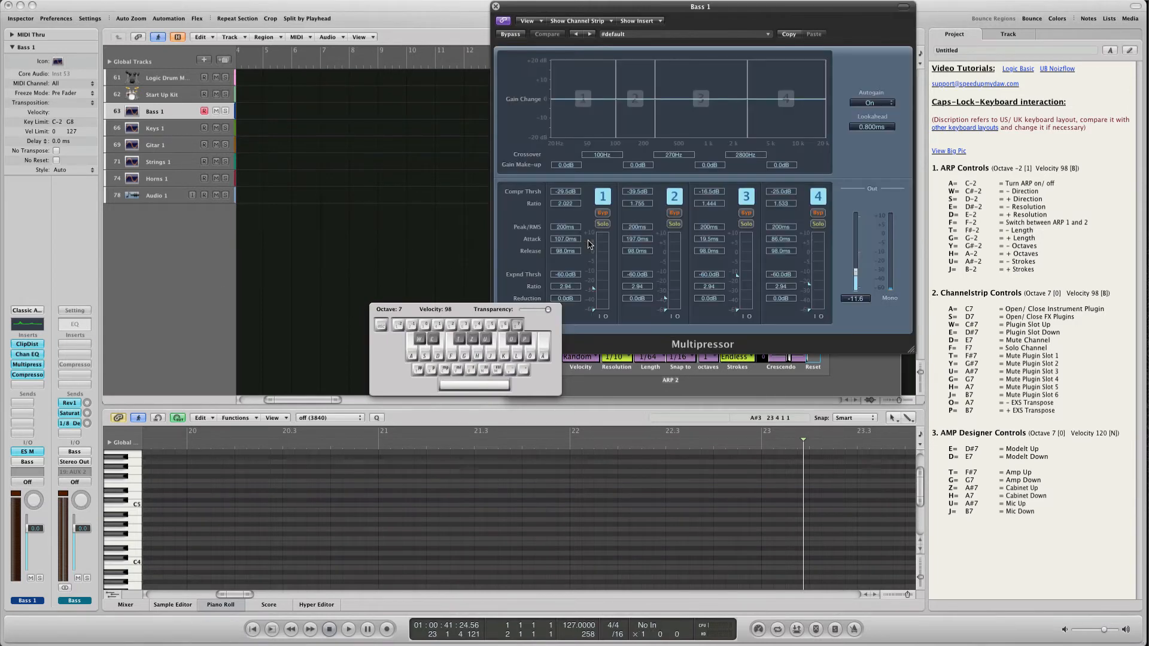
key("e")
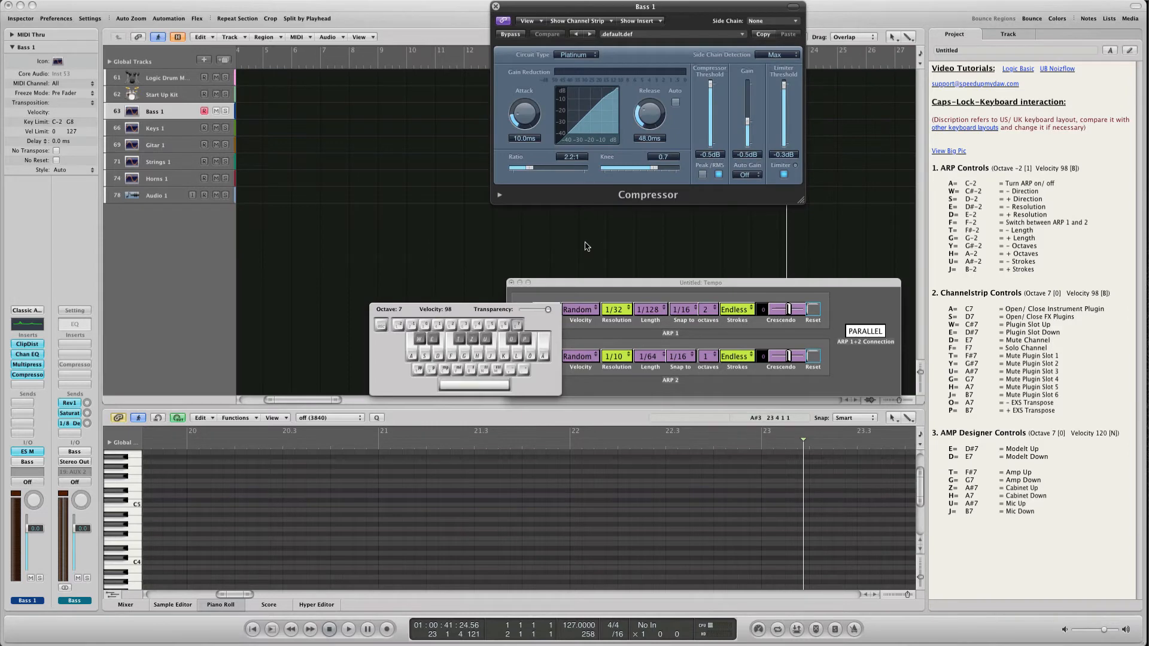
key("w")
key("w")
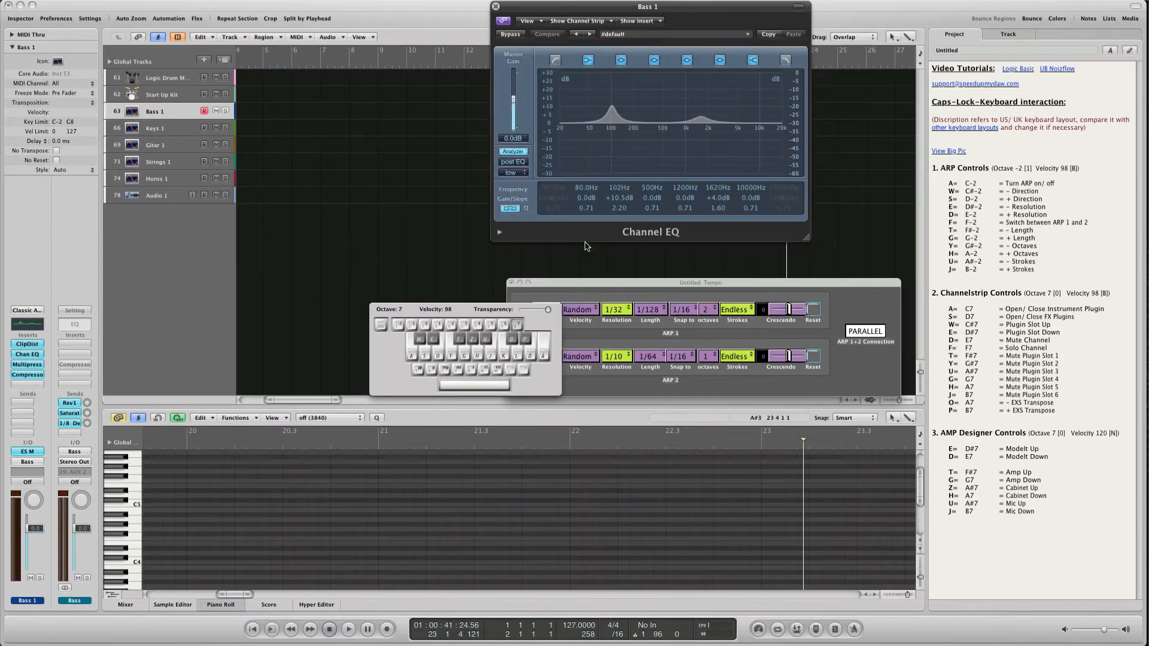
key("w")
Step: Step through Bass 1's insert slots to Channel EQ and alternate its window with the ES M instrument
key("e")
key("e")
key("e")
key("w")
key("w")
key("a")
key("s")
key("a")
key("s")
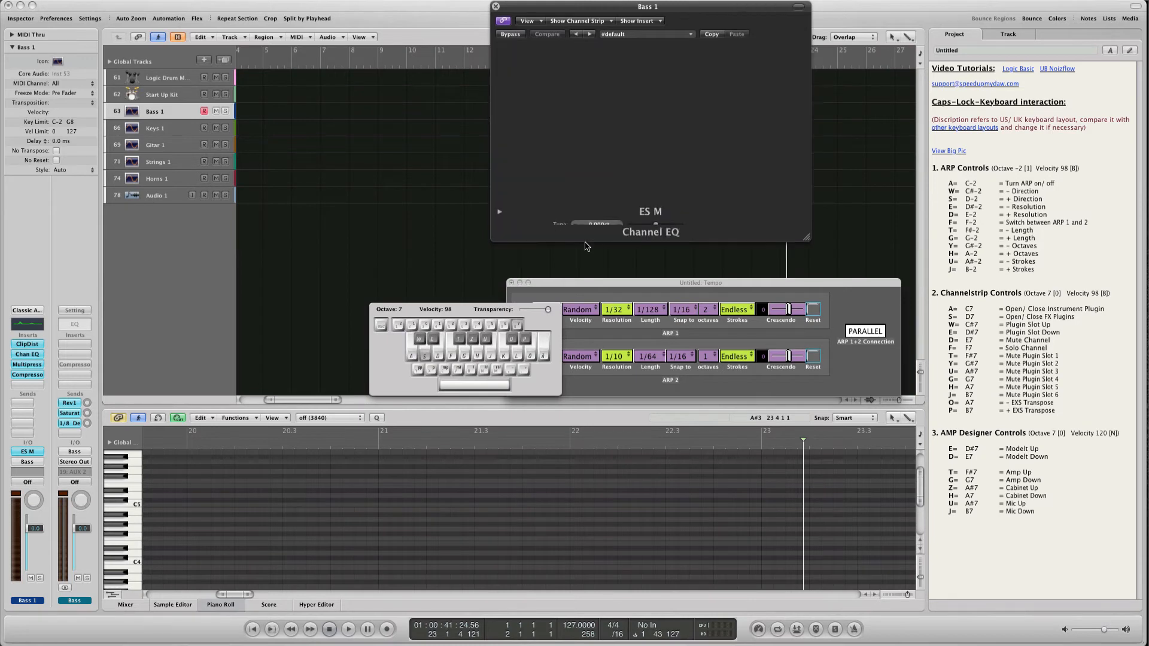
key("a")
key("s")
Step: Cycle repeatedly down and up through Bass 1's insert plug-in windows, ending on Clip Distortion
key("e")
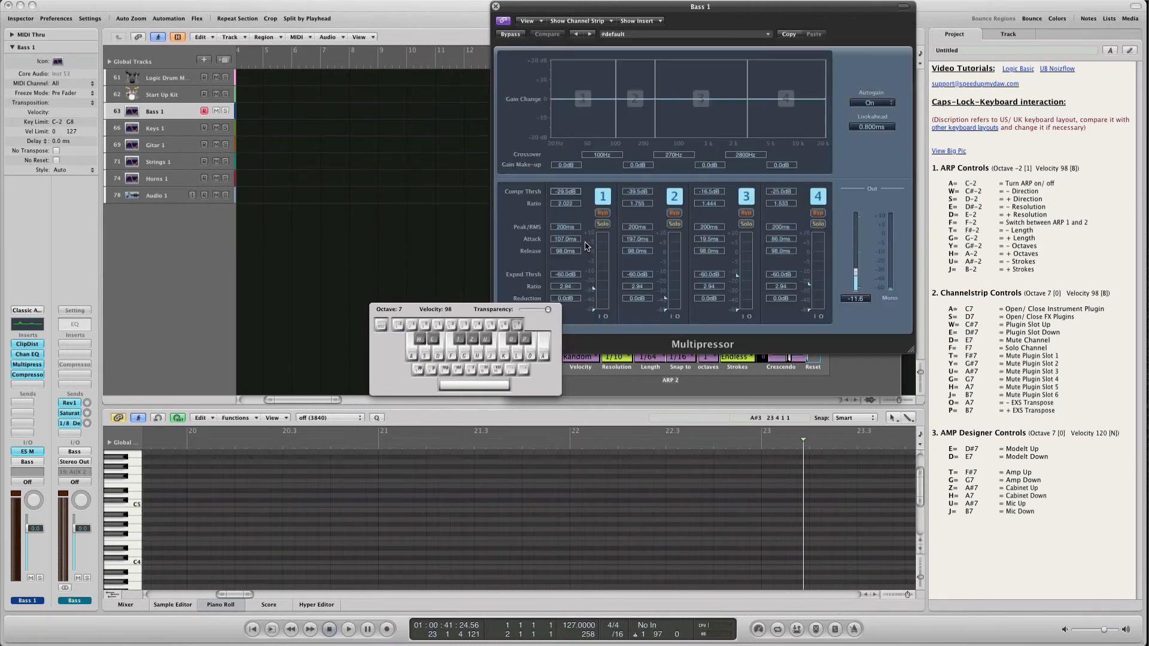
key("e")
key("w")
key("w")
key("w")
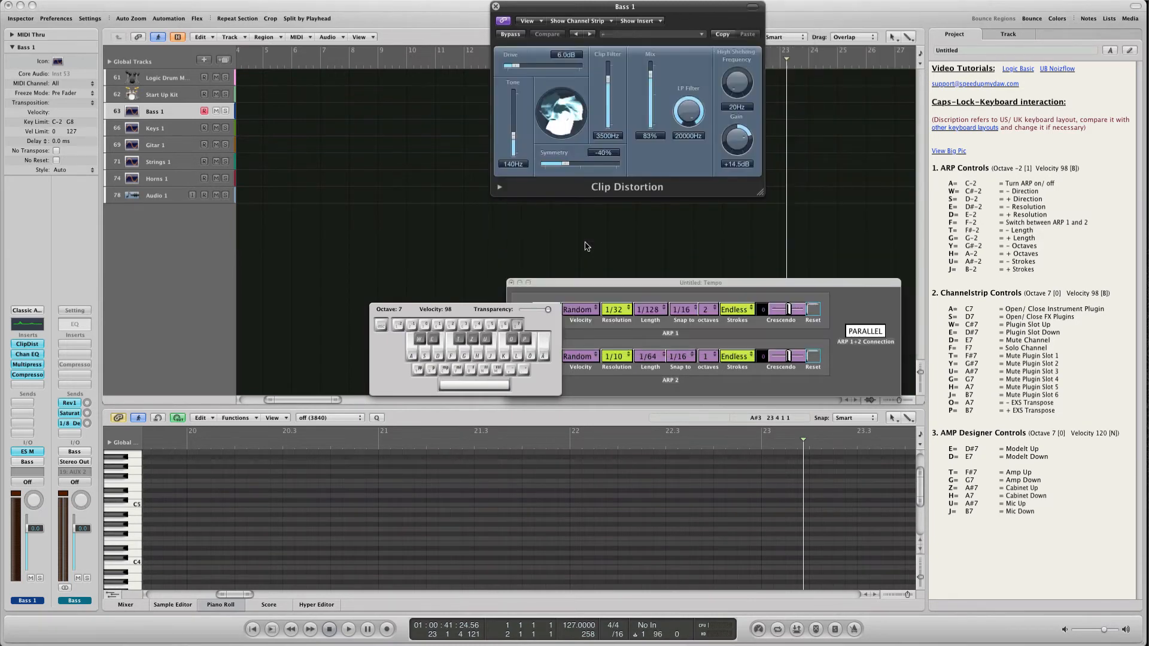
key("e")
key("e")
key("e")
key("w")
key("w")
key("w")
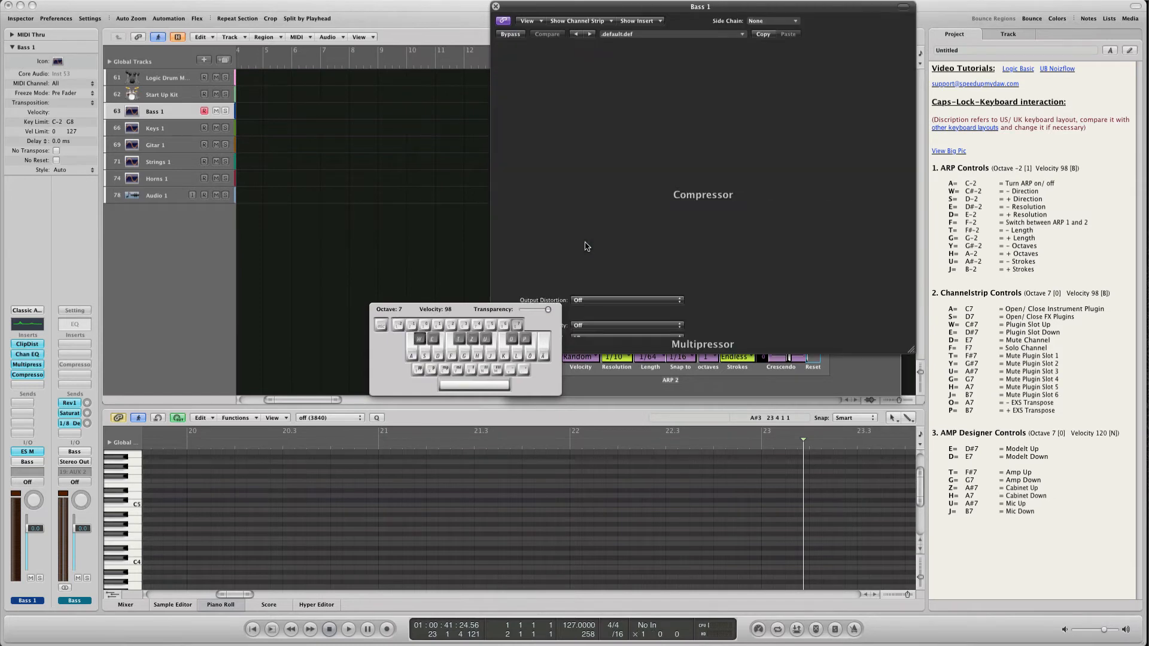
key("w")
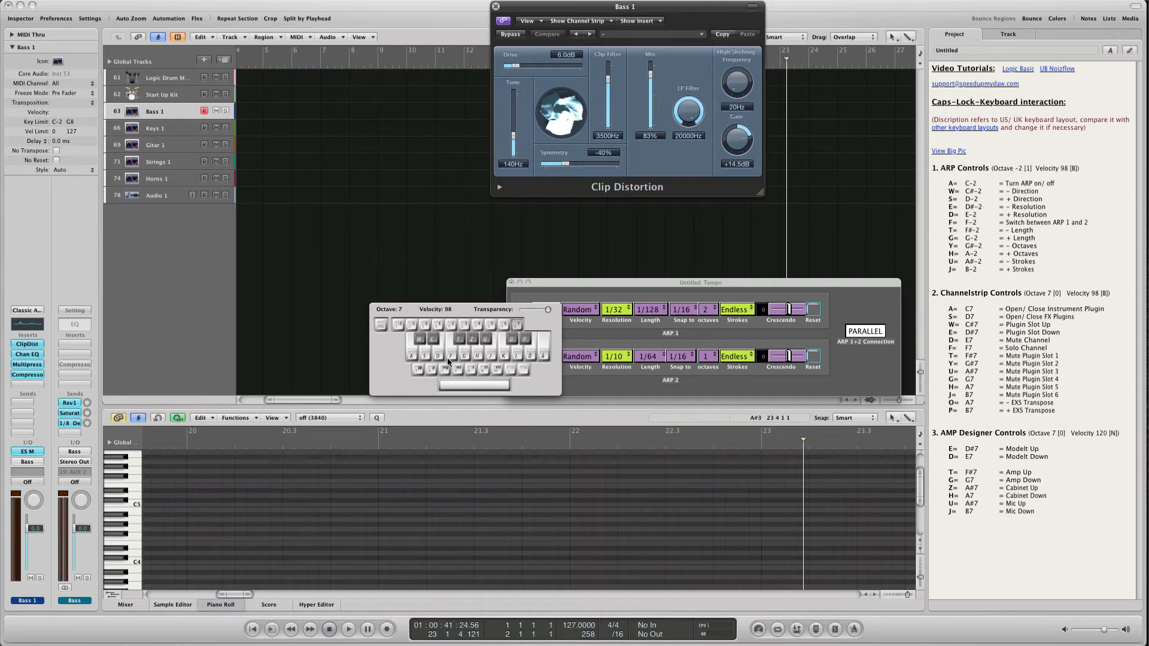
Step: Toggle solo and mute on the Bass 1 channel through the Caps Lock Keyboard
key("f")
key("f")
key("d")
key("d")
key("f")
Step: Bypass Bass 1's Clip Distortion, Channel EQ and Multipressor inserts, and reactivate all three
key("t")
key("z")
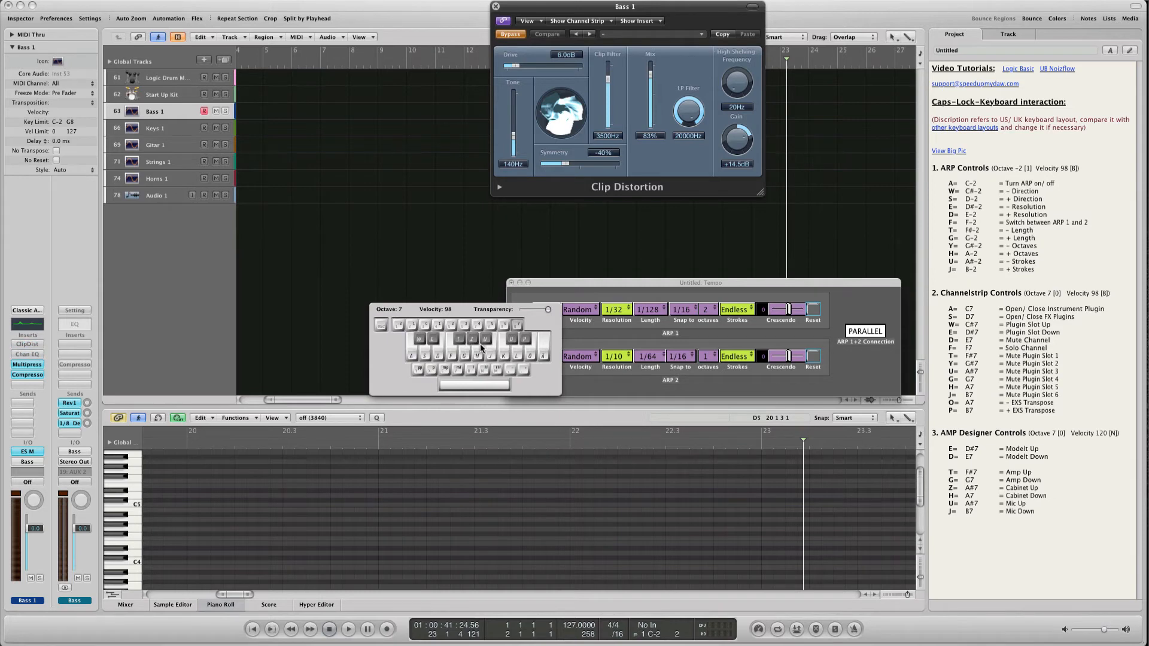
key("u")
key("t")
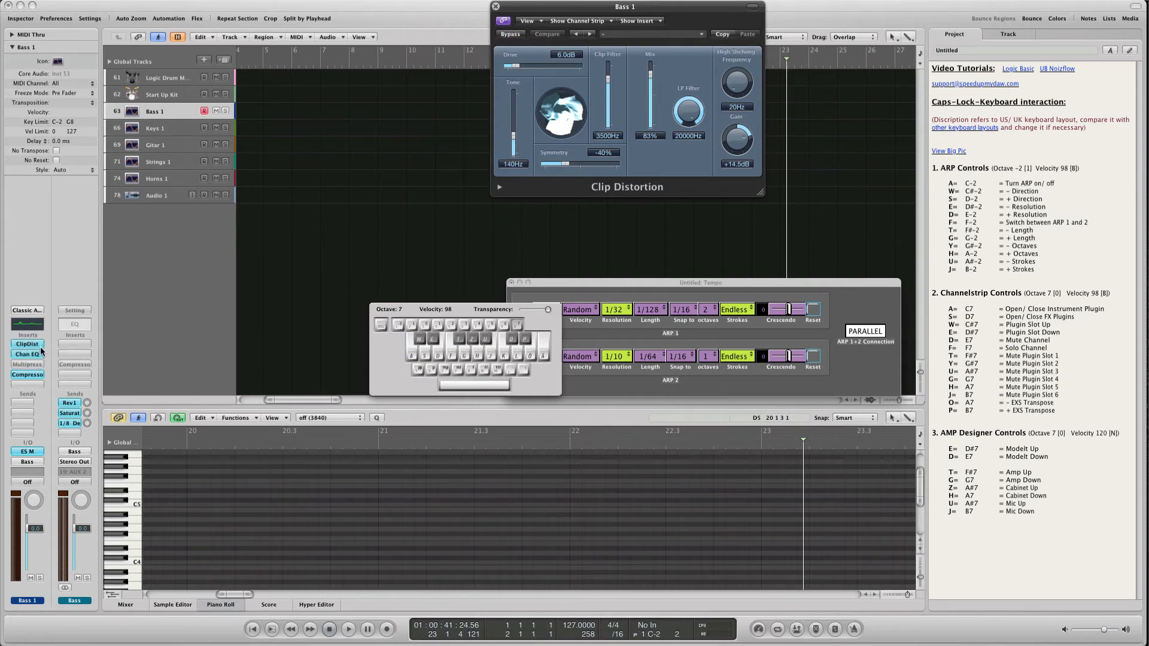
key("z")
key("u")
Step: Bypass Bass 1's first three inserts again, toggle the Compressor's bypass in slot 4, and reactivate every insert
key("t")
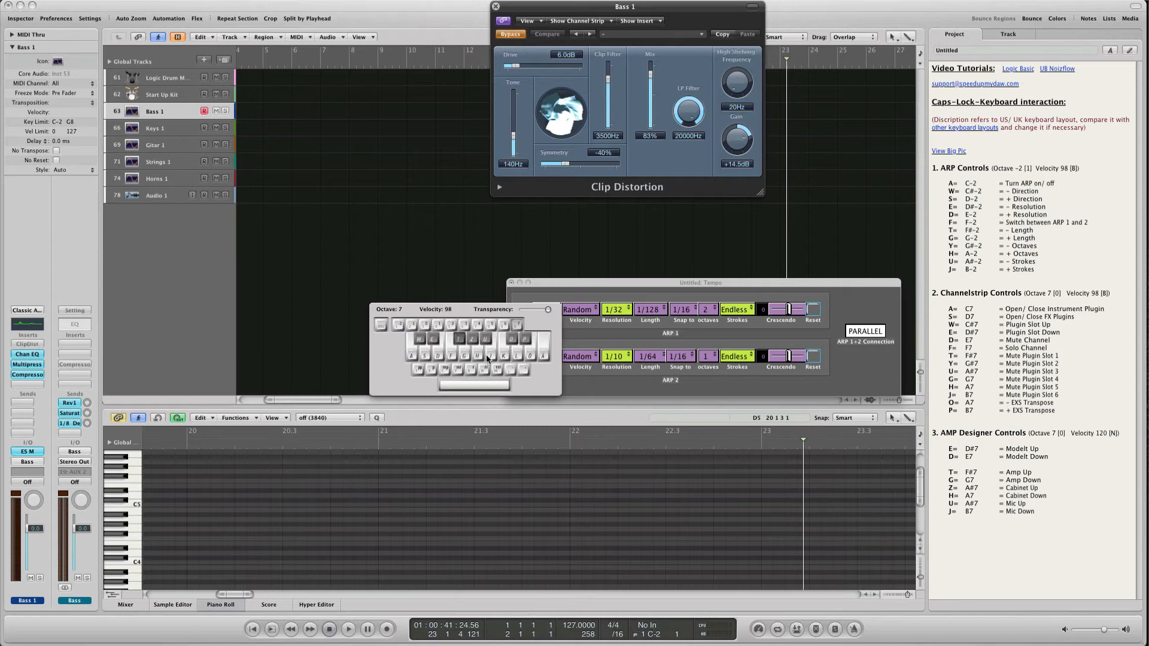
key("z")
key("u")
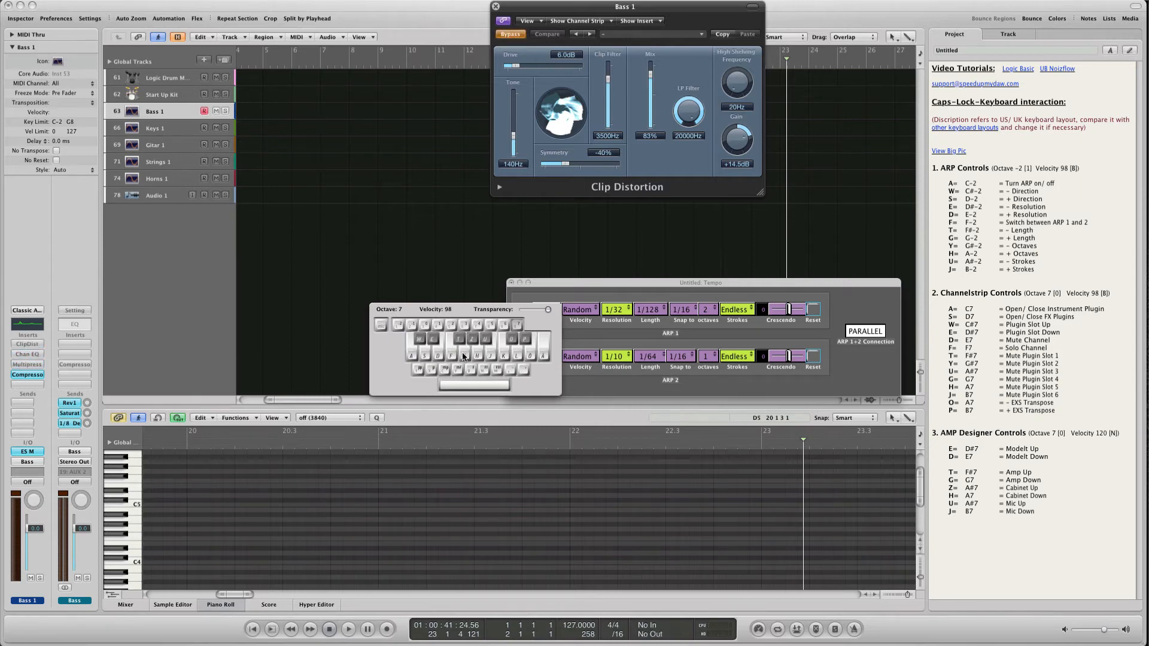
key("g")
key("g")
key("t")
key("z")
key("u")
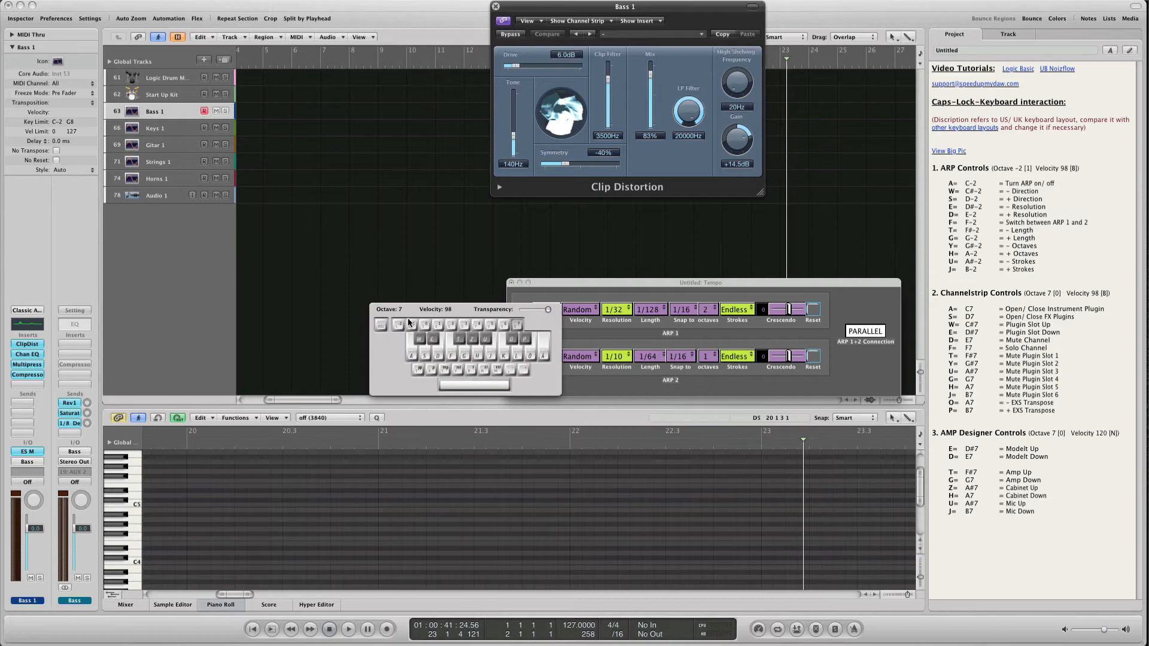
Step: Unload the sample instrument from the Start Up Kit track's EXS24 and open a new instrument in the EXS24 Instrument Editor
left_click(174, 97)
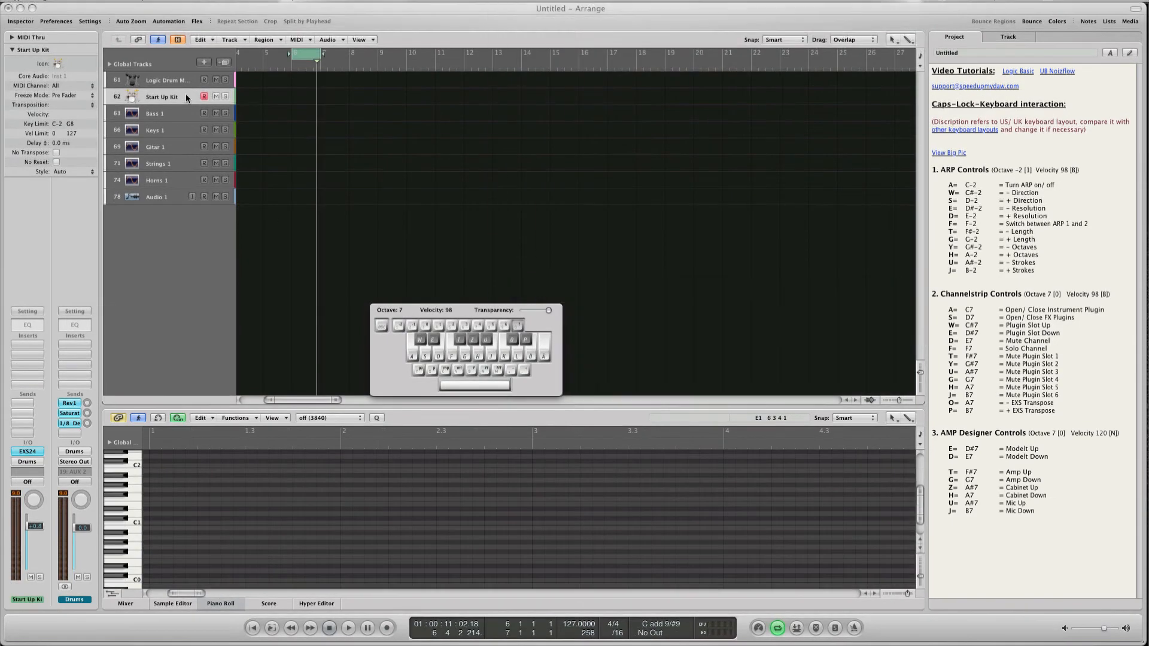
key("a")
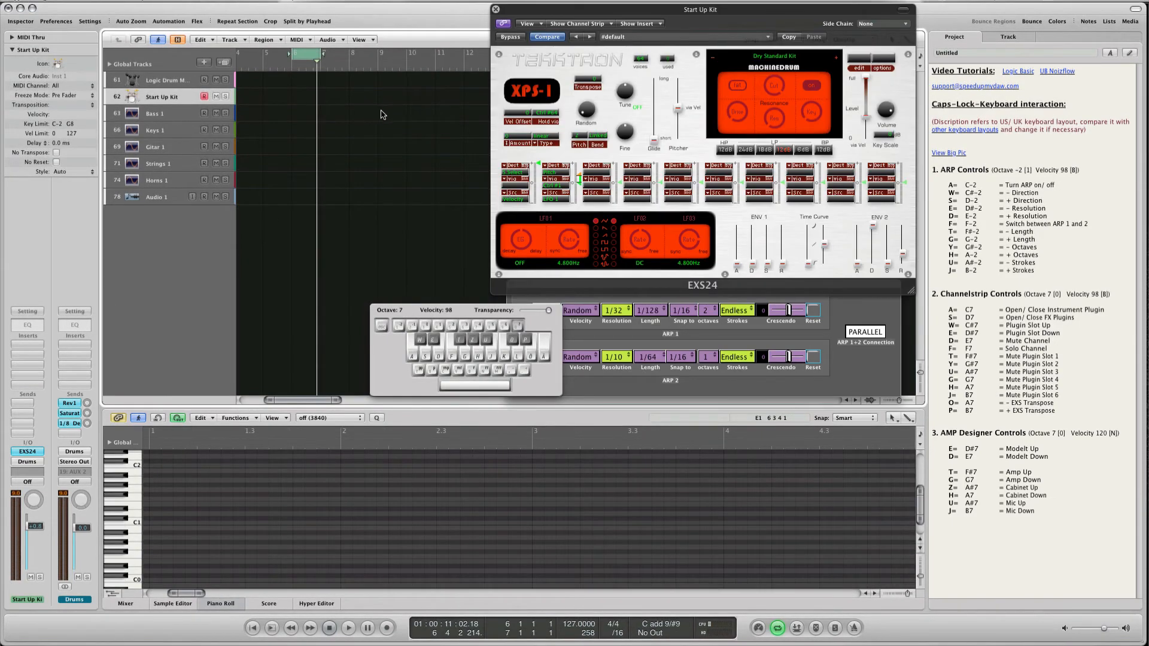
left_click(759, 58)
left_click(762, 72)
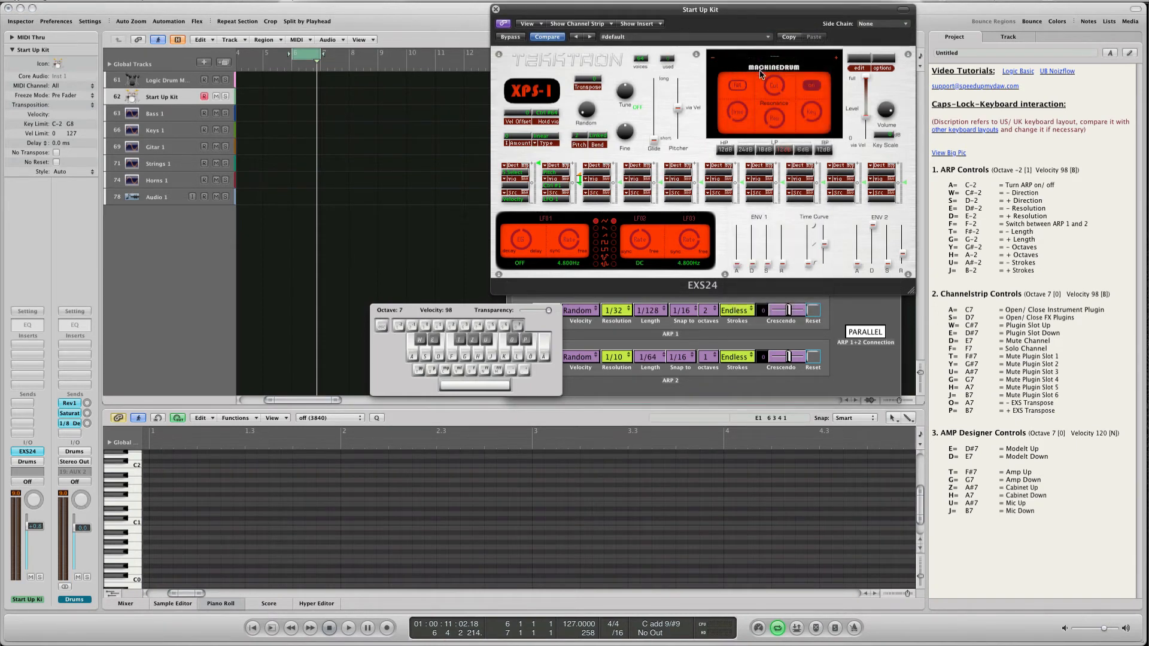
left_click(863, 60)
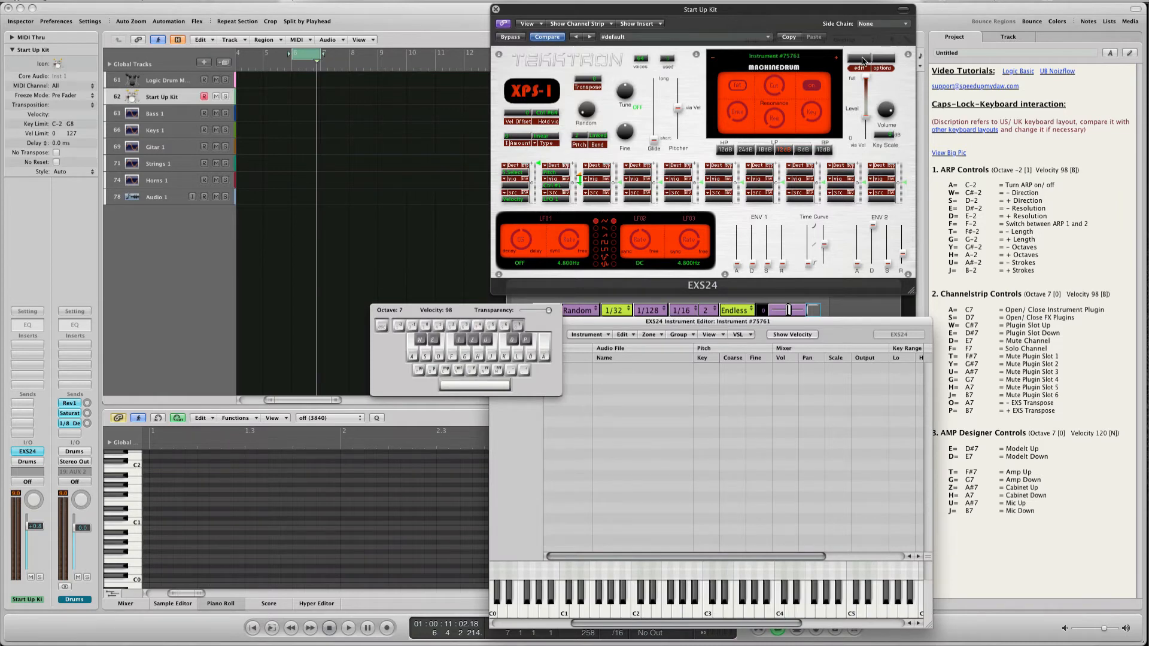
Step: Add all the samples from the Finder folder Bd mo to the editor as contiguous zones, one note wide, starting at C1
key("super+Tab")
key("super+a")
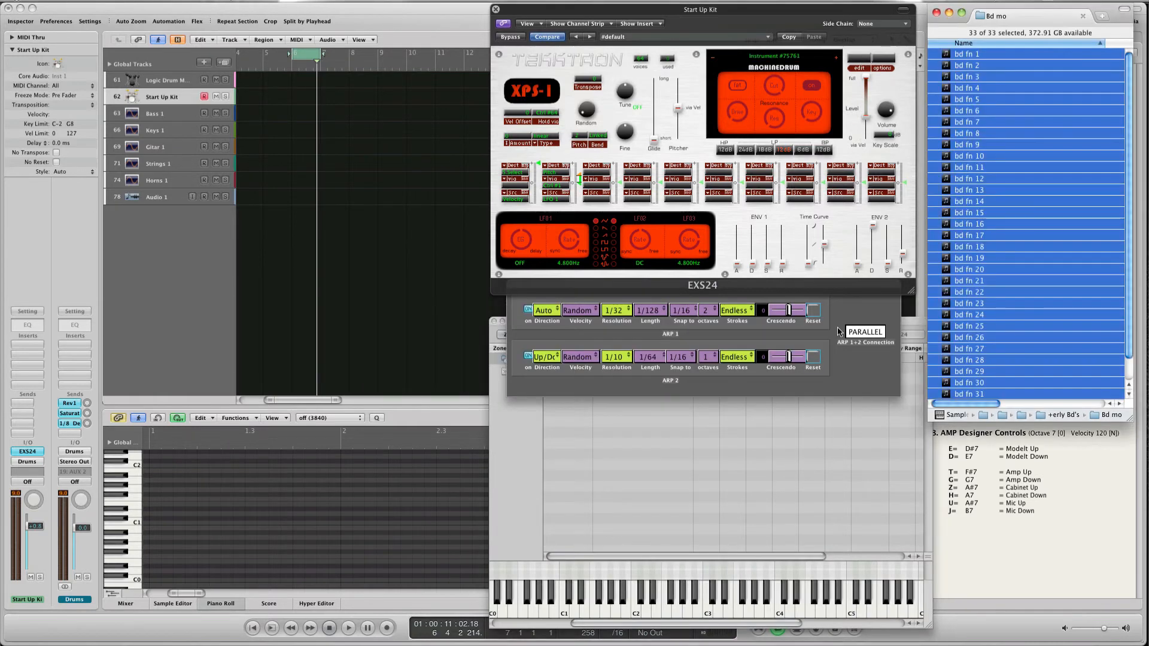
left_click(838, 429)
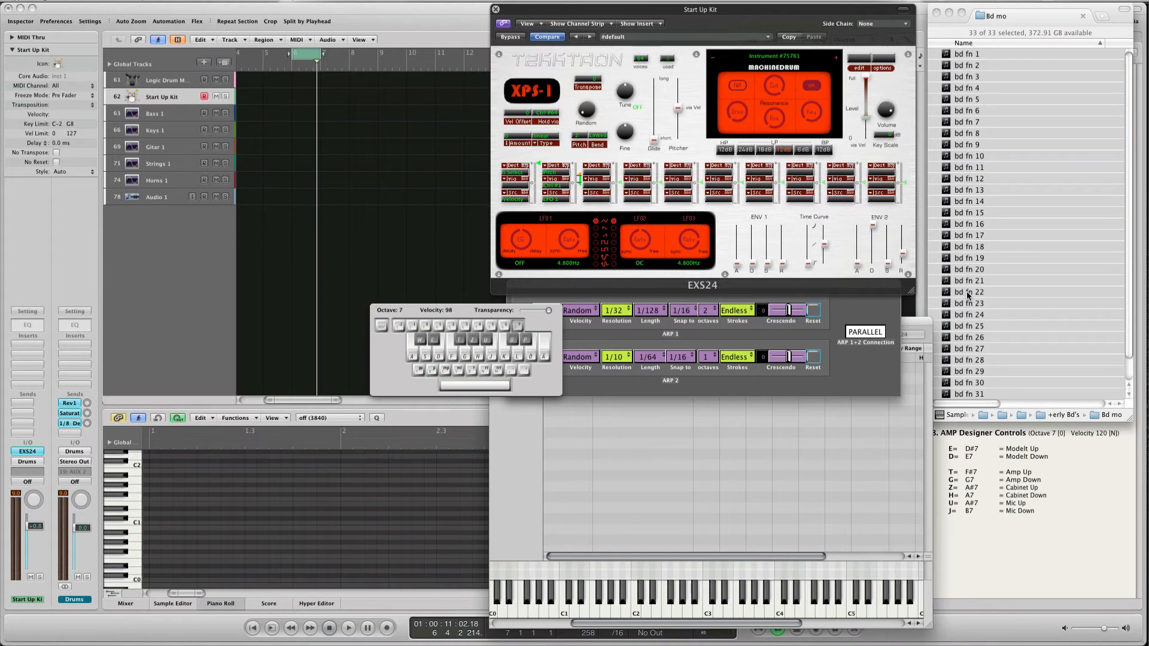
left_click_drag(967, 290, 796, 435)
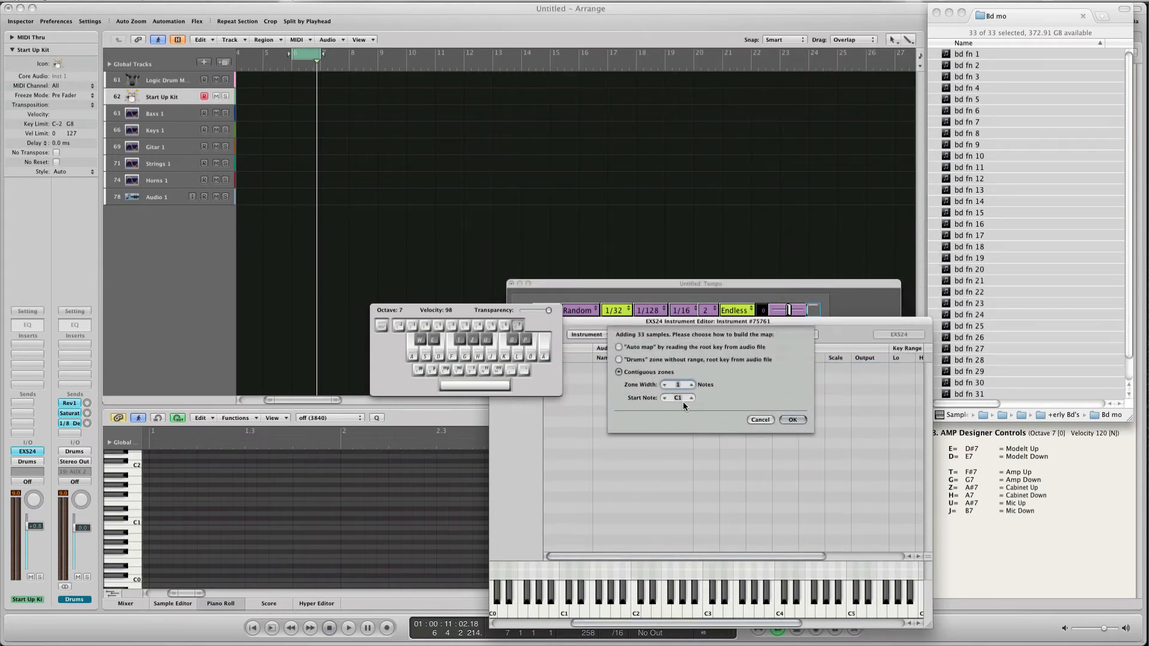
left_click(792, 419)
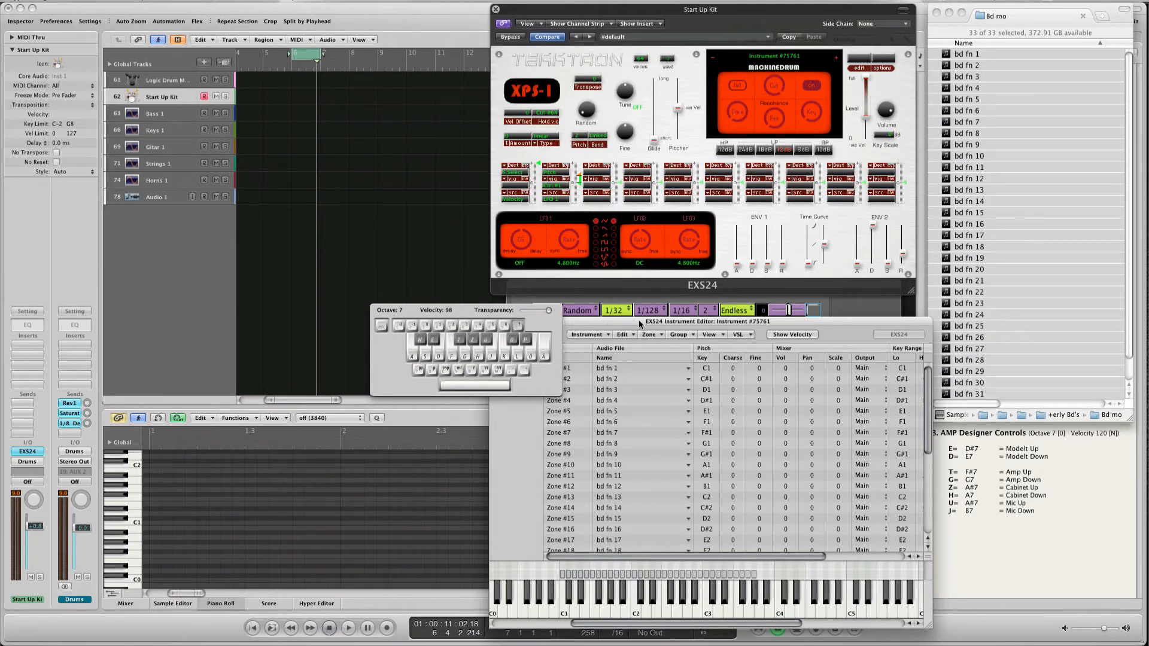
Step: Create a one-bar region at bar 6 on the Start Up Kit track and draw a C1 note on each of its four beats
left_click_drag(646, 324, 661, 316)
left_click_drag(557, 321, 462, 280)
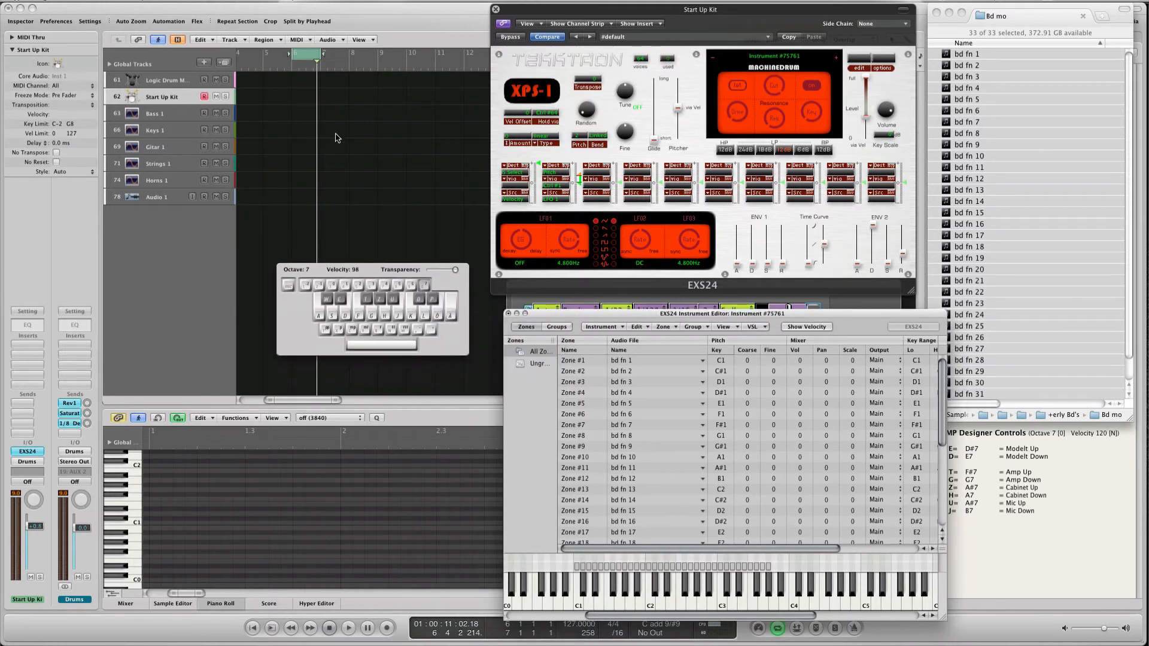
left_click(306, 100)
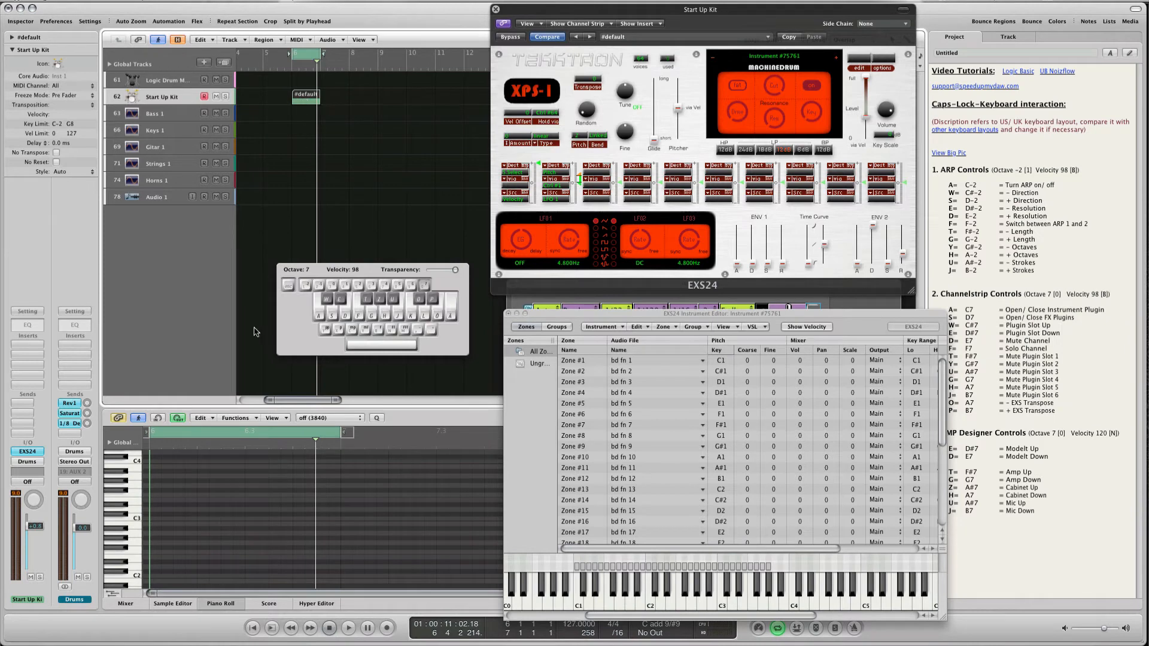
scroll(186, 541, "down", 4)
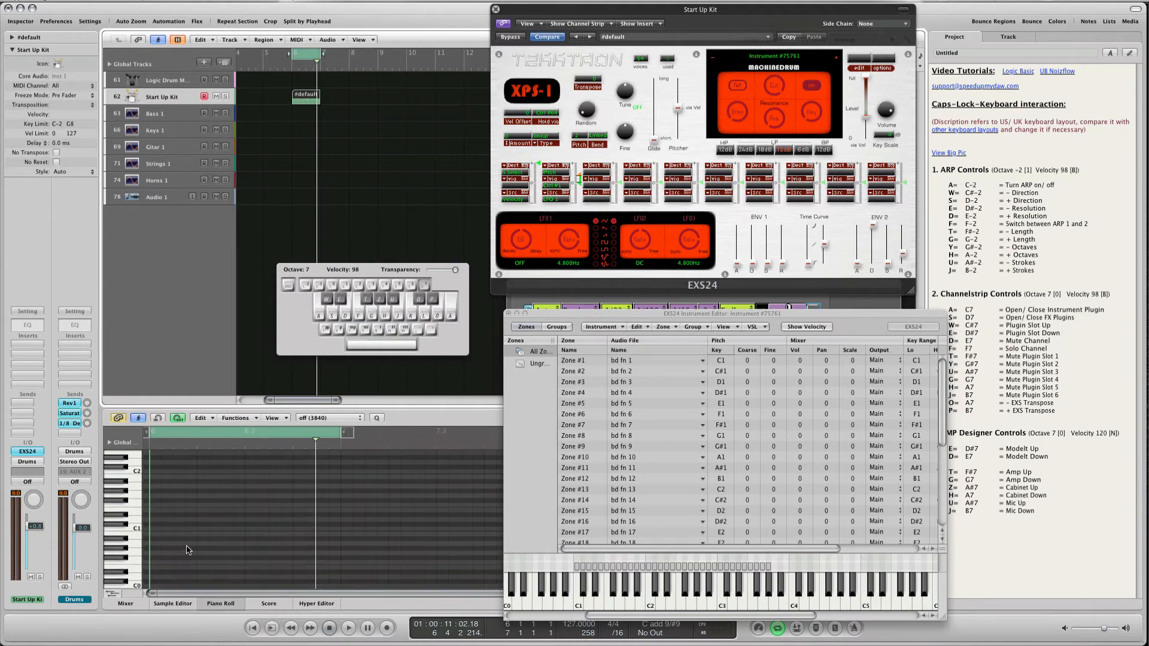
left_click(155, 529)
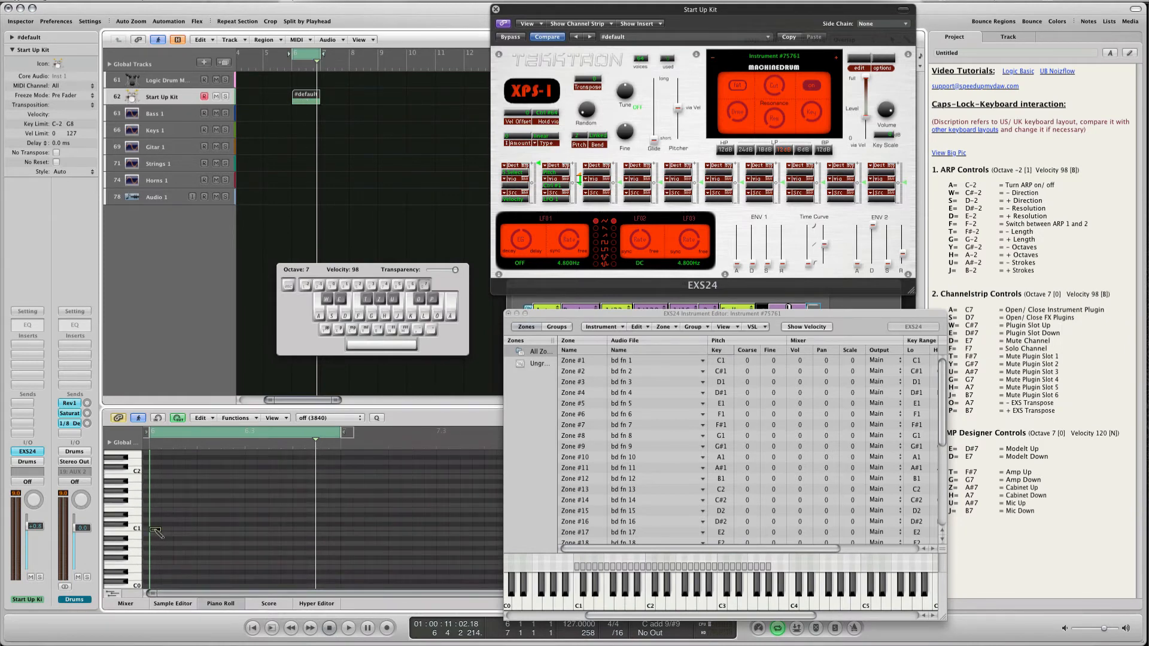
left_click(200, 529)
left_click(251, 530)
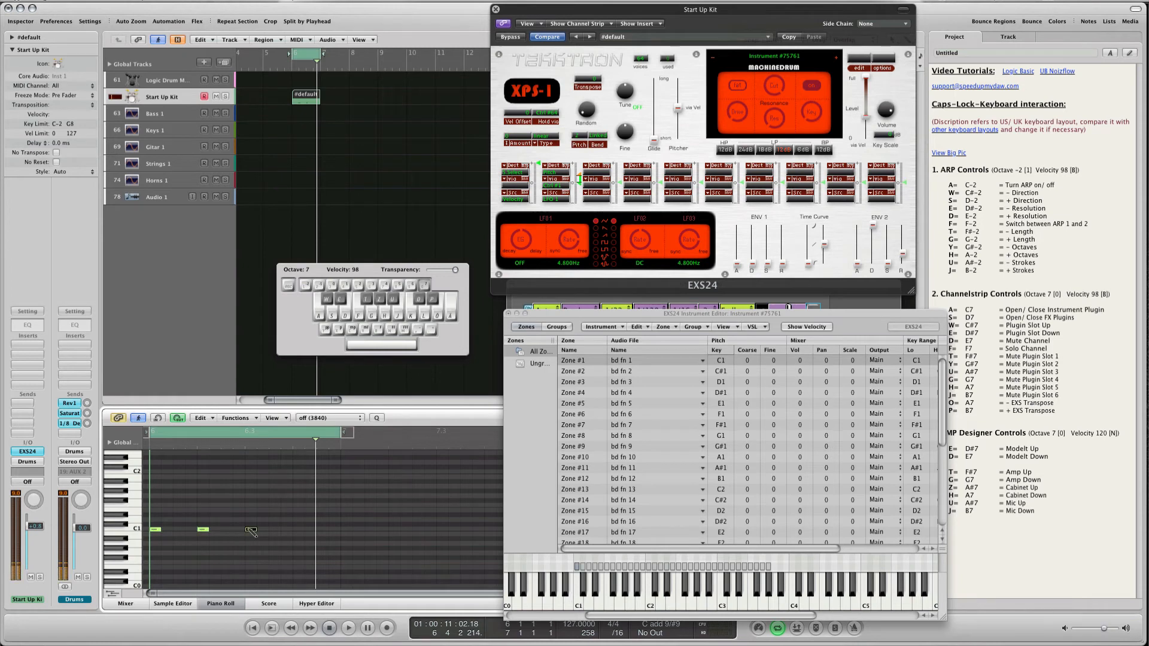
left_click(298, 530)
Step: Play the looped region and transpose the EXS24 upward through the bass drum samples, moving the Caps Lock Keyboard slightly aside
key("space")
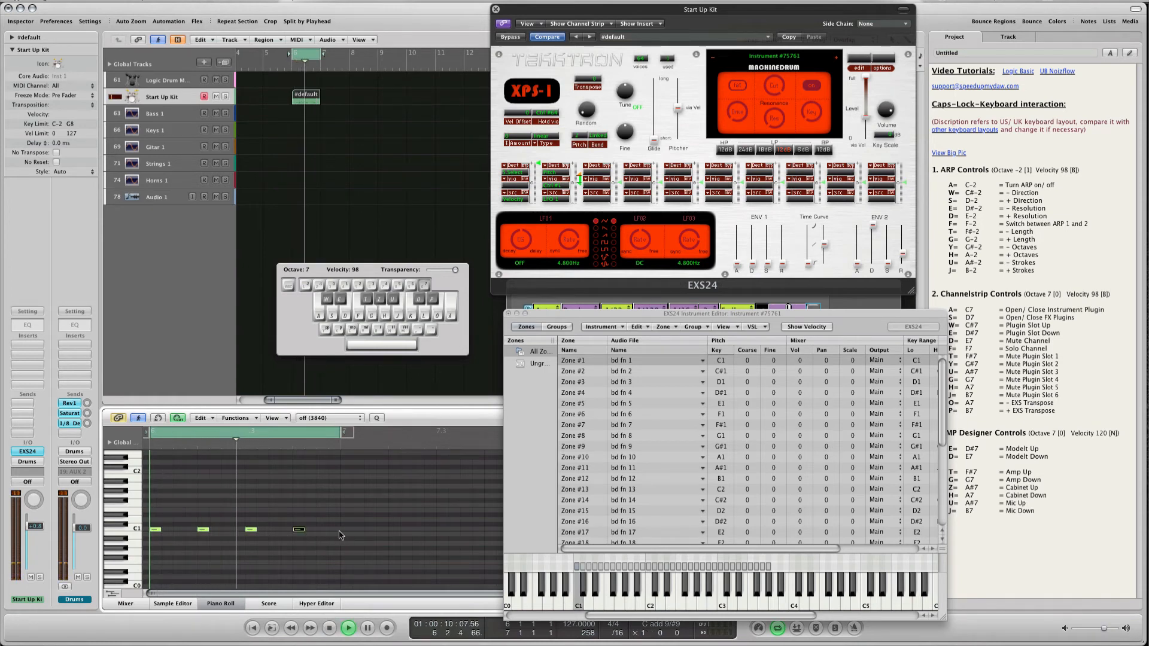
left_click(885, 113)
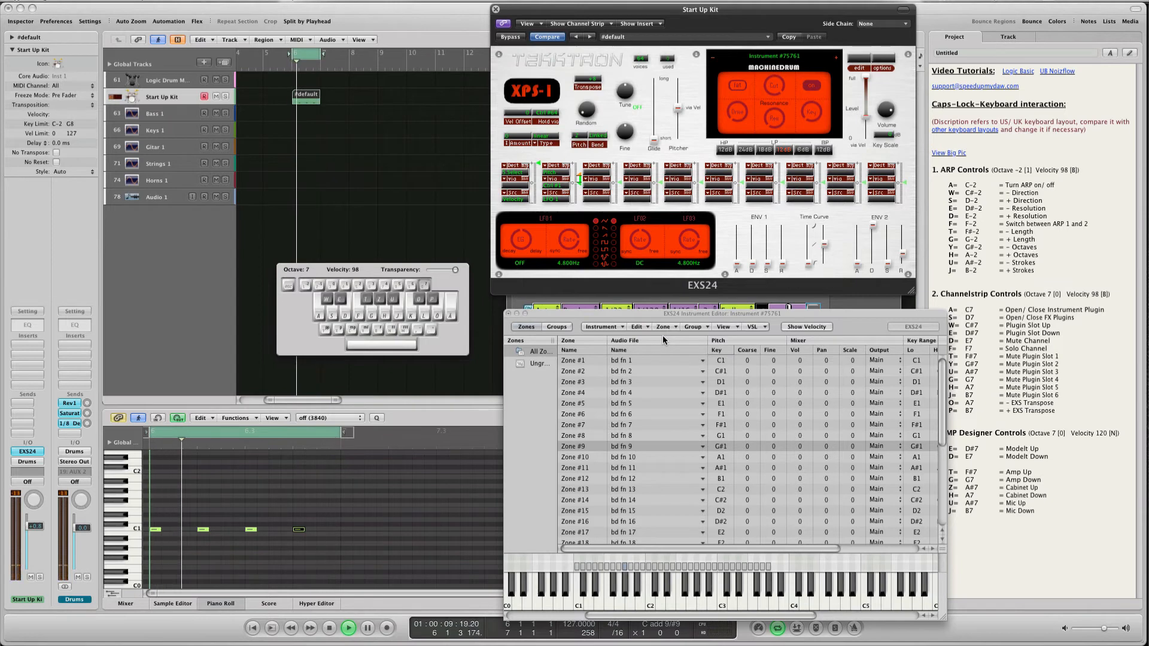
left_click_drag(447, 286, 457, 285)
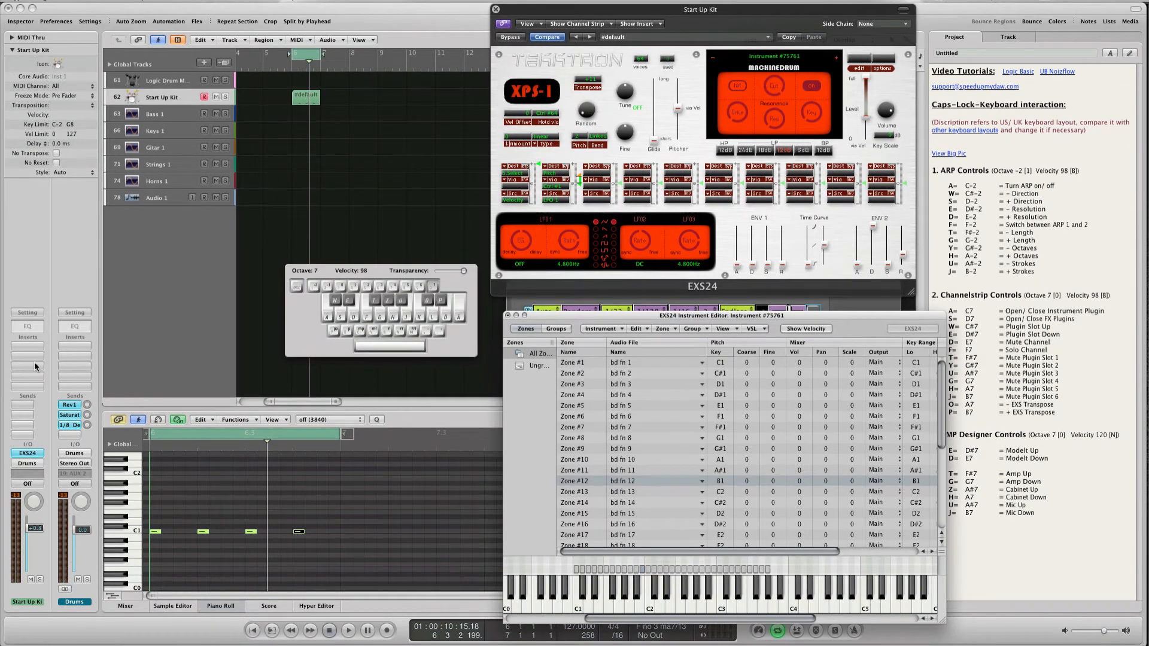
Step: Insert Amp Designer in the Start Up Kit channel's first insert slot, open it, and arrange its window and the Caps Lock Keyboard
left_click(33, 347)
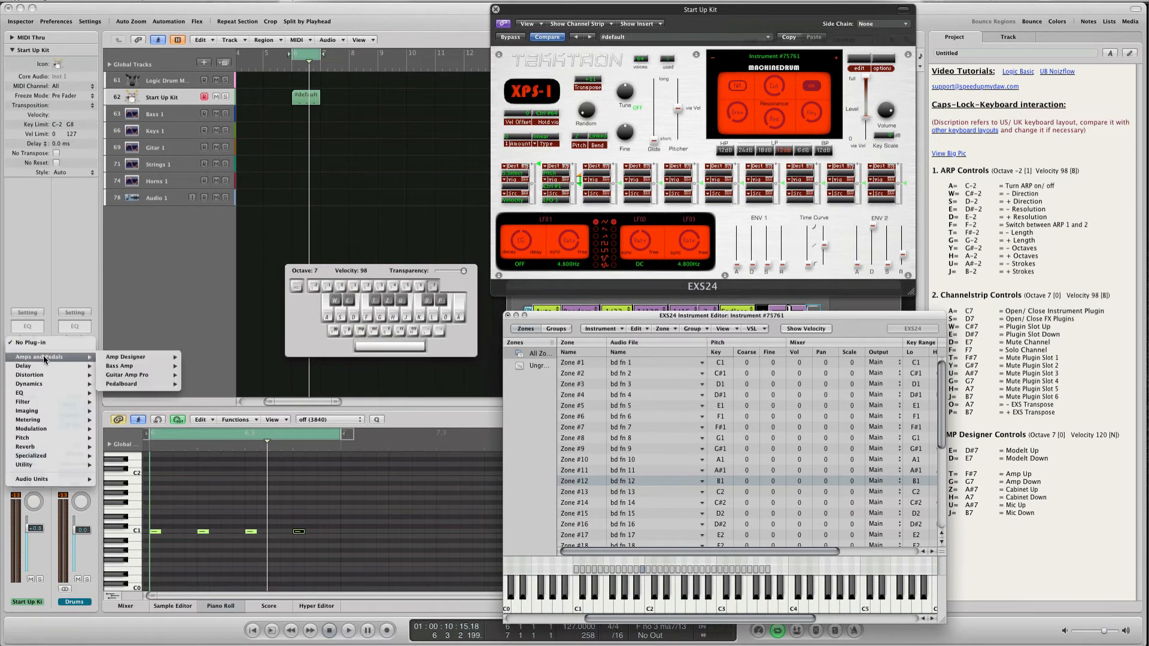
left_click(204, 362)
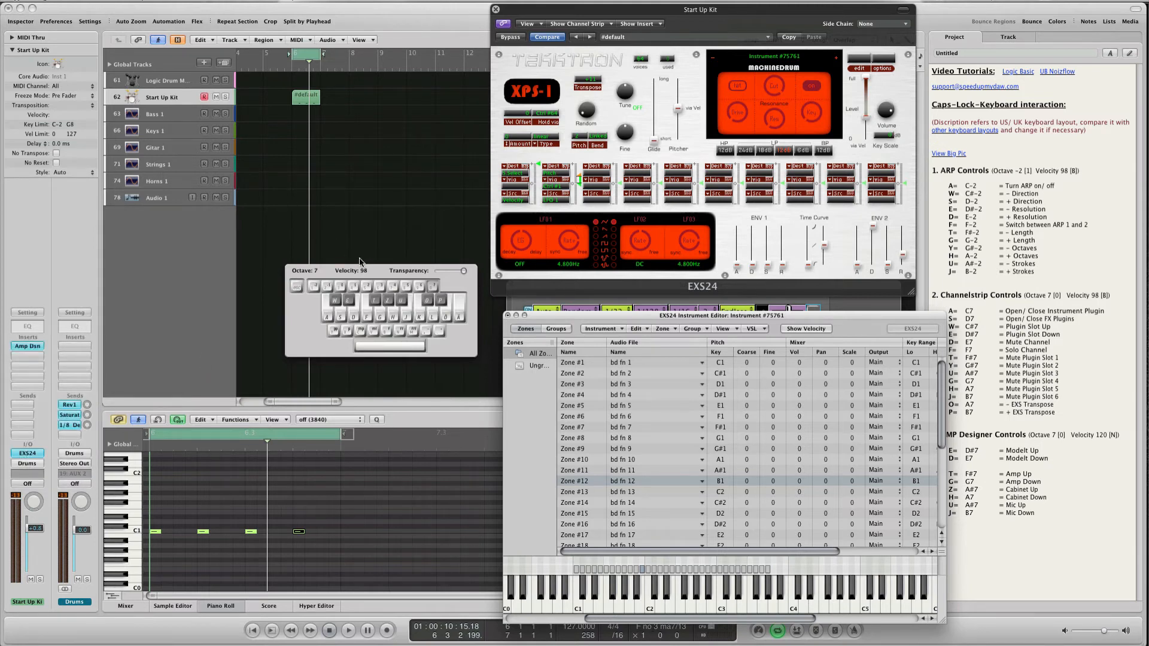
key("e")
left_click_drag(364, 271, 758, 323)
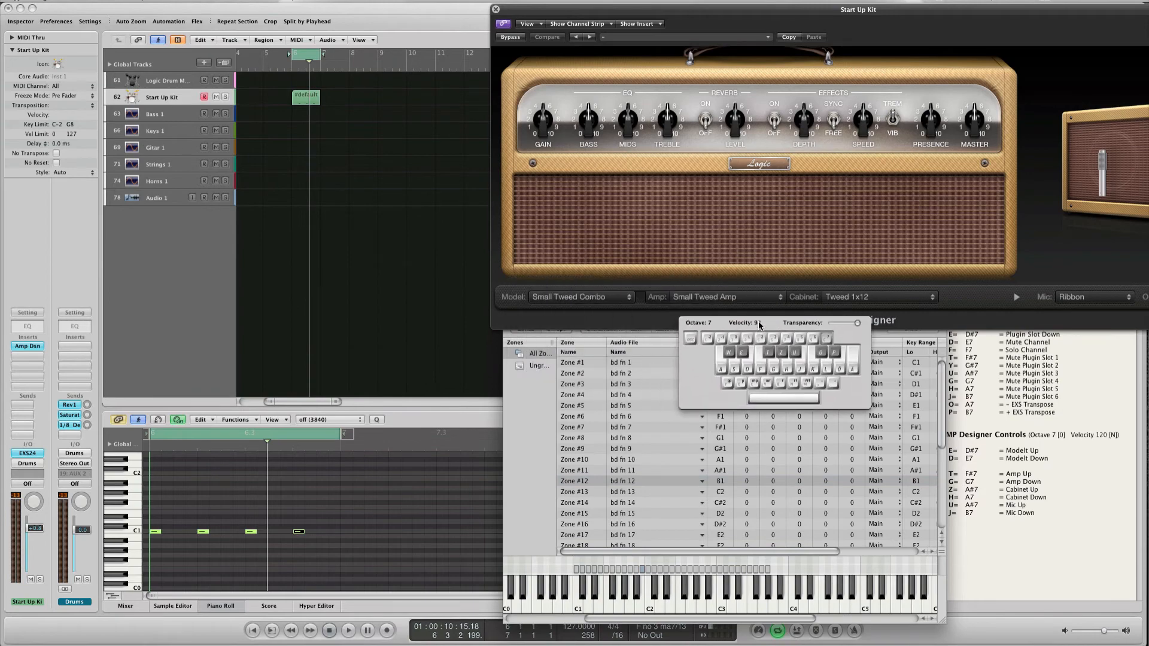
left_click_drag(972, 16, 661, 15)
Step: Set the Caps Lock Keyboard's velocity to 120, place the keyboard below the Amp Designer window, and play the loop
mouse_move(733, 225)
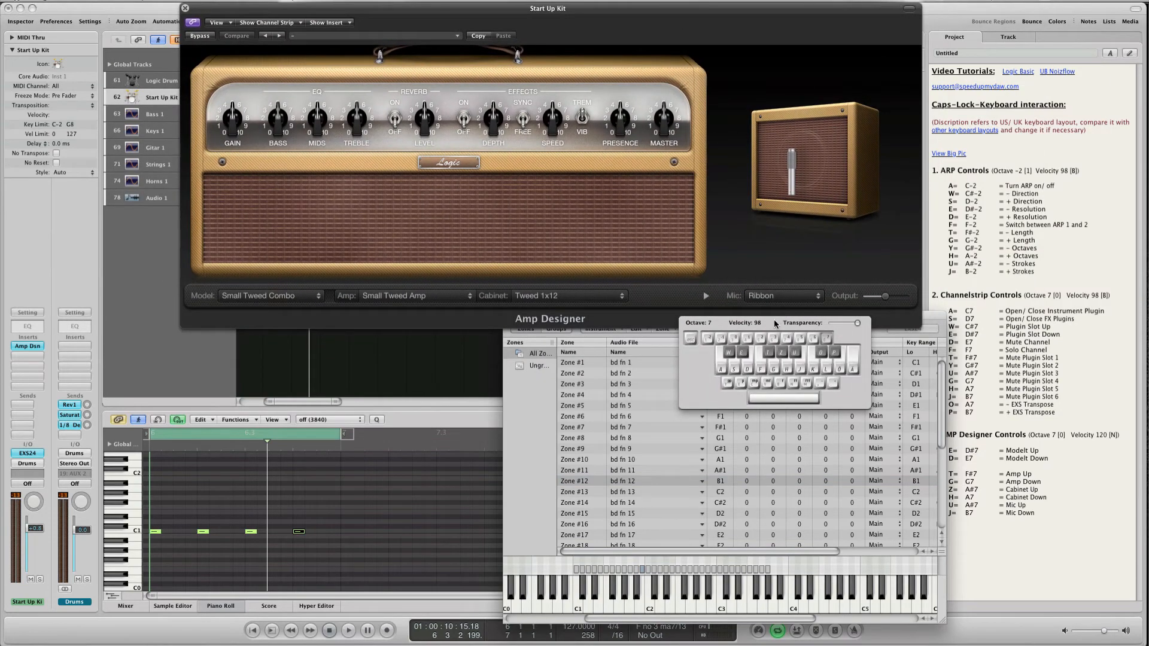
left_click_drag(774, 324, 1119, 450)
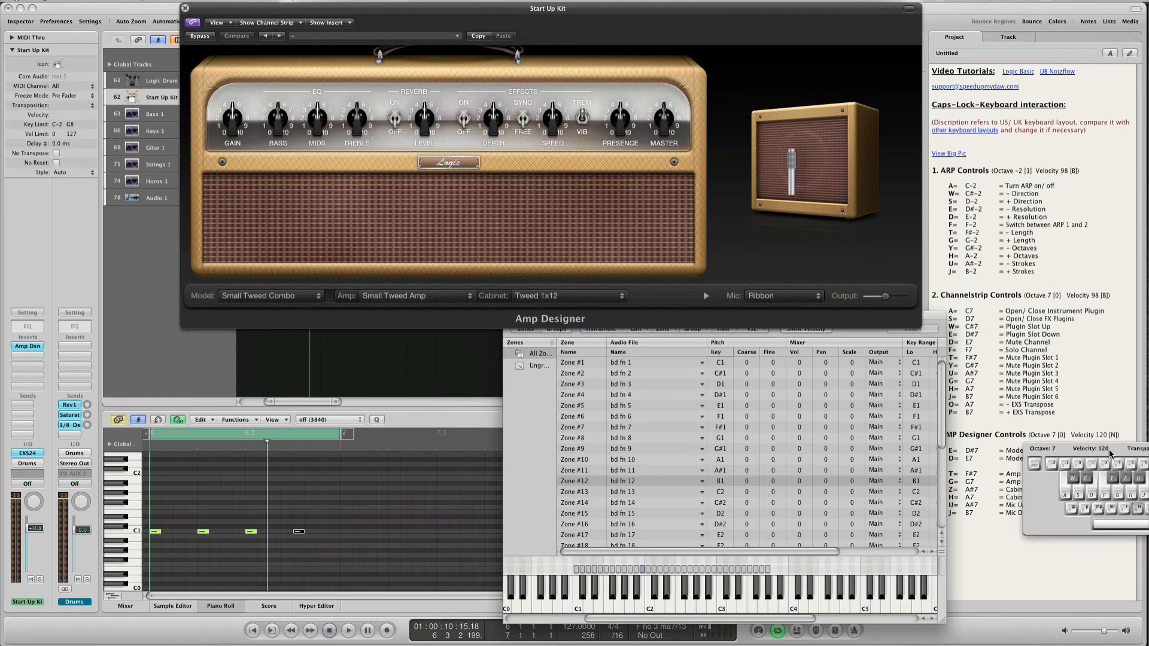
left_click_drag(1110, 453, 407, 386)
key("space")
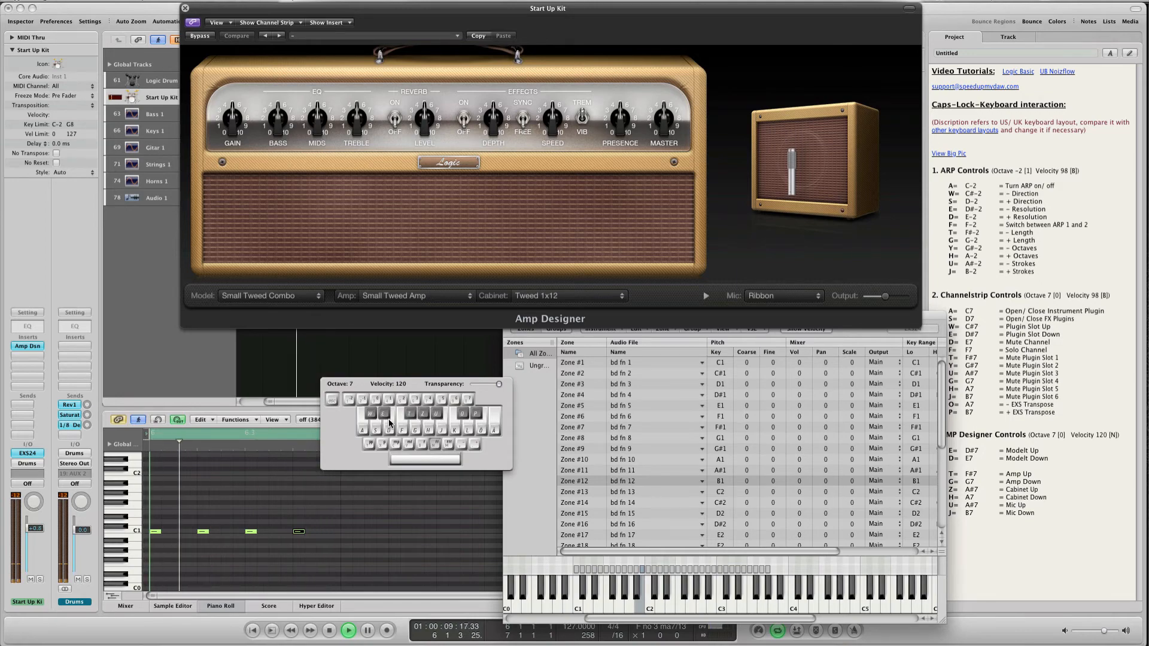
Step: Step up through Amp Designer's models to Pawnshop Combo through the Caps Lock Keyboard, and switch the cabinet to Direct
key("e")
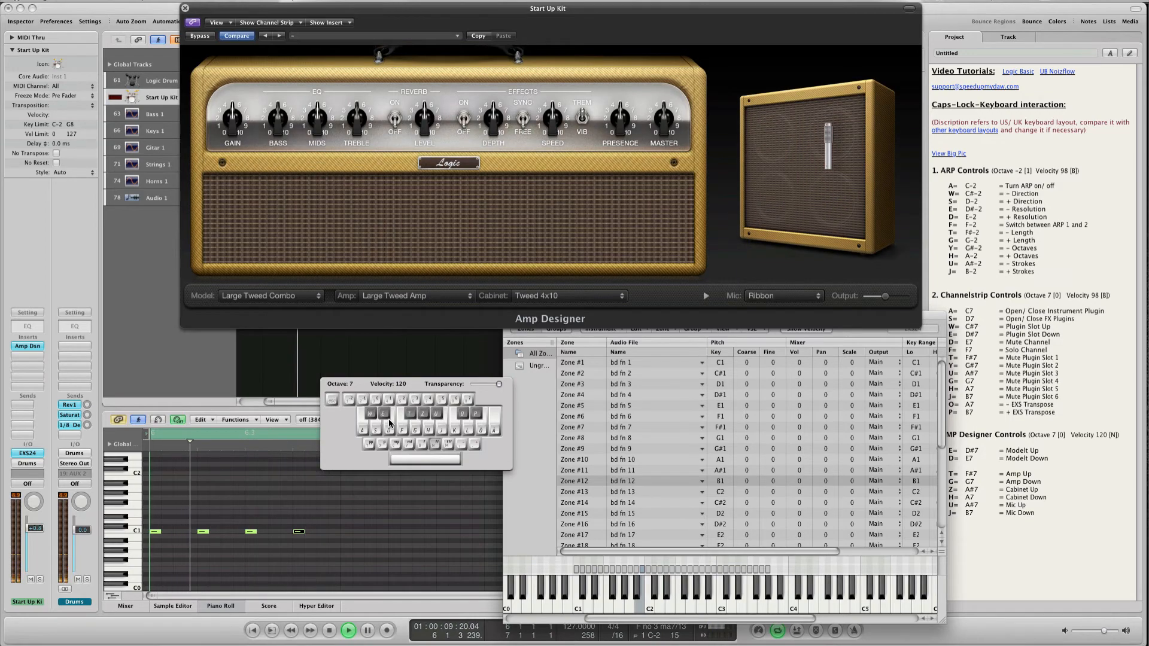
key("e")
key("e")
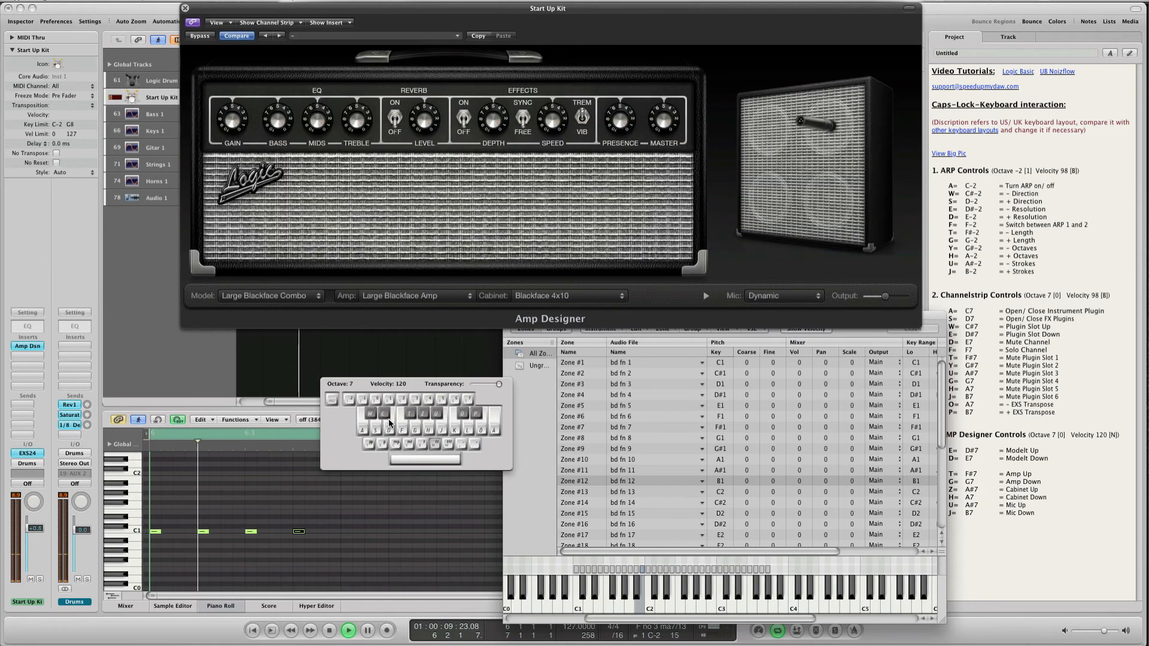
key("e")
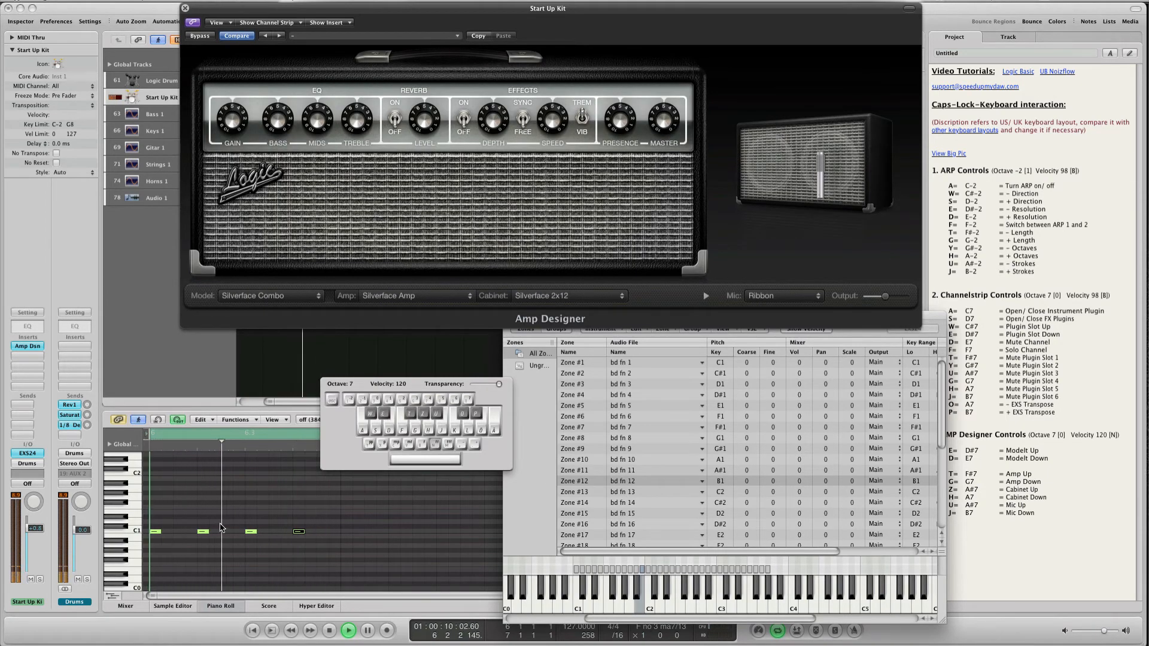
key("e")
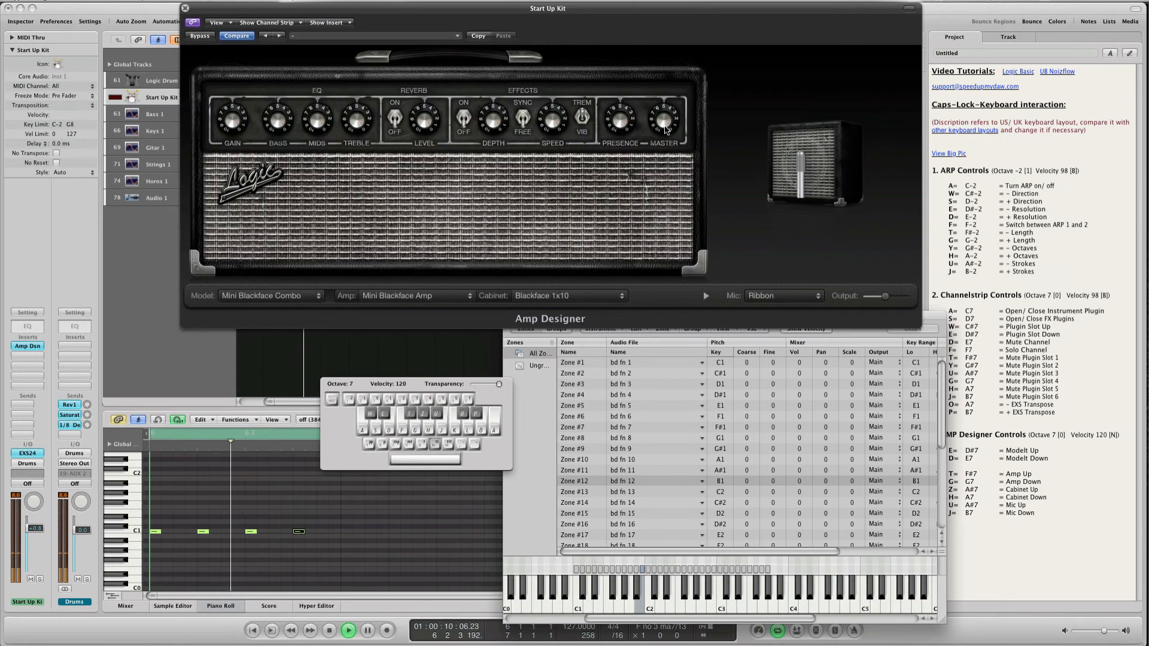
key("e")
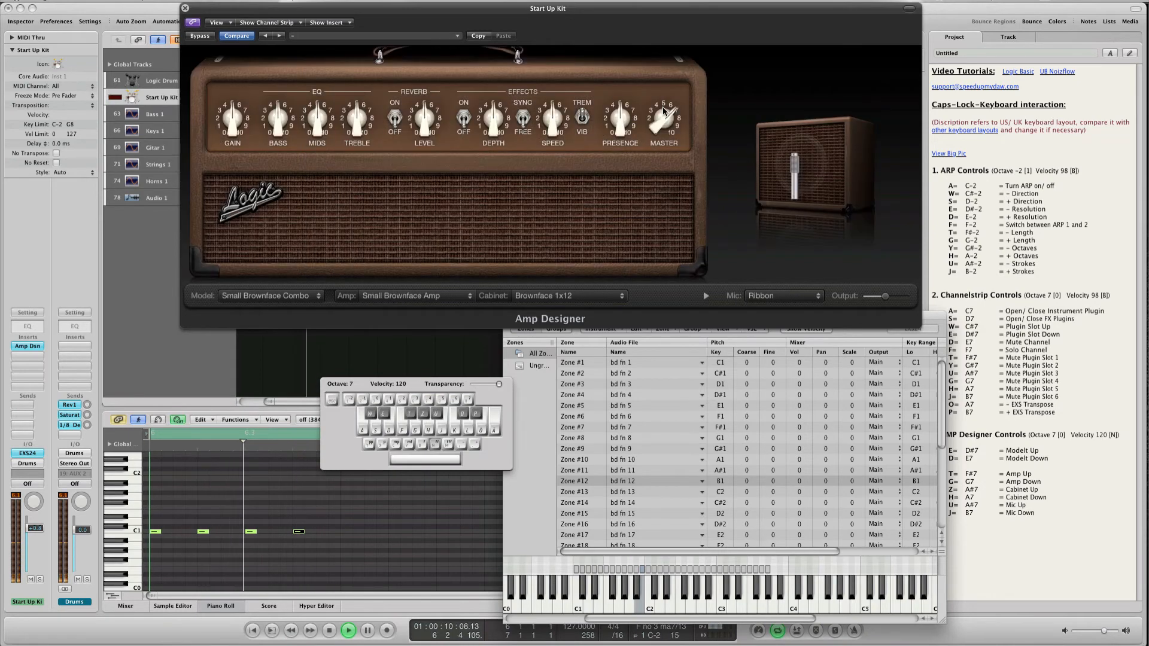
key("e")
key("e")
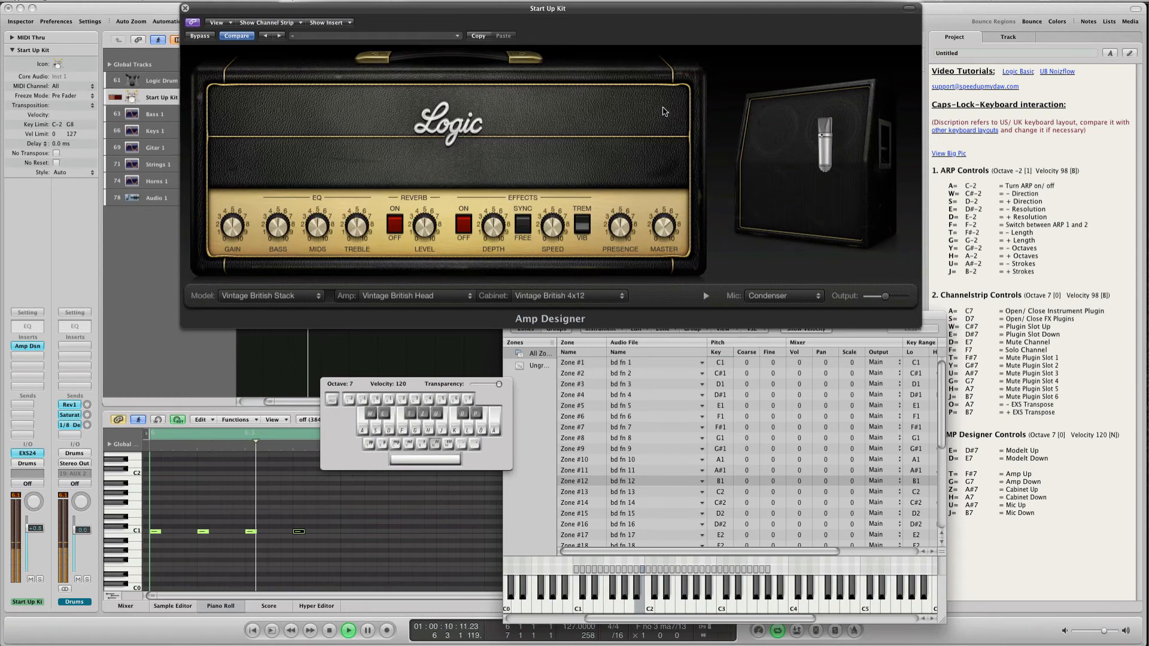
key("e")
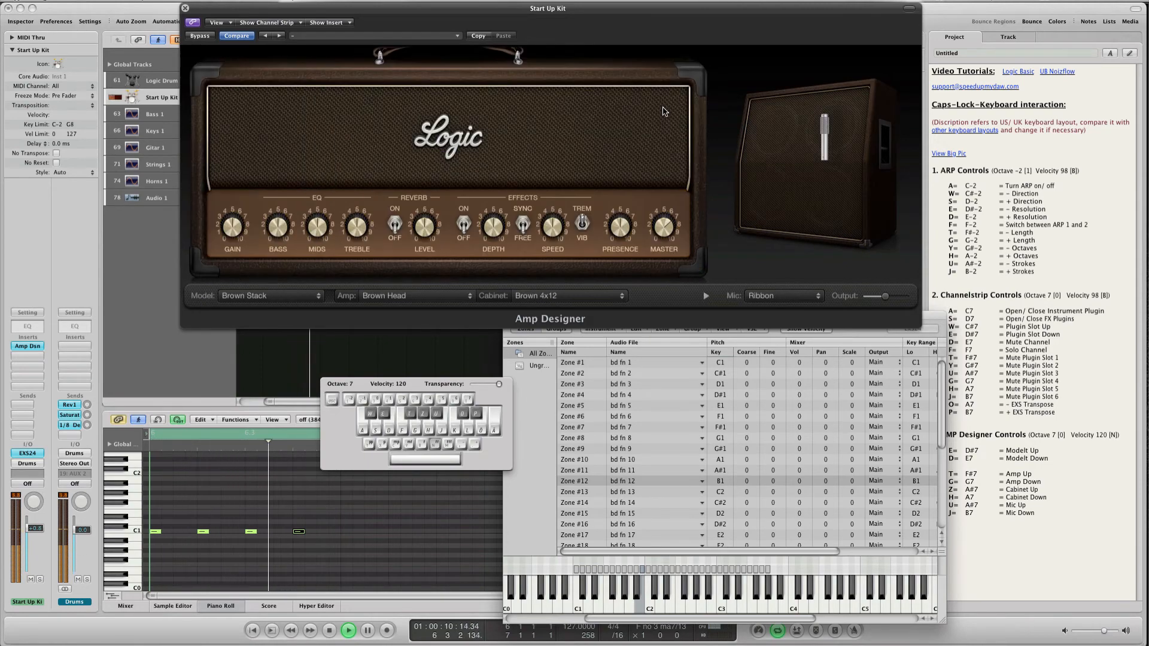
key("e")
key("e")
key("e")
key("e")
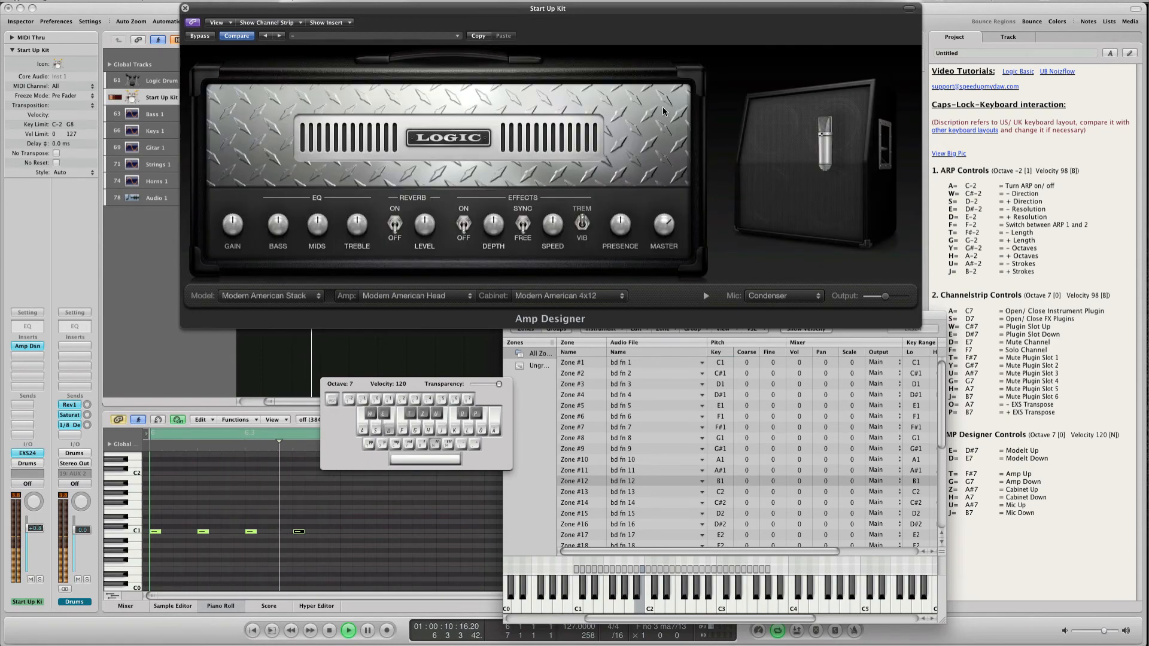
key("e")
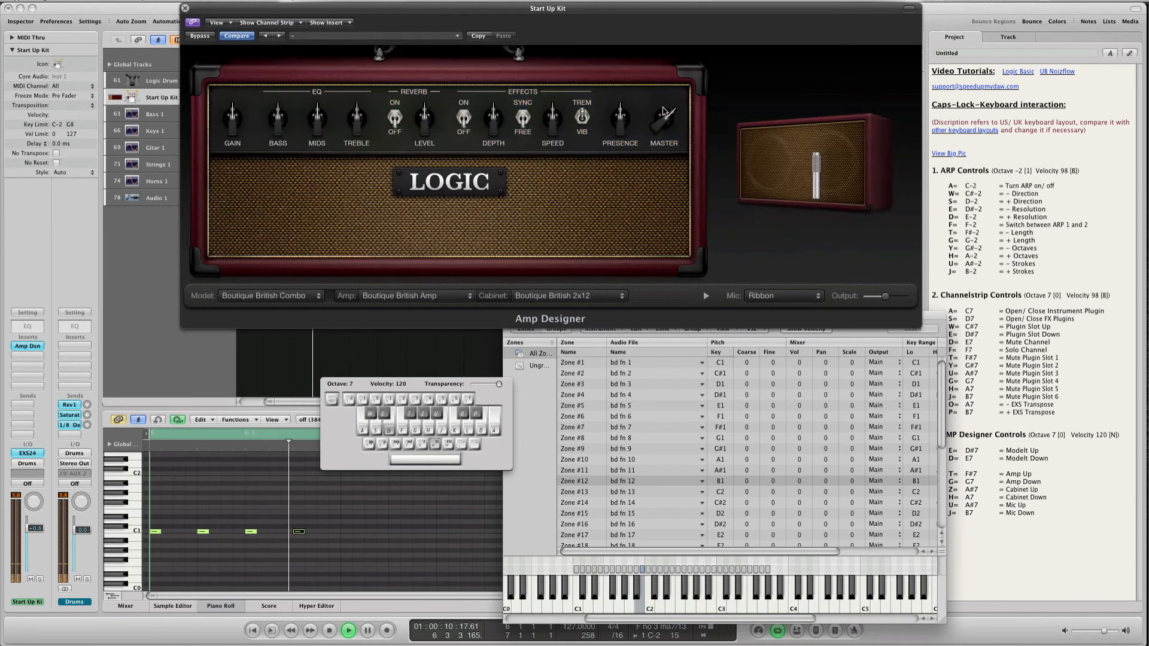
key("e")
key("e")
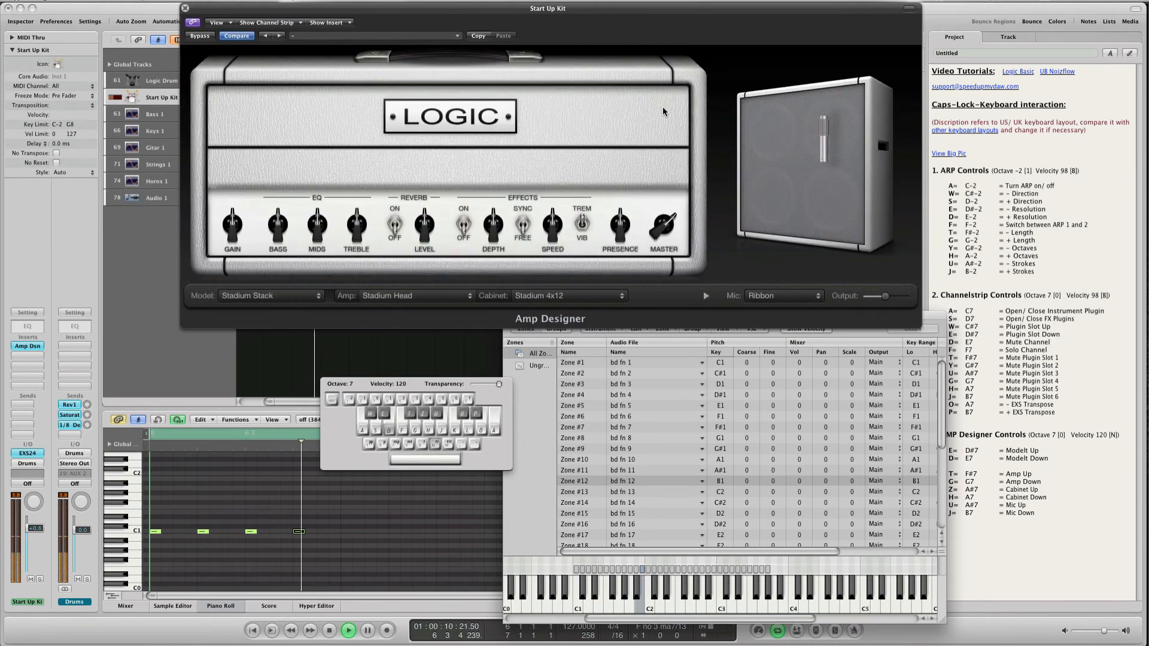
key("e")
key("e")
key("e")
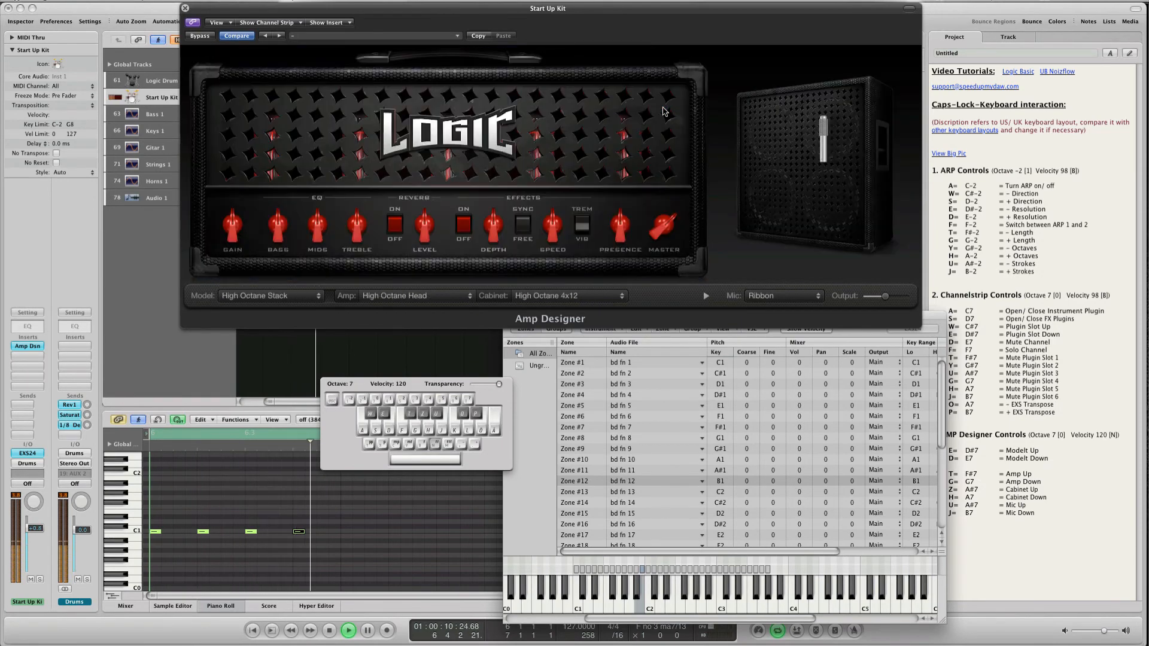
key("e")
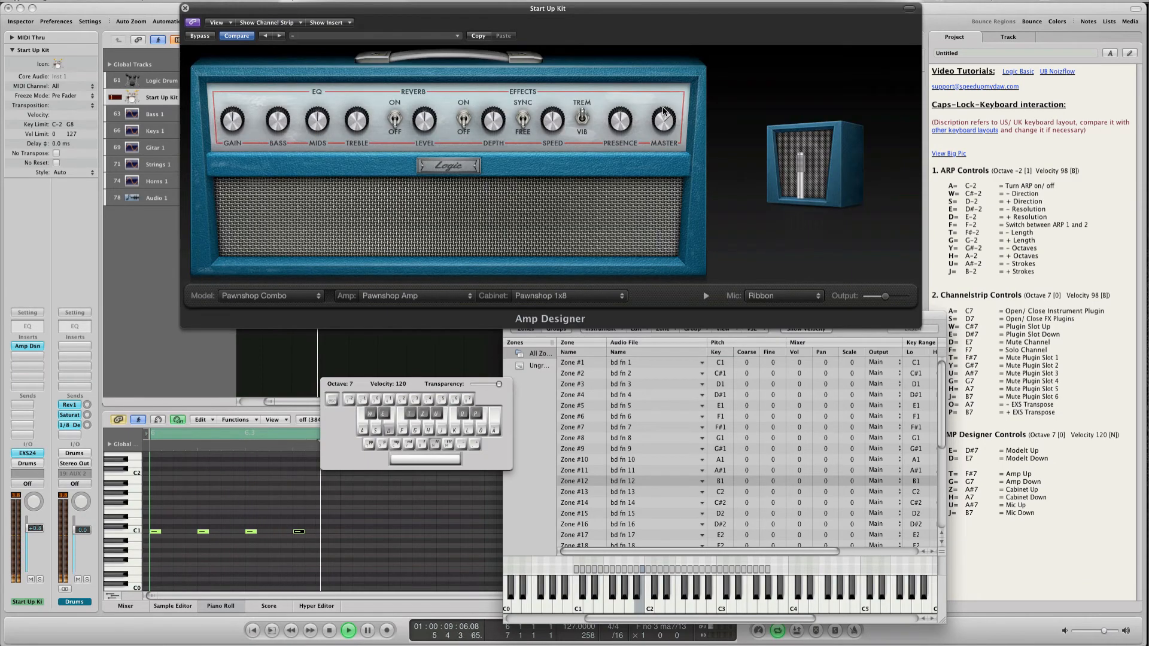
key("z")
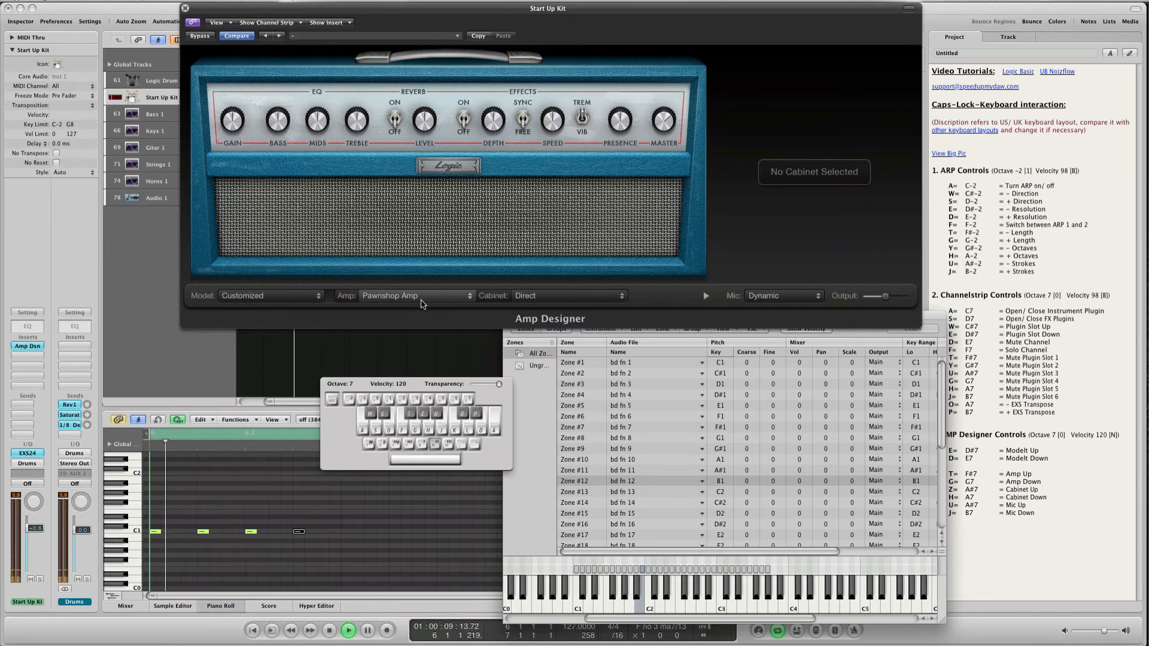
Step: Step up through Amp Designer's amps from Pawnshop Amp to Studio Amp through the Caps Lock Keyboard, keeping the Direct cabinet
key("t")
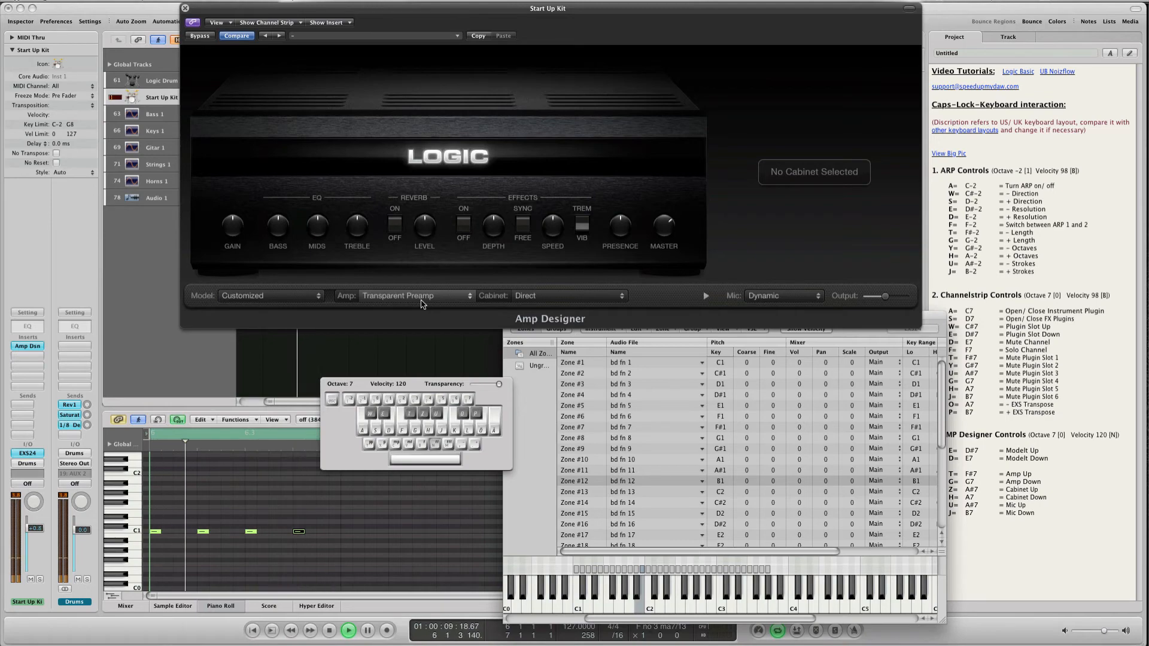
key("t")
key("t")
key("t")
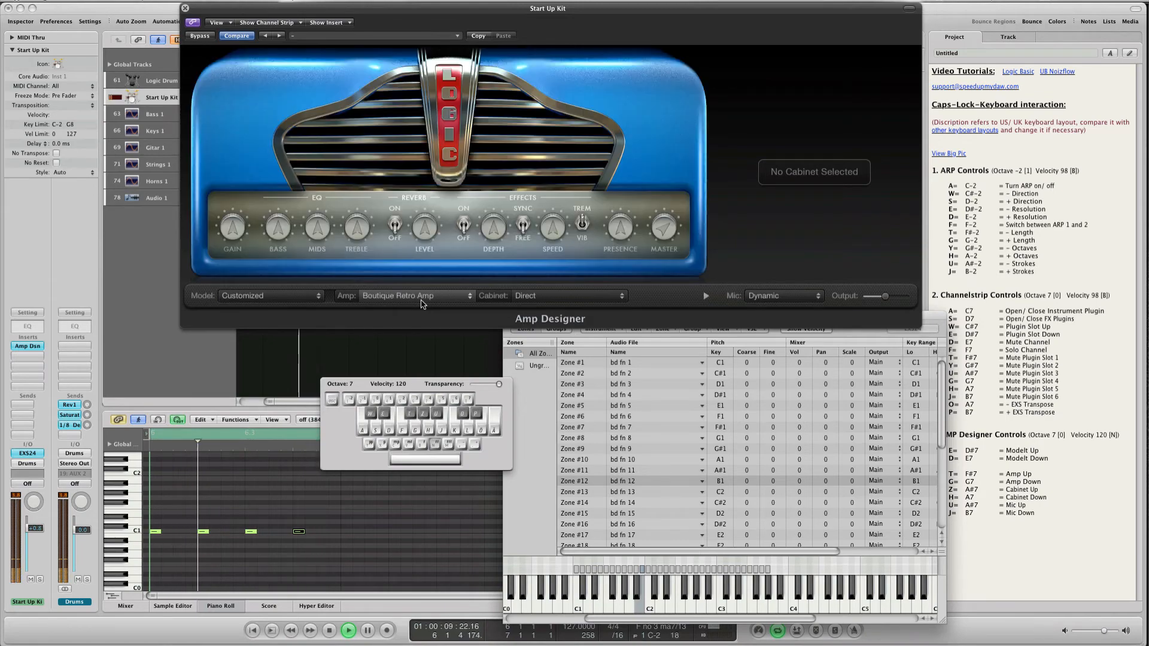
key("t")
key("t")
key("t")
key("t")
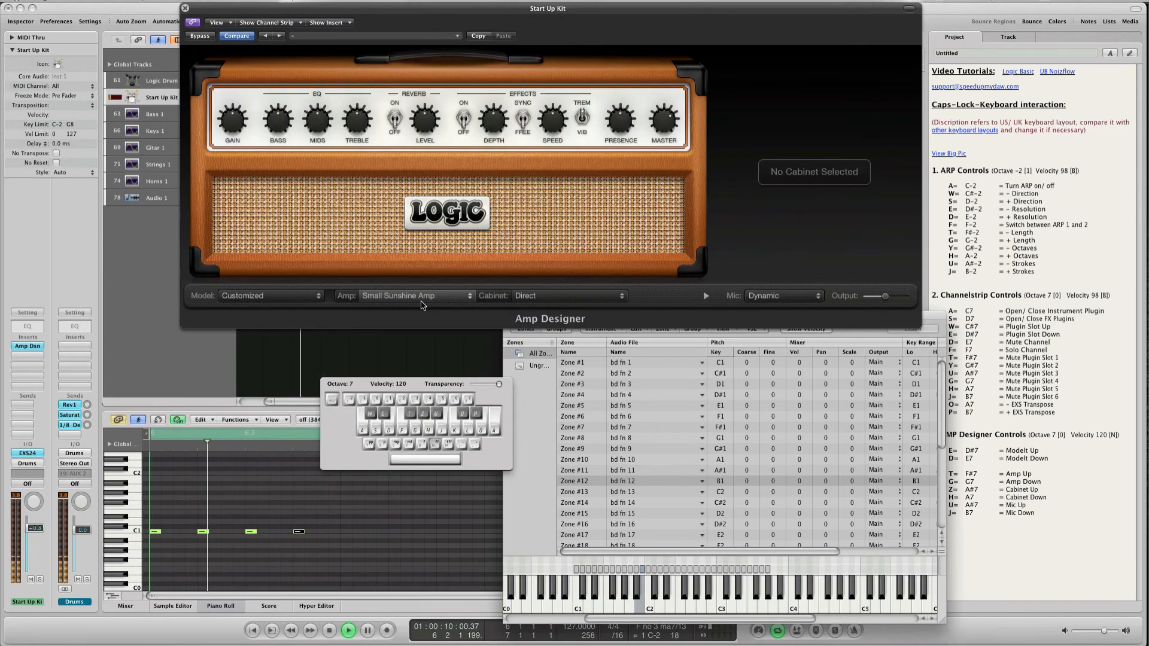
key("t")
key("t")
key("t")
key("t")
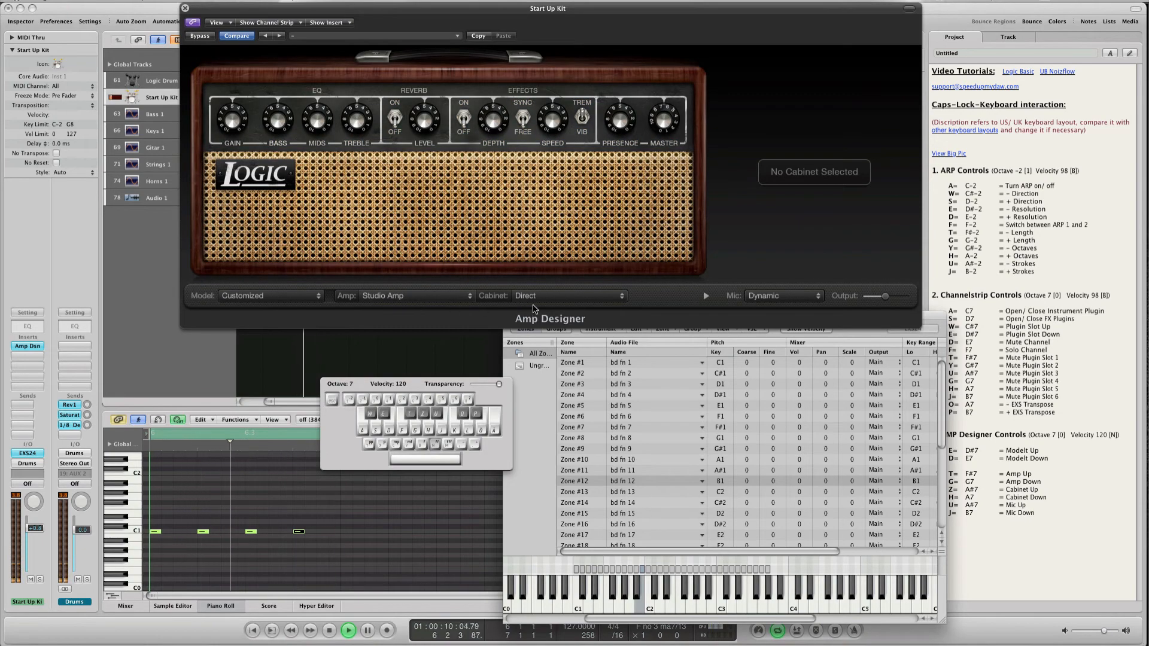
key("t")
key("g")
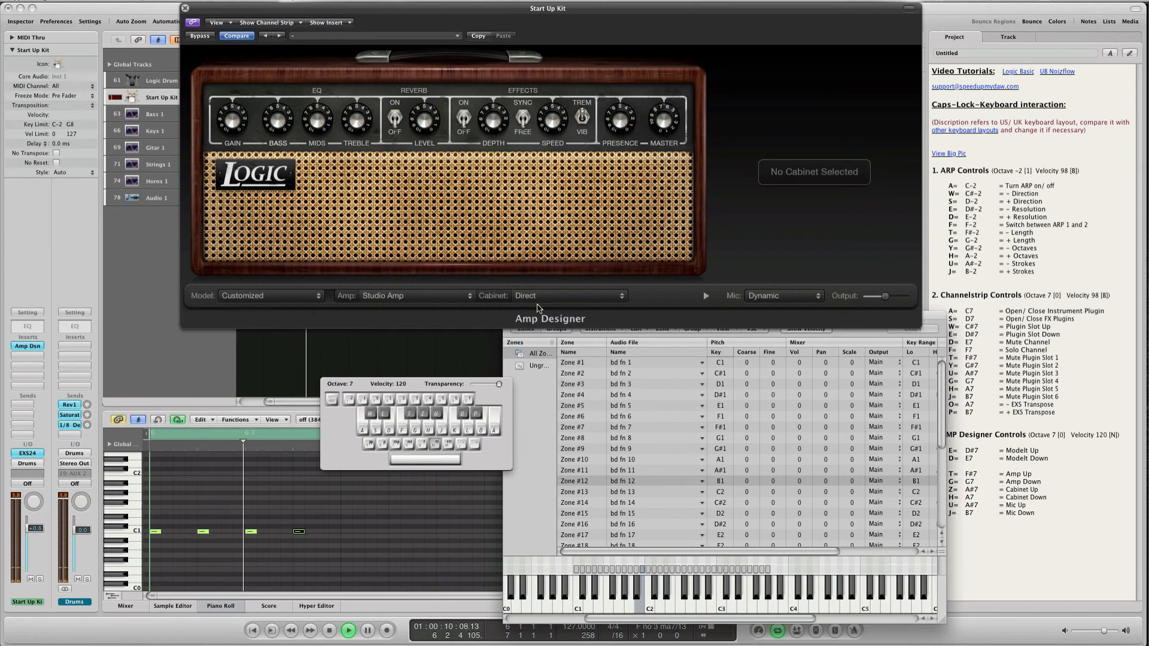
Step: Step through Amp Designer's cabinets from Pawnshop 1x8 to Modern British 4x12 through the Caps Lock Keyboard, keeping Studio Amp
key("z")
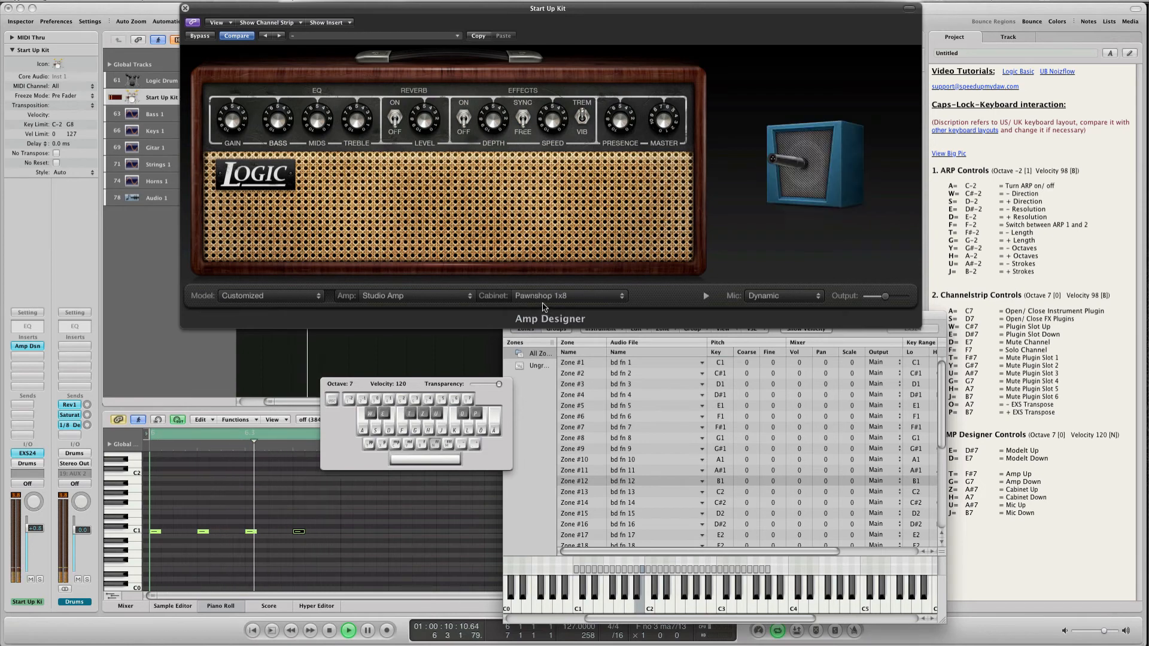
key("z")
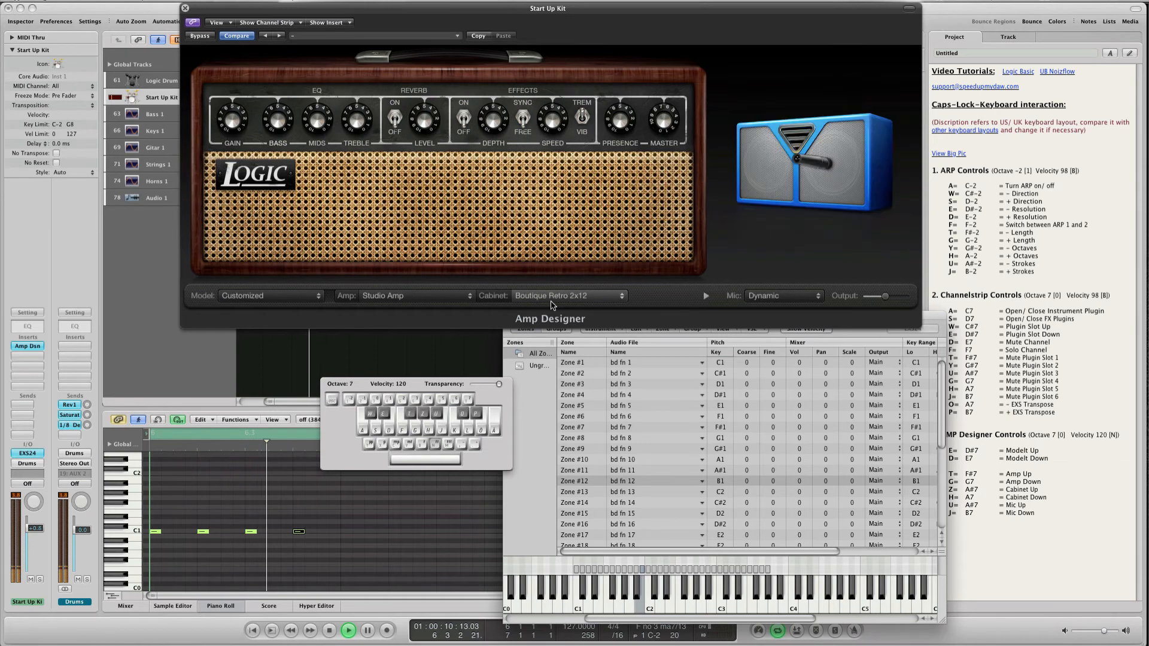
key("z")
key("z")
key("z")
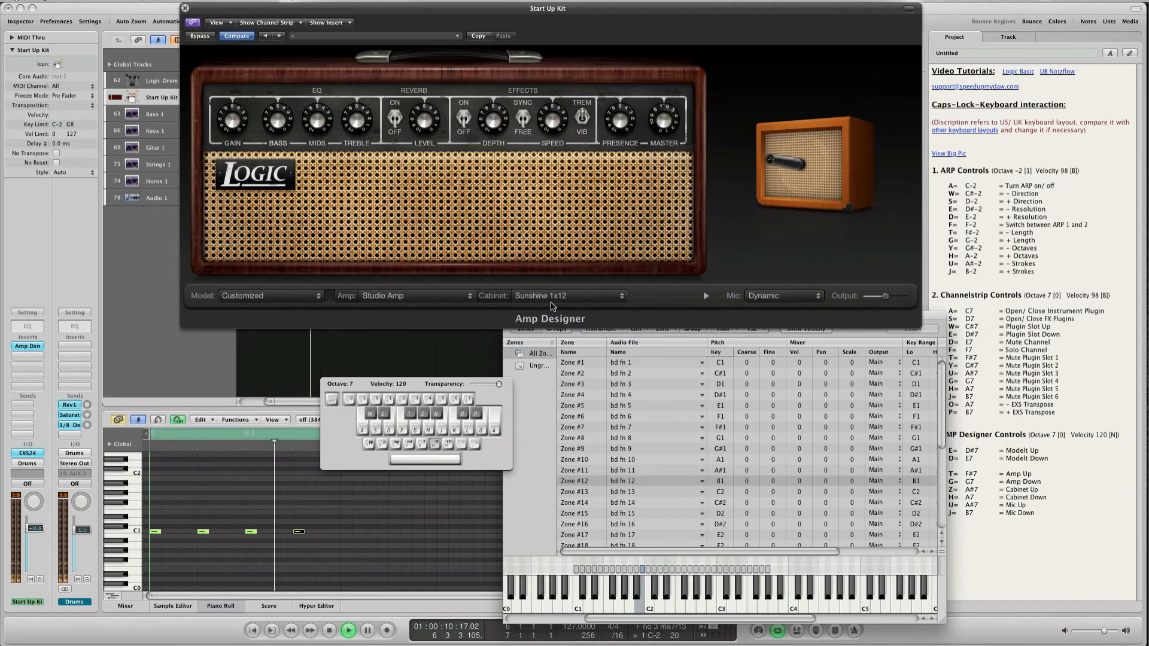
key("z")
key("z")
key("z")
key("z")
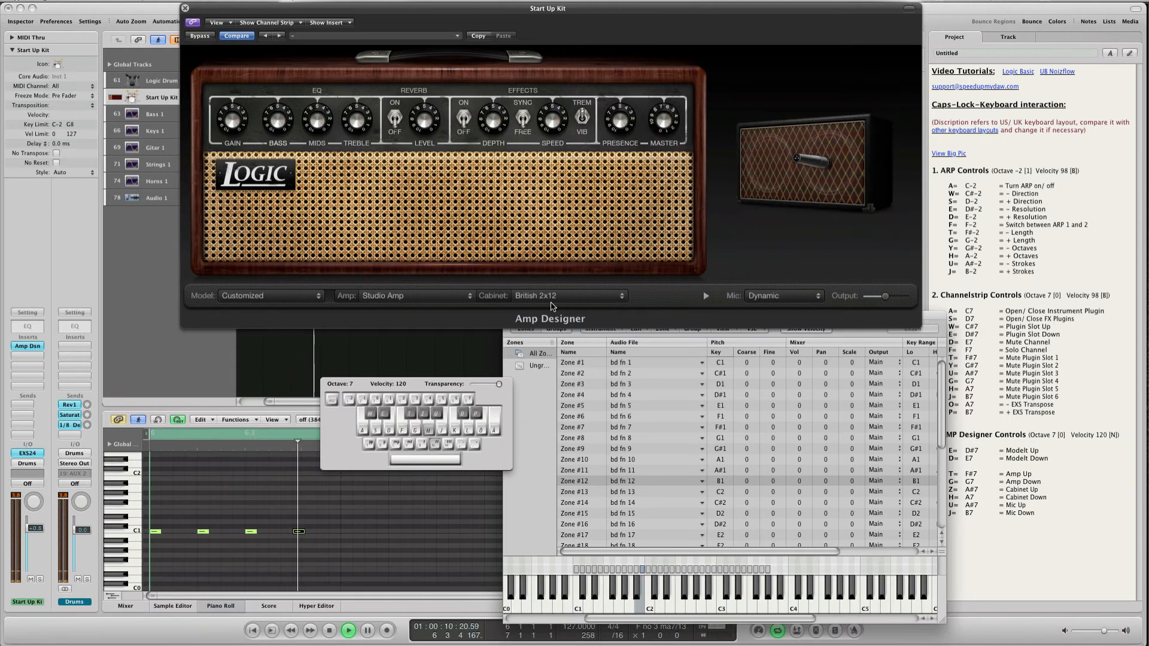
key("z")
key("h")
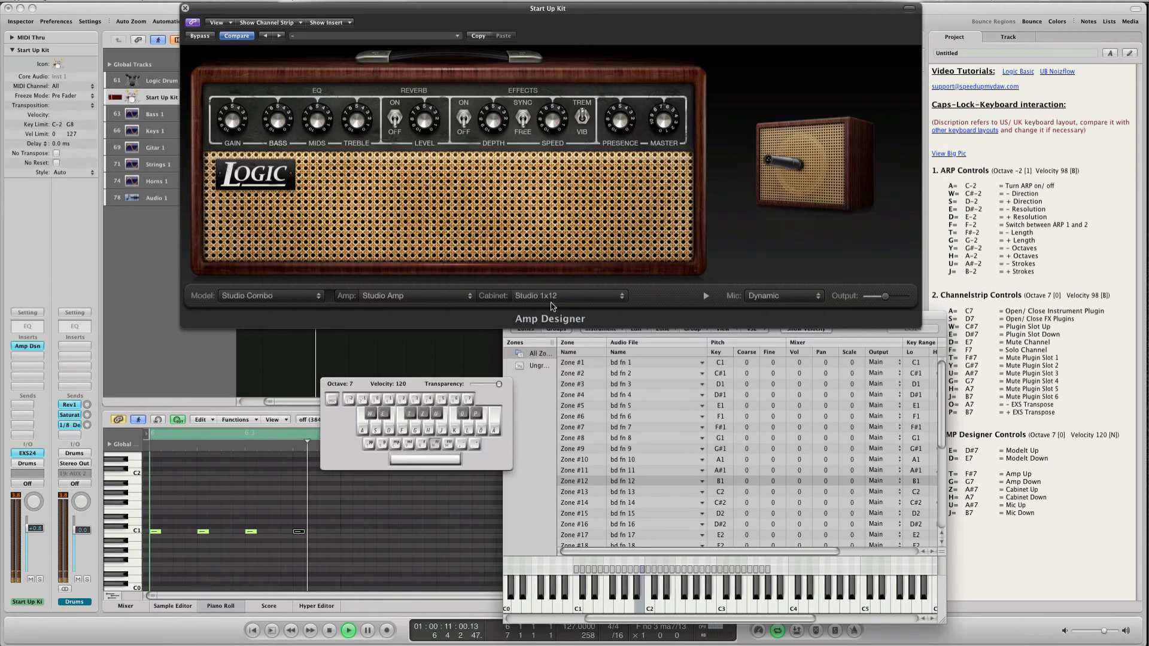
key("z")
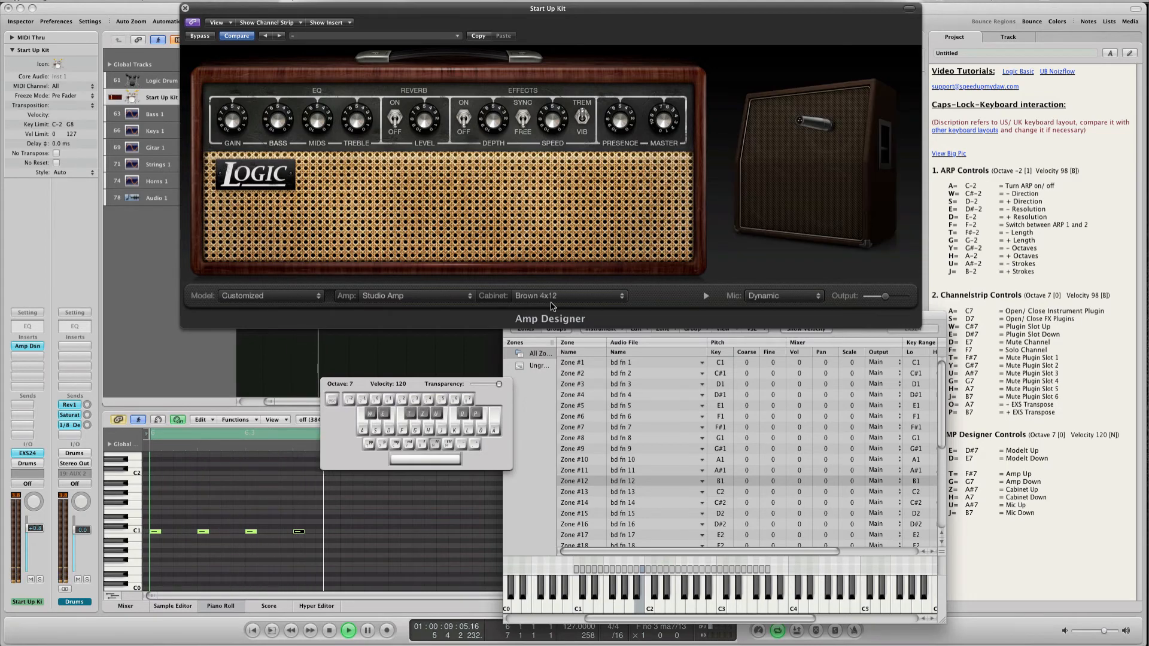
key("z")
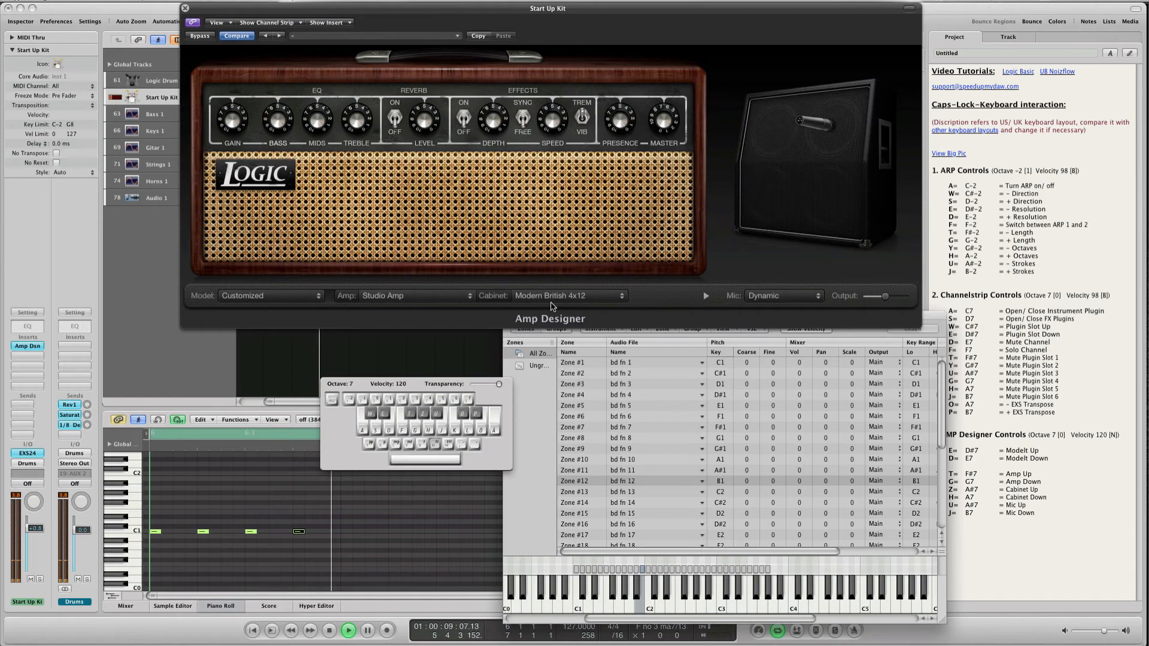
Step: Switch Amp Designer's microphone back and forth between Dynamic, Condenser and Ribbon through the Caps Lock Keyboard
key("u")
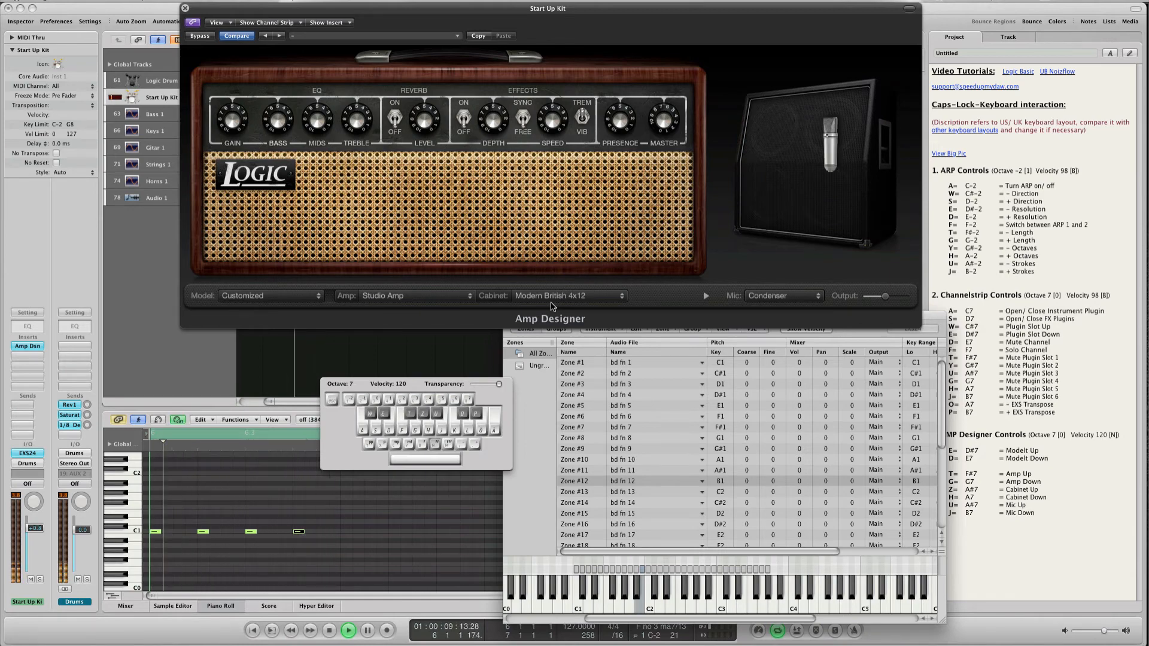
key("j")
key("u")
key("j")
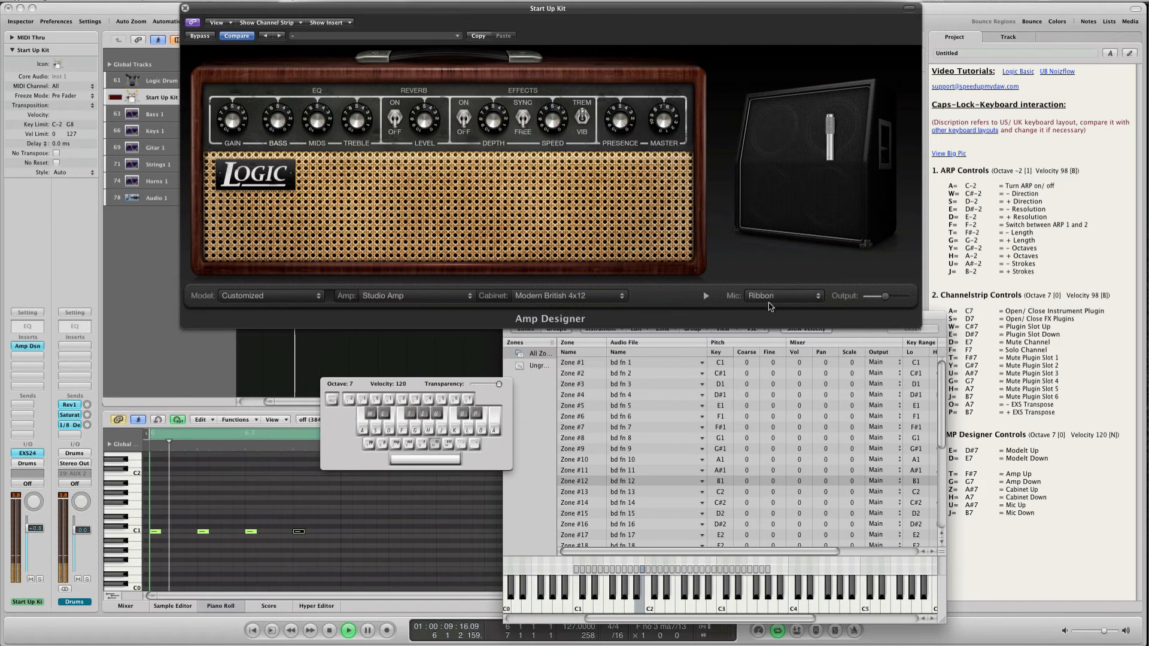
key("u")
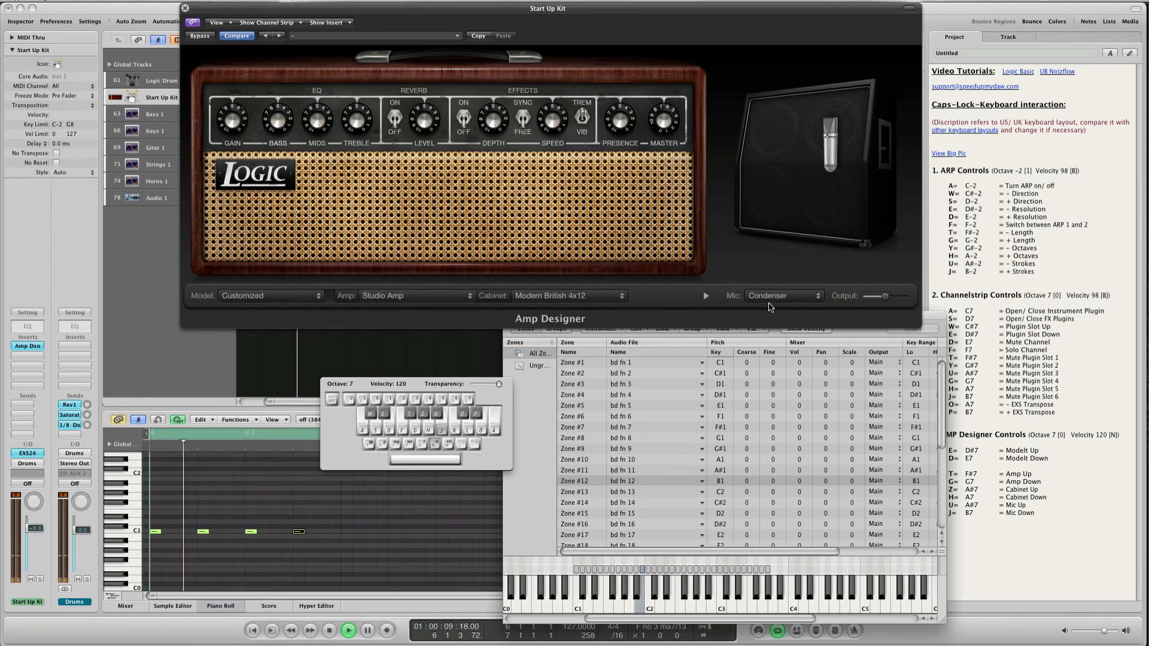
key("j")
key("u")
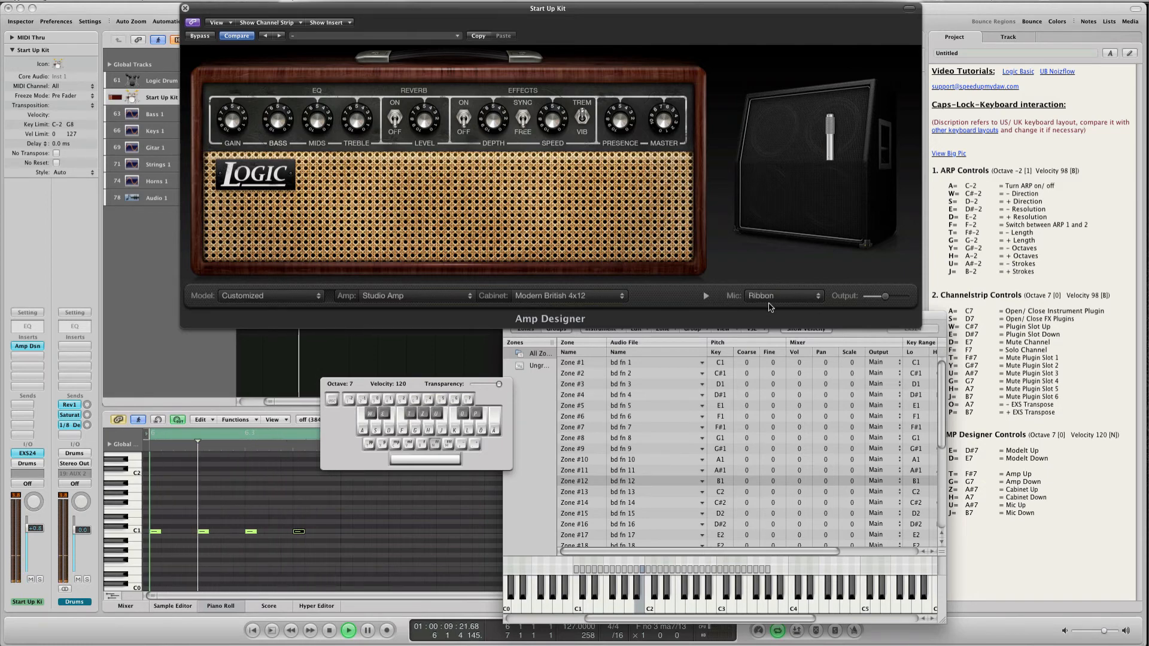
key("j")
key("u")
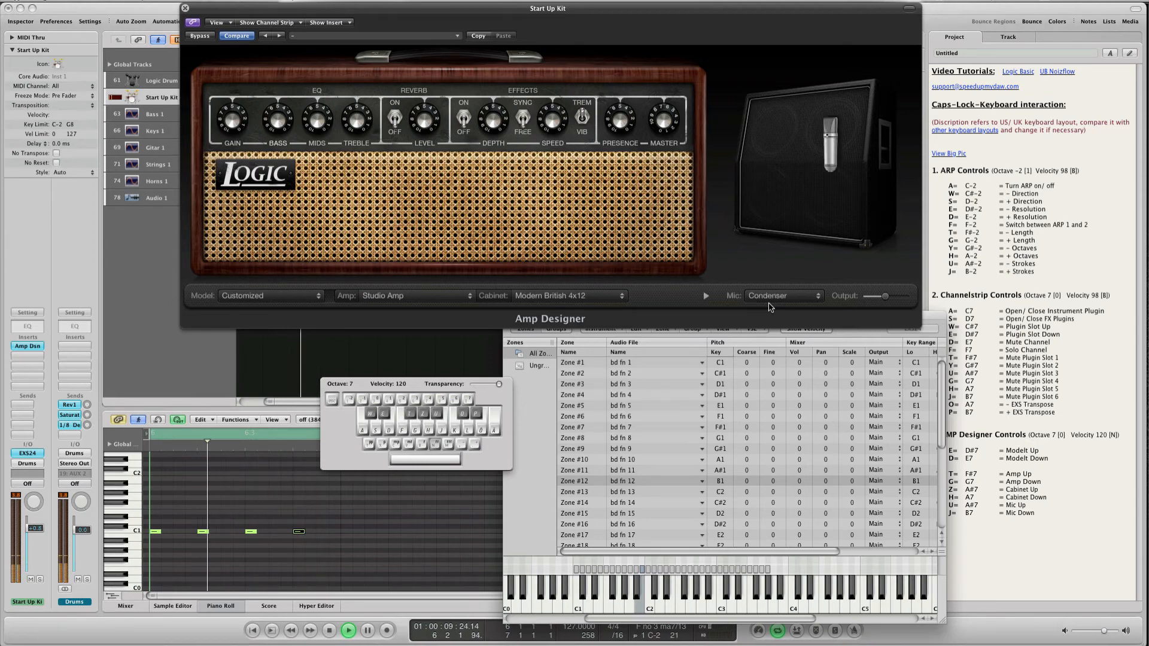
key("j")
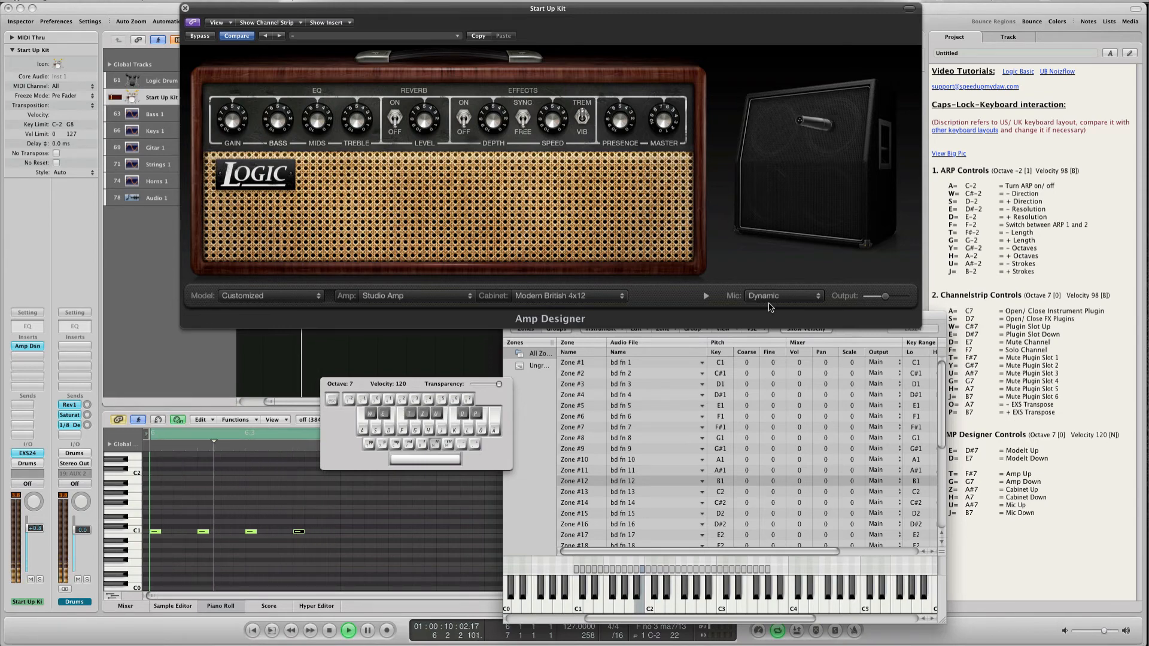
key("u")
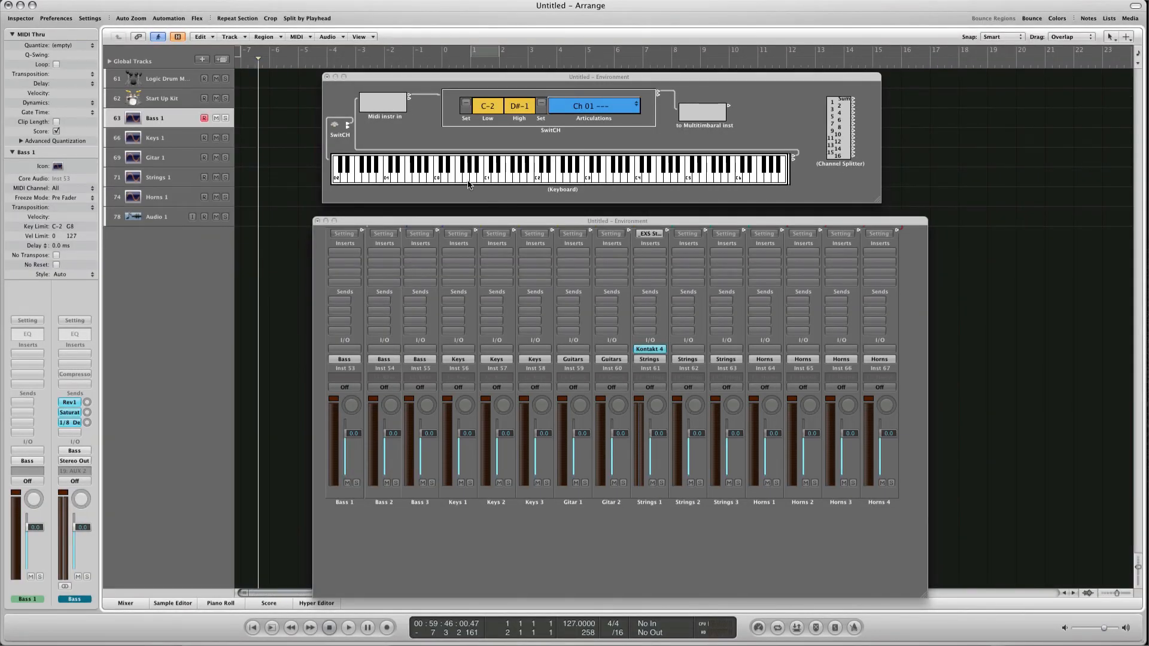
Step: Select the SwitCH instrument in the Environment and examine the channel entries of its Articulations list
left_click(341, 137)
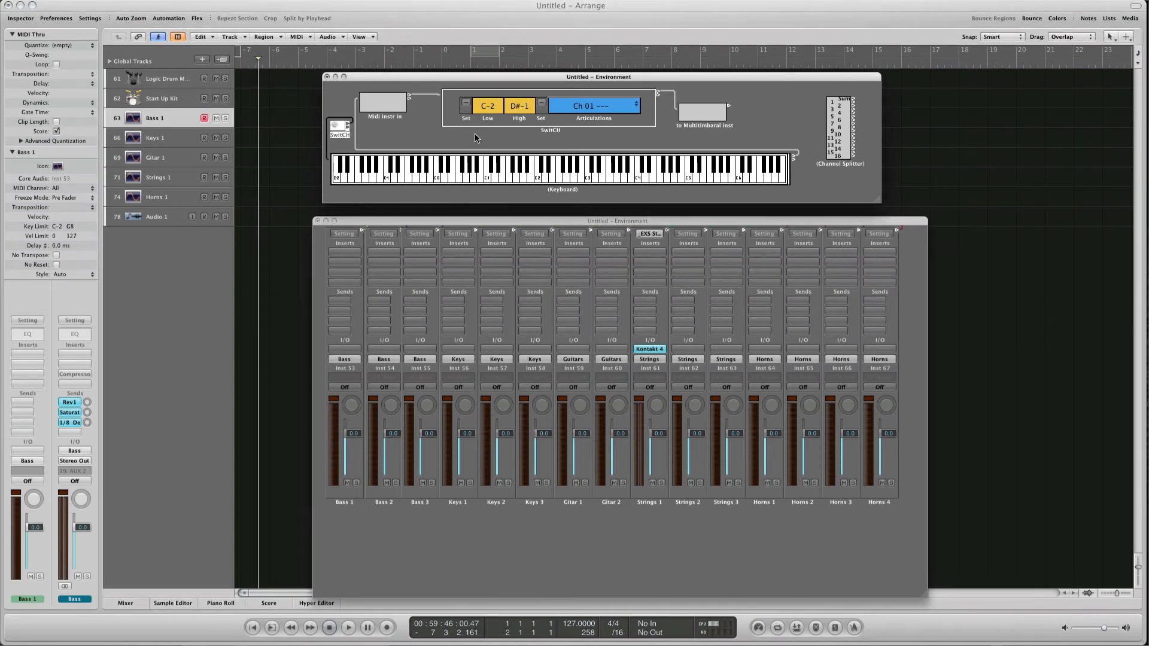
left_click_drag(475, 134, 615, 89)
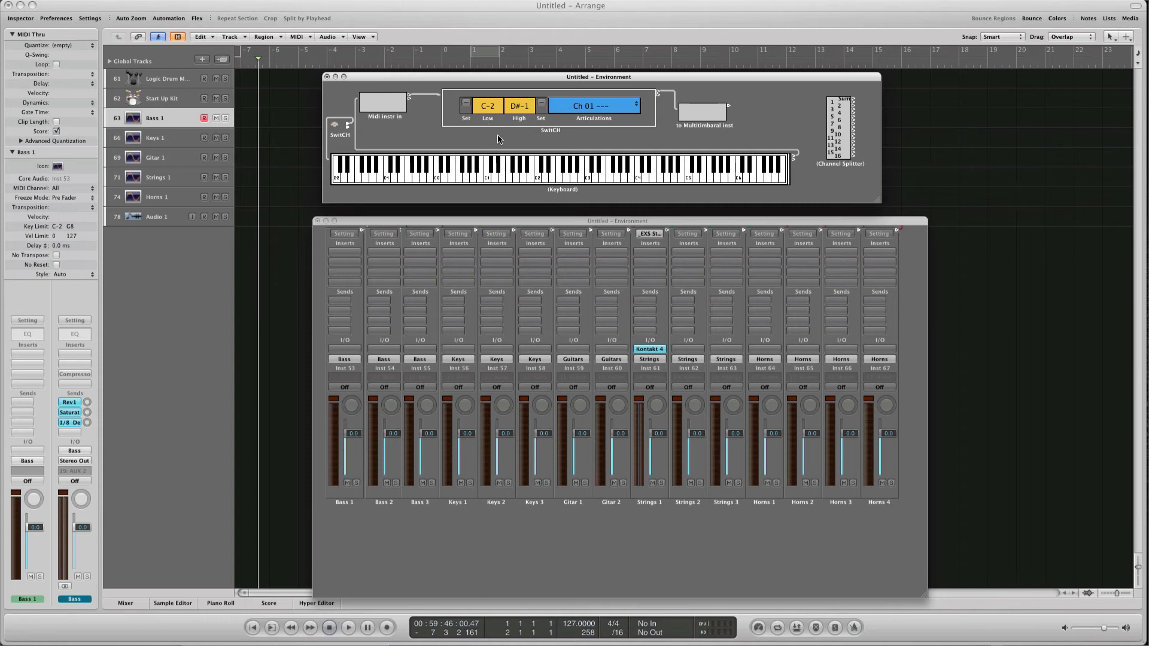
left_click(605, 111)
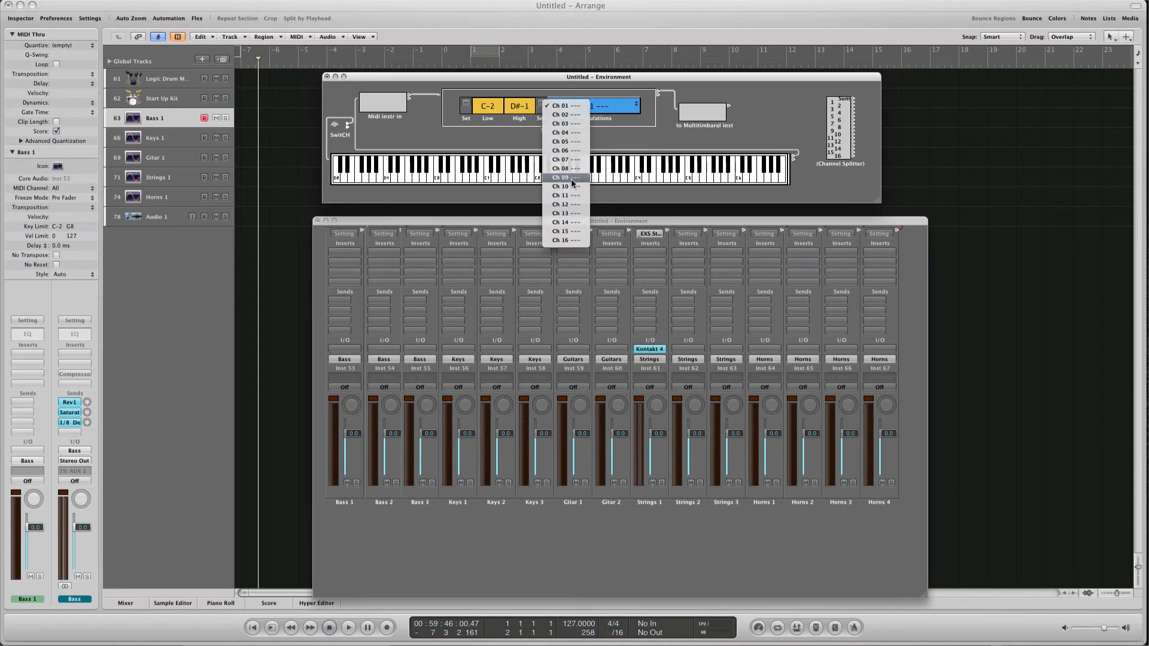
left_click(608, 138)
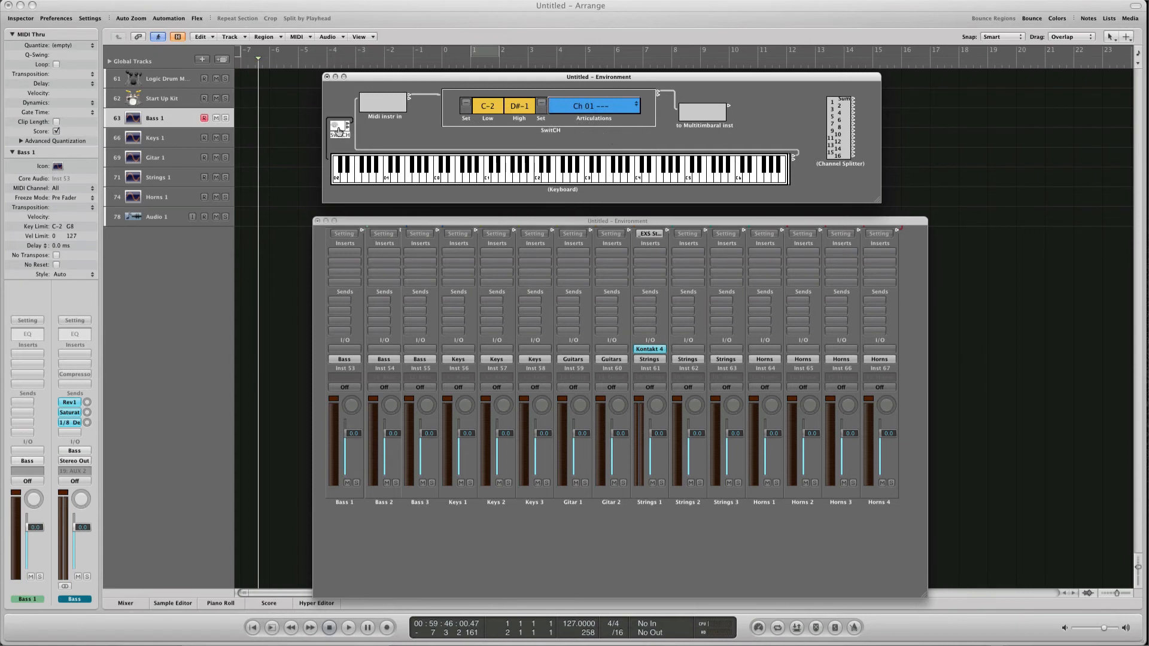
Step: Create an arrange track for the SwitCH Environment instrument and set its Articulations channel to Ch 05
left_click_drag(324, 157, 192, 247)
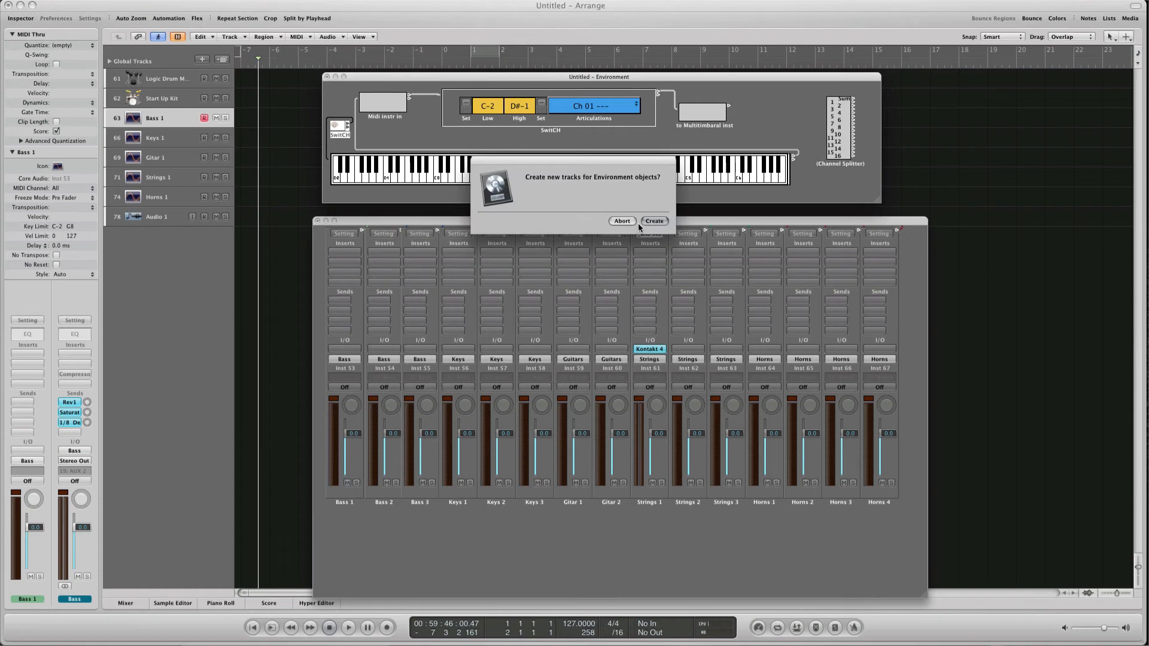
left_click(653, 221)
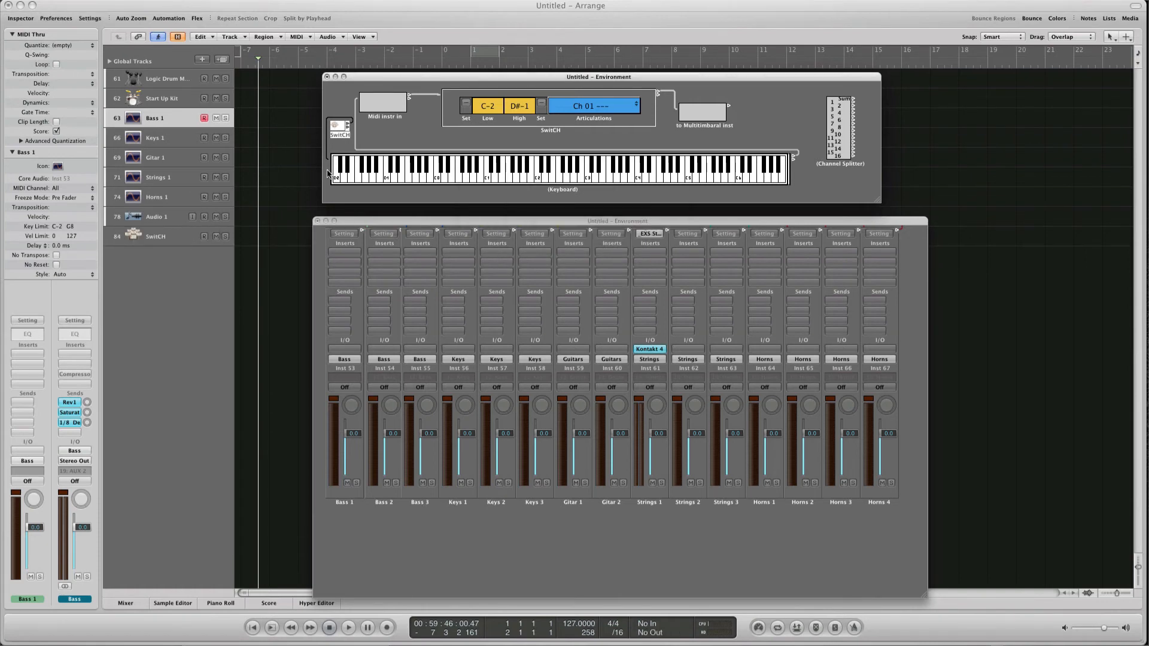
left_click(579, 108)
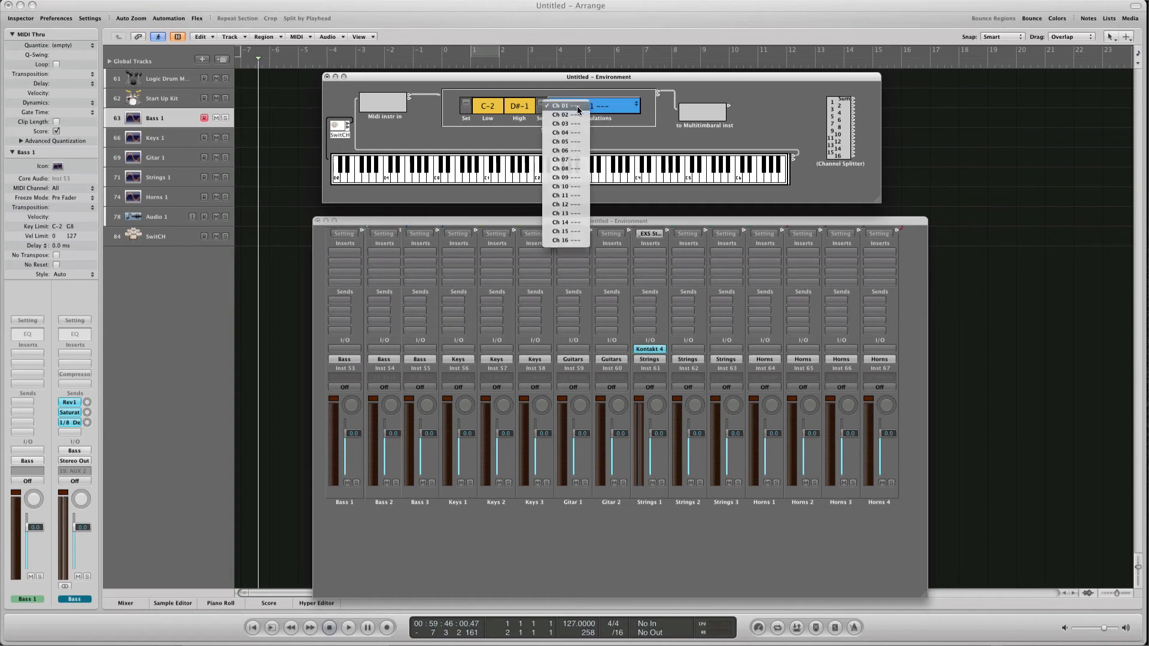
left_click(574, 141)
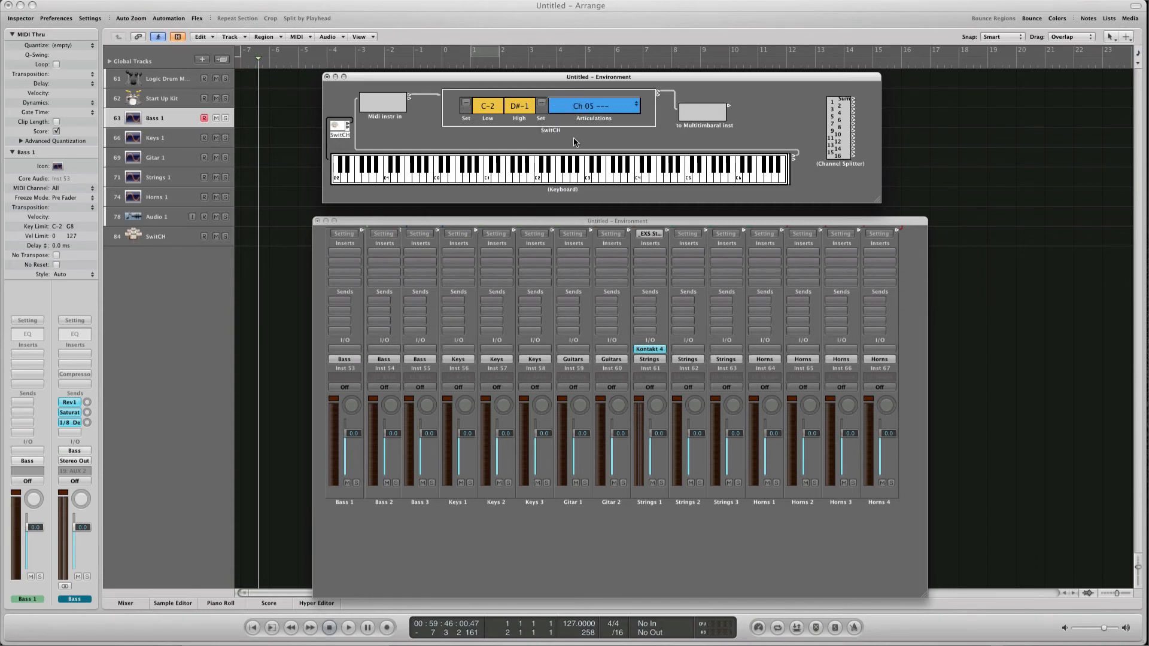
Step: Select the SwitCH track for playing, and select the Strings 1 channel strip in the Environment
left_click(157, 236)
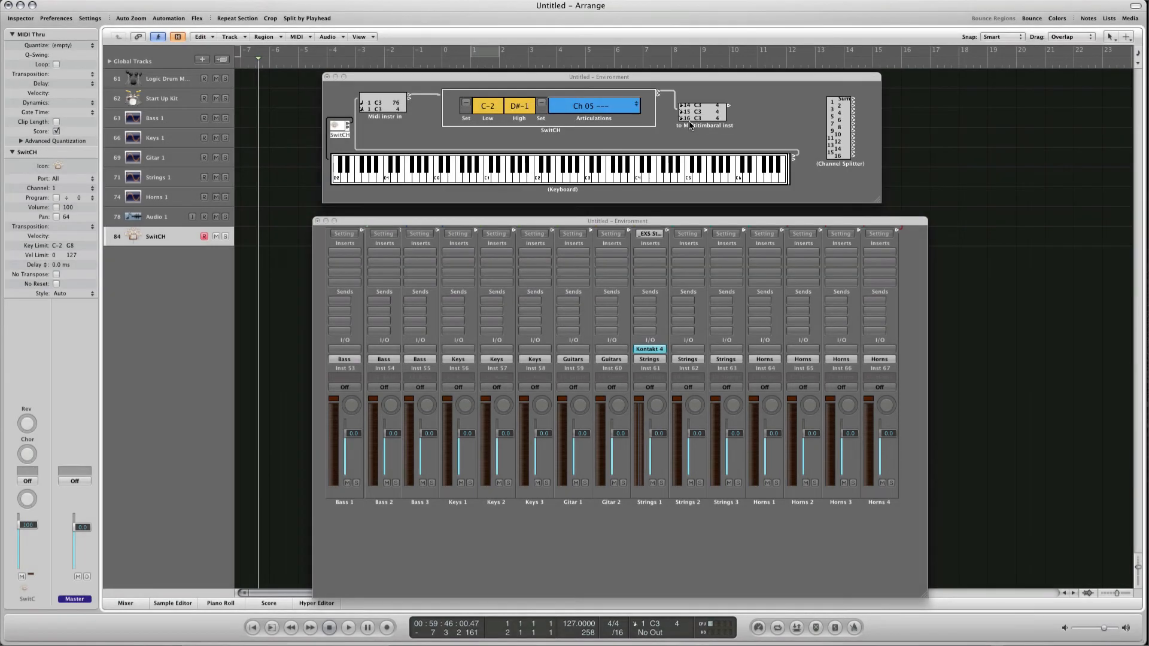
left_click(643, 503)
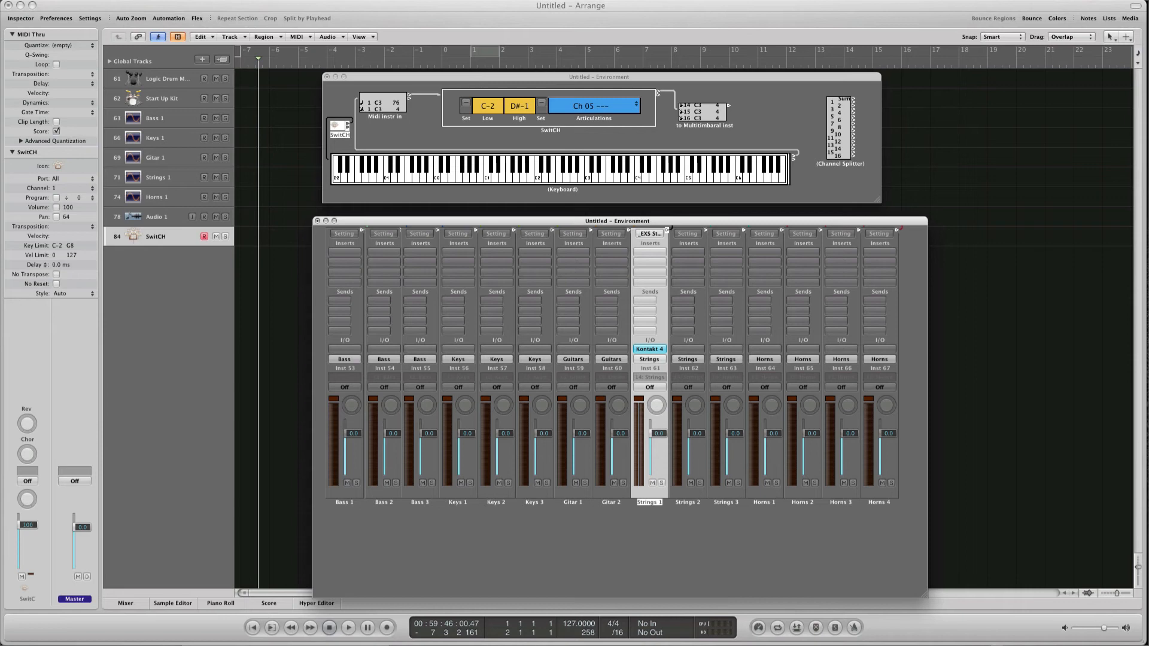
Step: Switch to the ART EXS TUT.rtf document and copy the selected articulation names for Ch 01 to Ch 16
key("super+Tab")
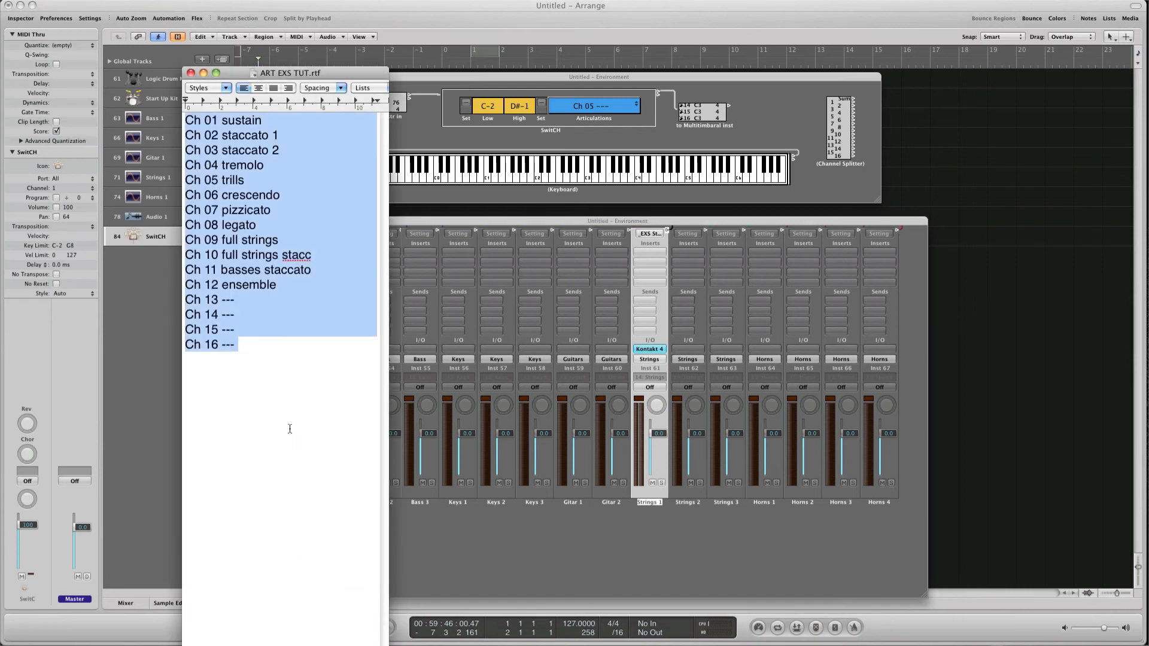
right_click(289, 212)
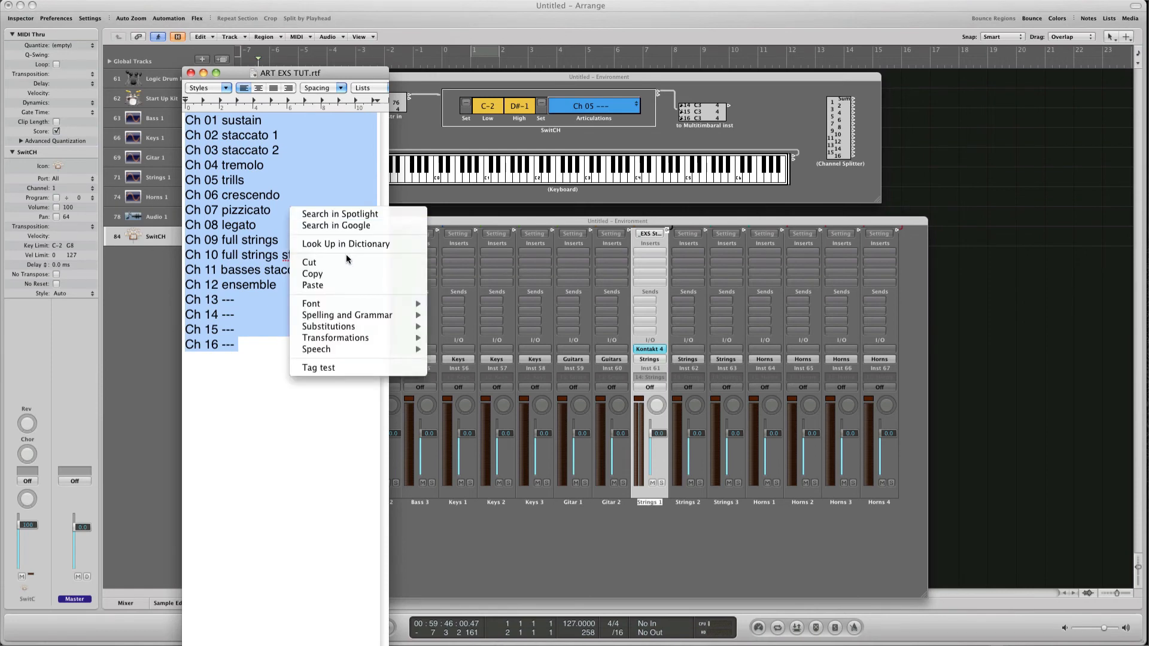
left_click(352, 273)
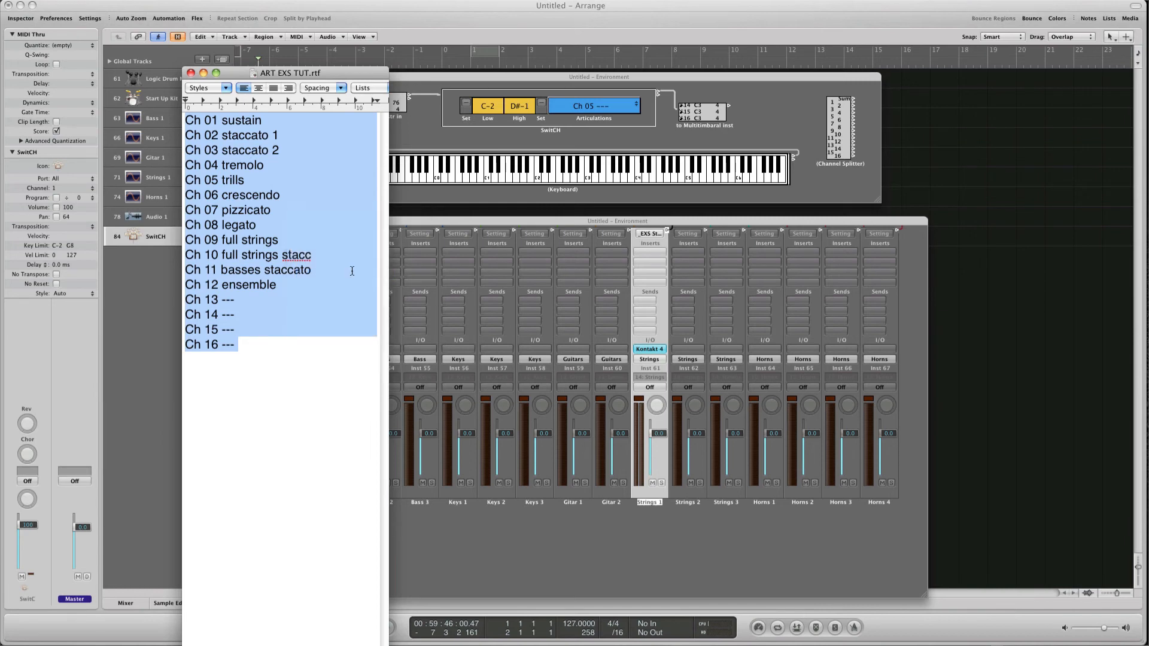
Step: Return to the Logic Environment and paste all the copied articulation names into the SwitCH Articulations fader's value names
left_click(675, 78)
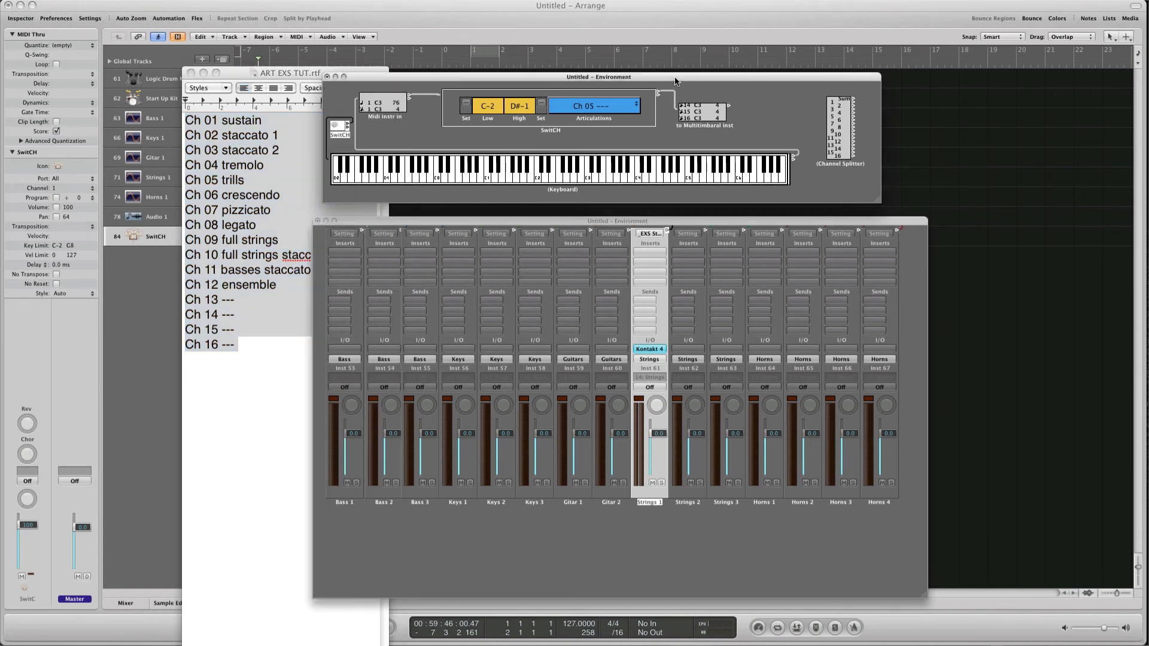
left_click(356, 32)
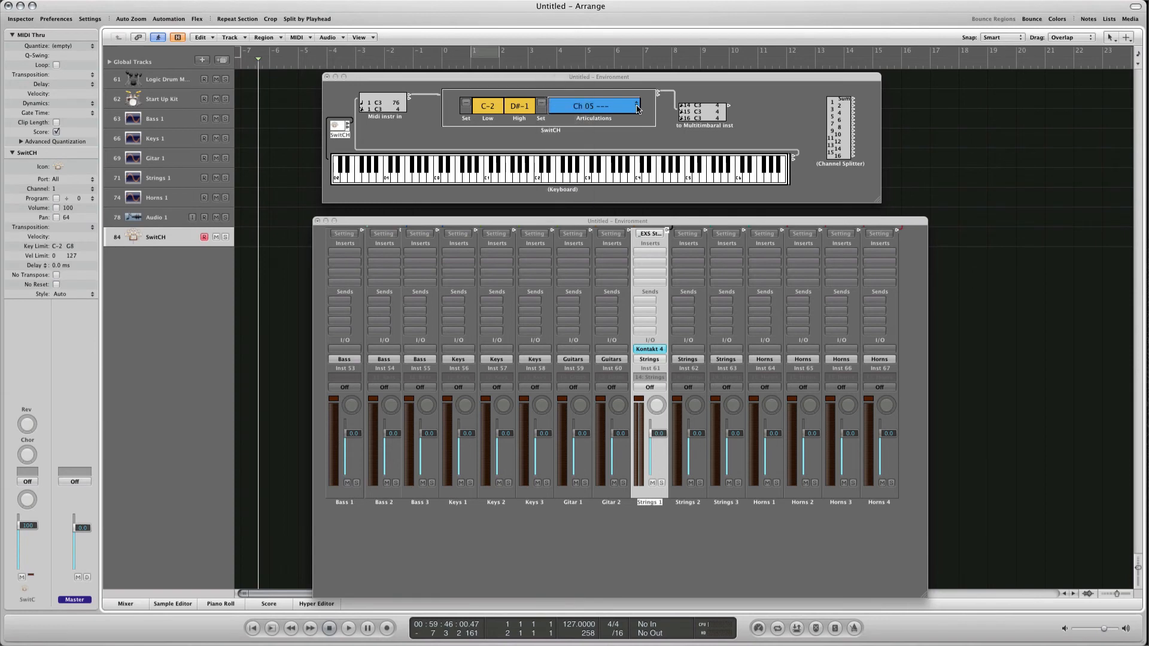
double_click(638, 109)
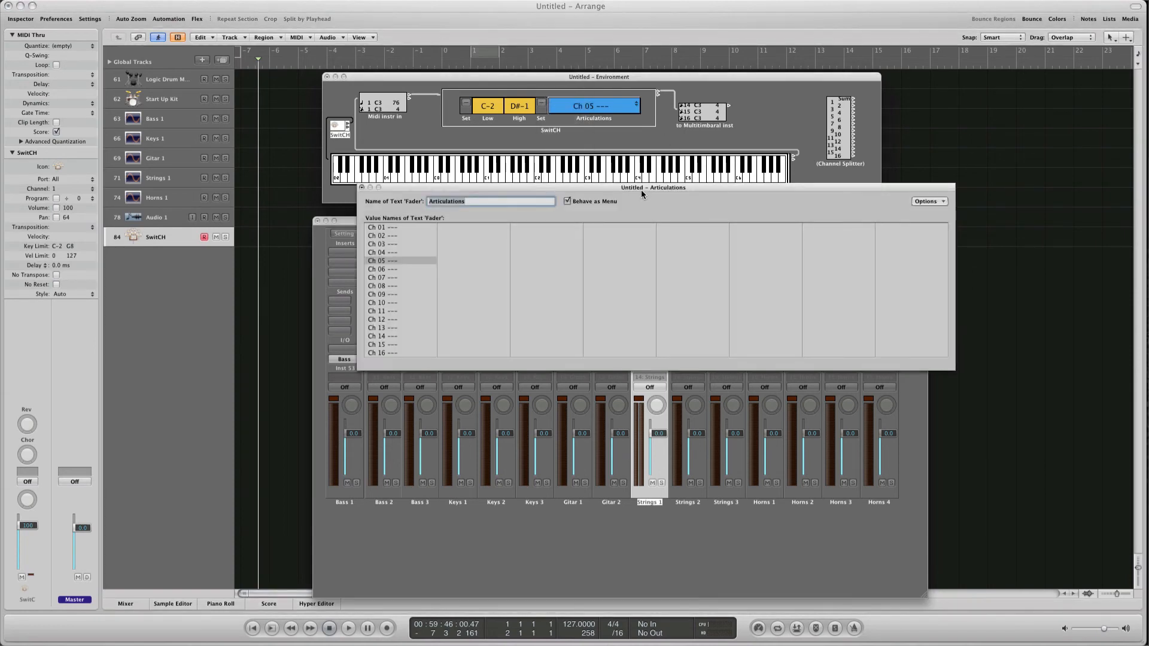
left_click(931, 201)
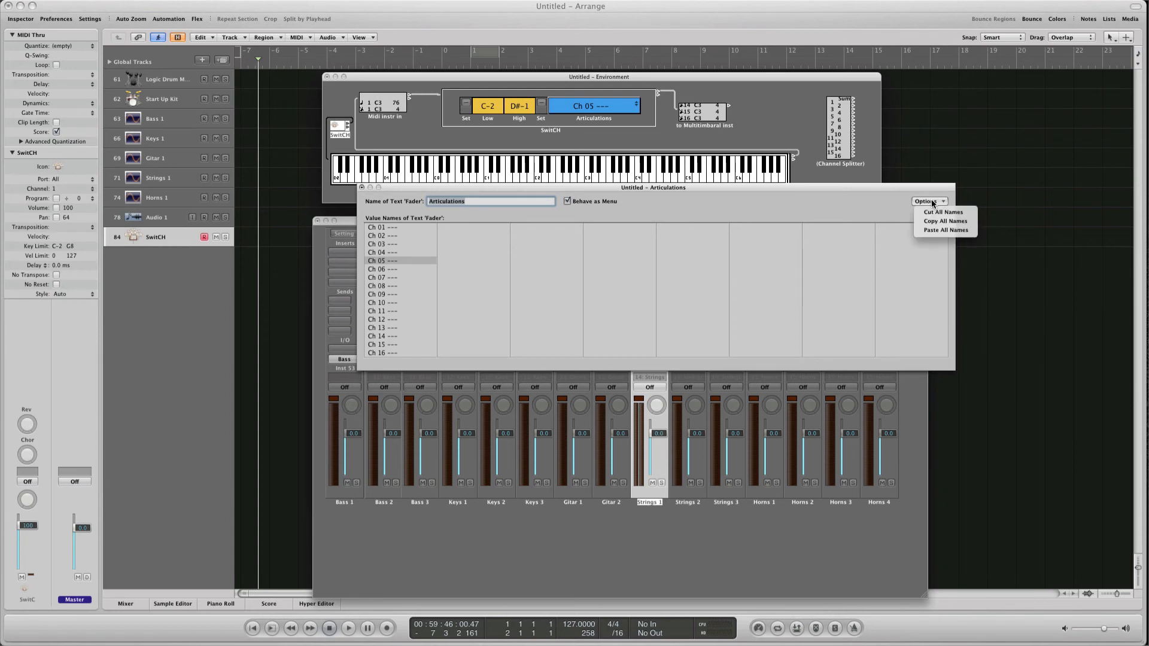
left_click(938, 231)
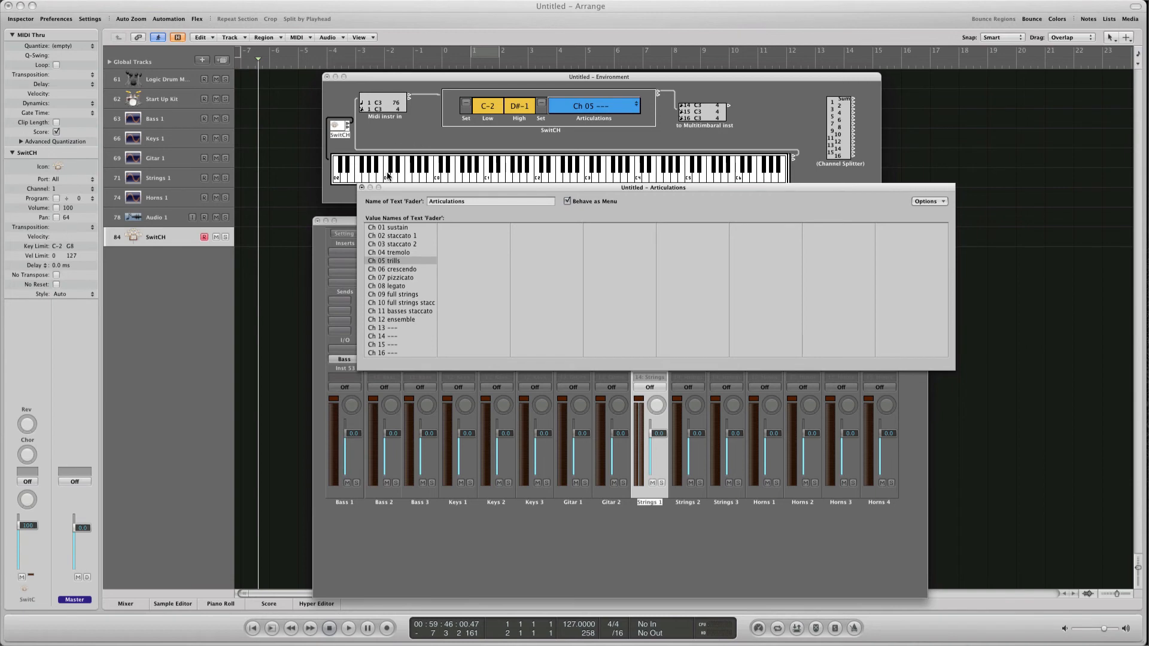
left_click(361, 188)
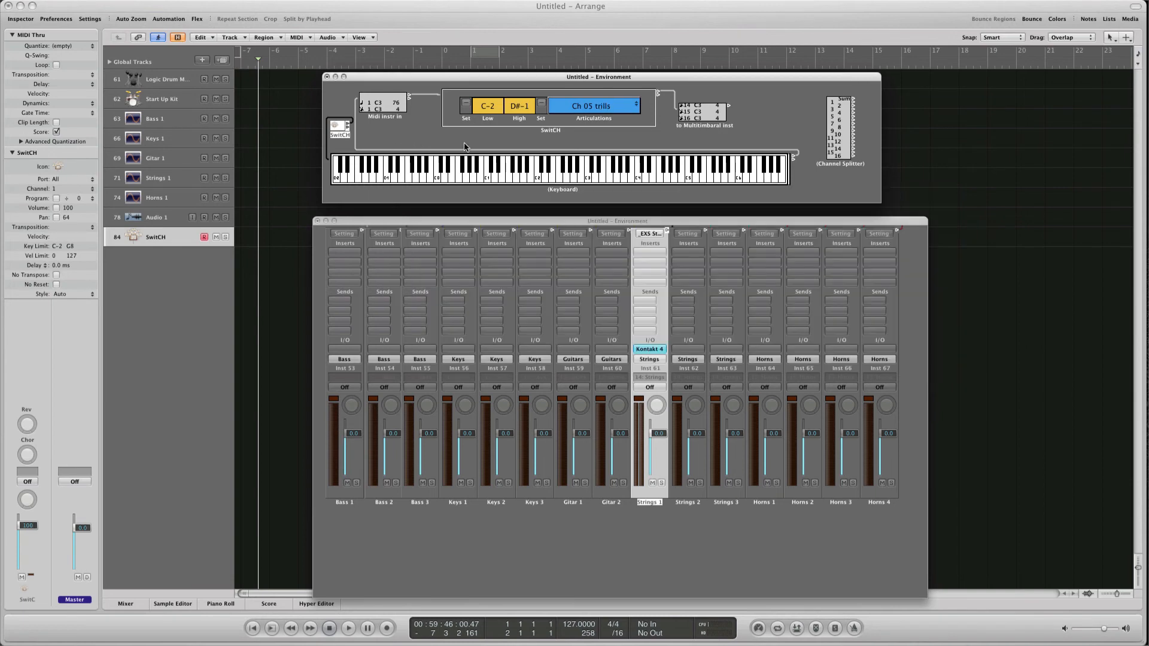
Step: Set the SwitCH articulation to Ch 01 sustain and open the Kontakt 4 instrument on the Strings 1 channel strip
left_click(606, 108)
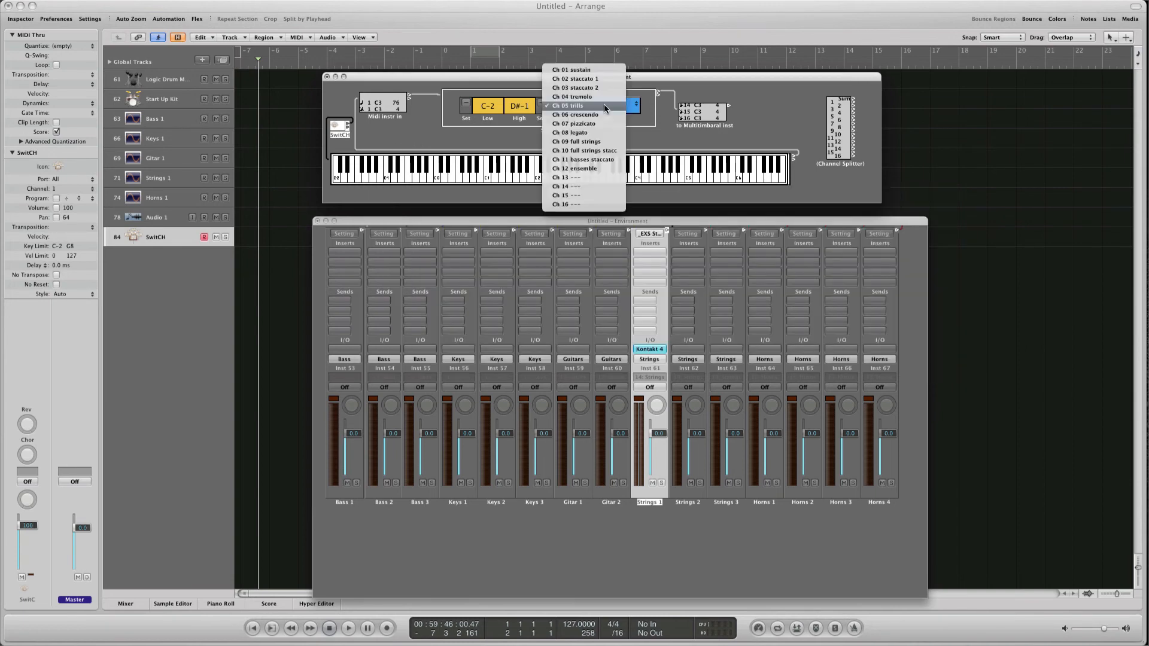
left_click(596, 70)
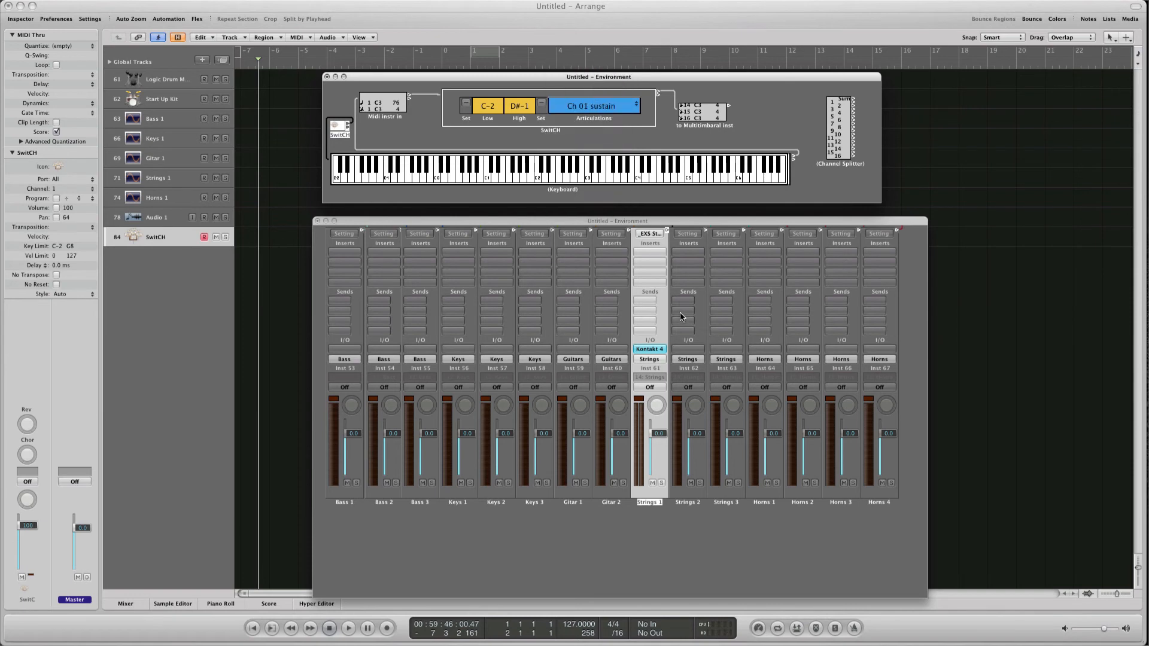
left_click(657, 347)
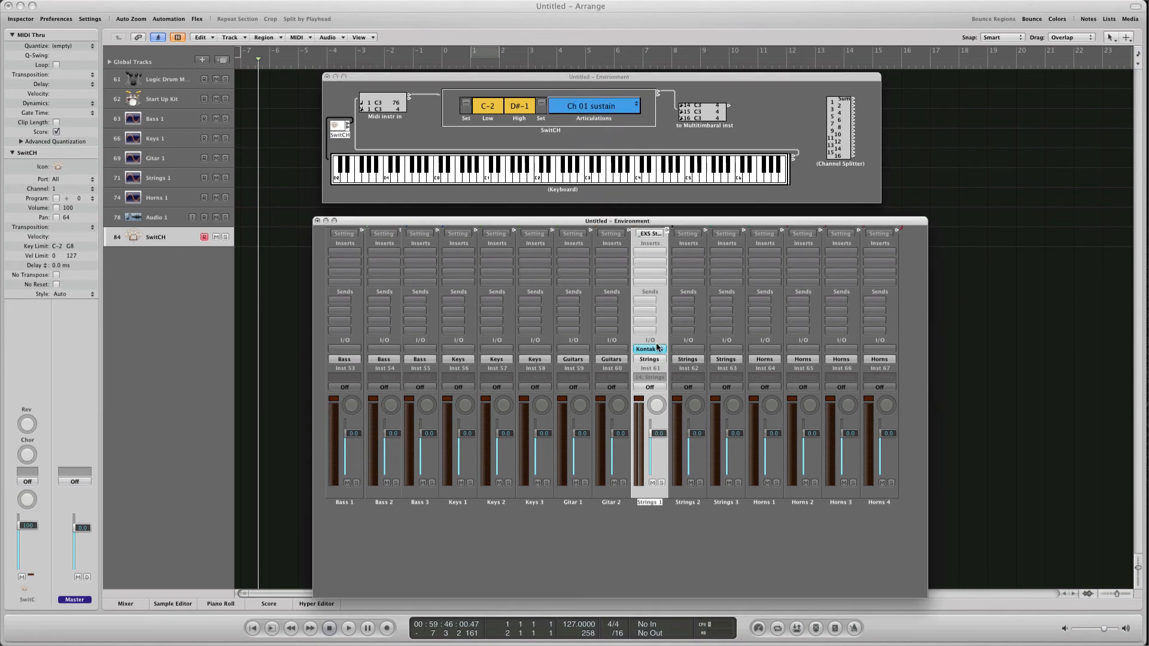
left_click(657, 349)
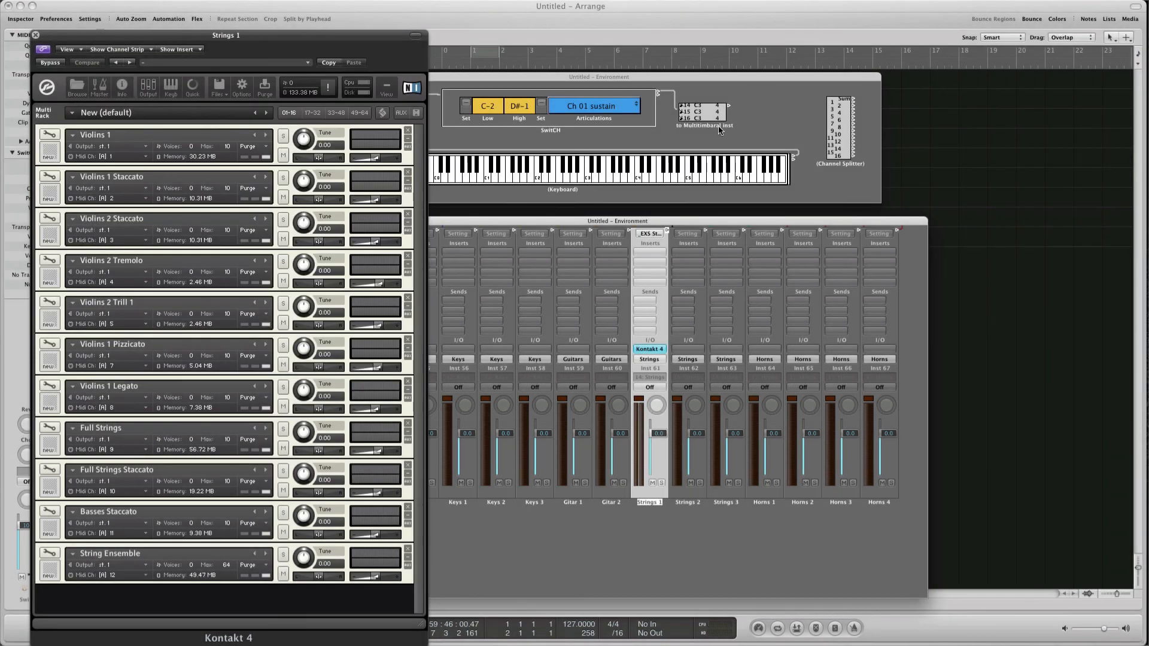
Step: Move the "to Multitimbaral inst" monitor below the Strings 1 strip in the mixer Environment, and move the Kontakt 4 window aside
left_click(719, 129)
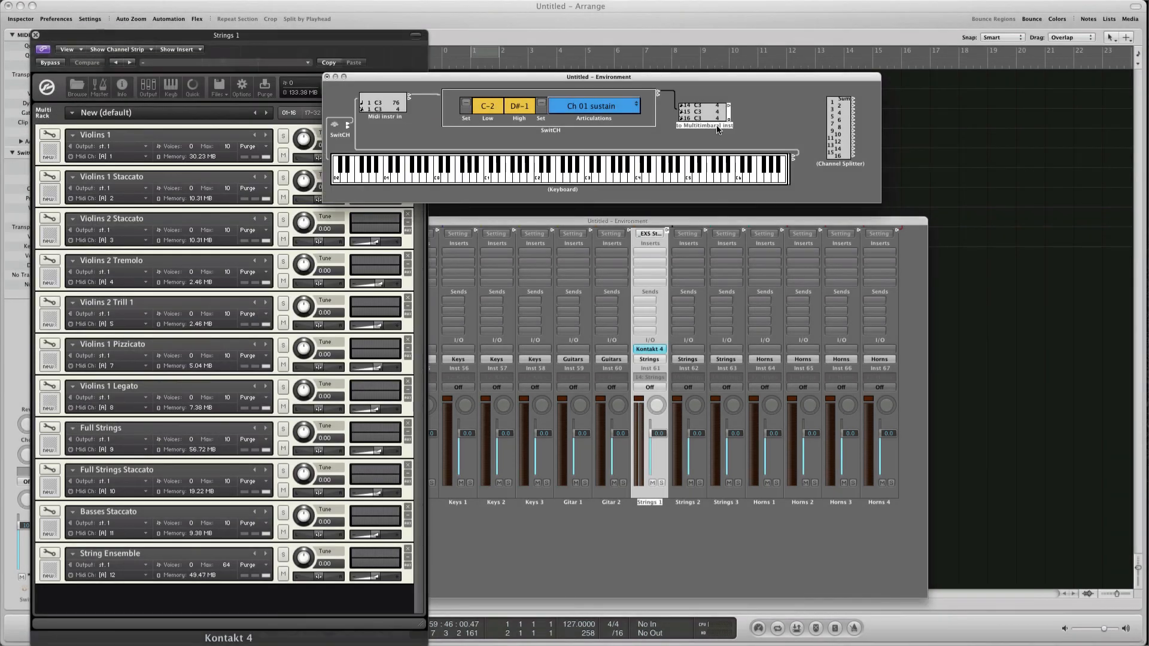
mouse_move(708, 128)
left_mouse_down()
mouse_move(663, 552)
mouse_move(631, 566)
mouse_move(658, 540)
mouse_move(652, 493)
left_mouse_up()
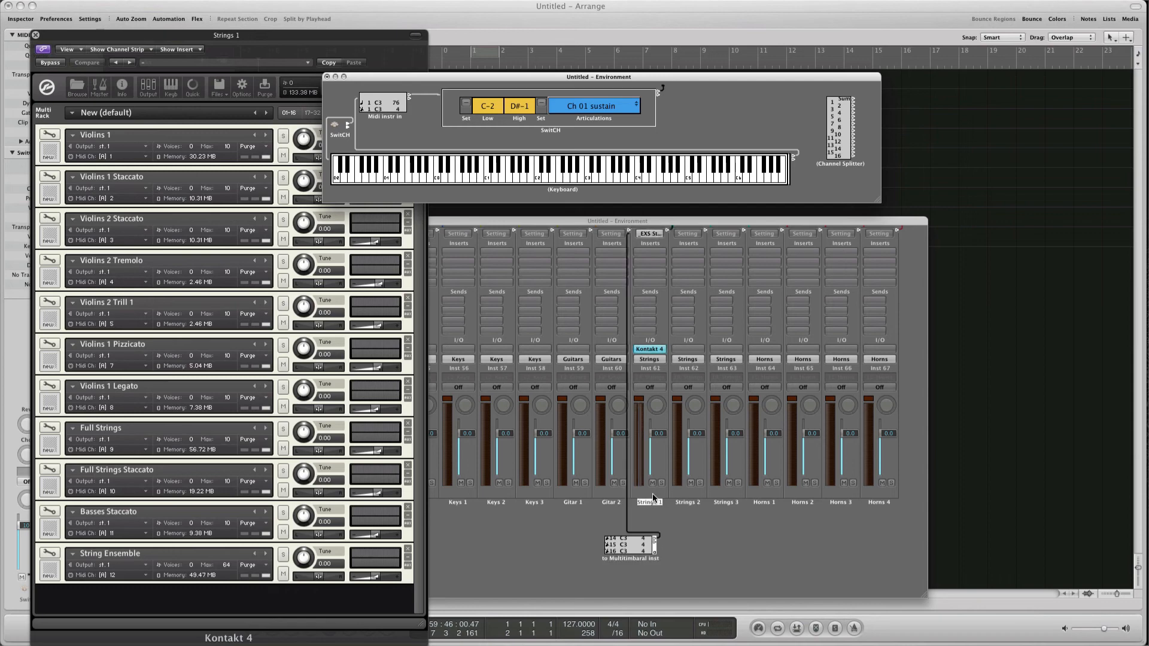
left_click_drag(315, 40, 999, 33)
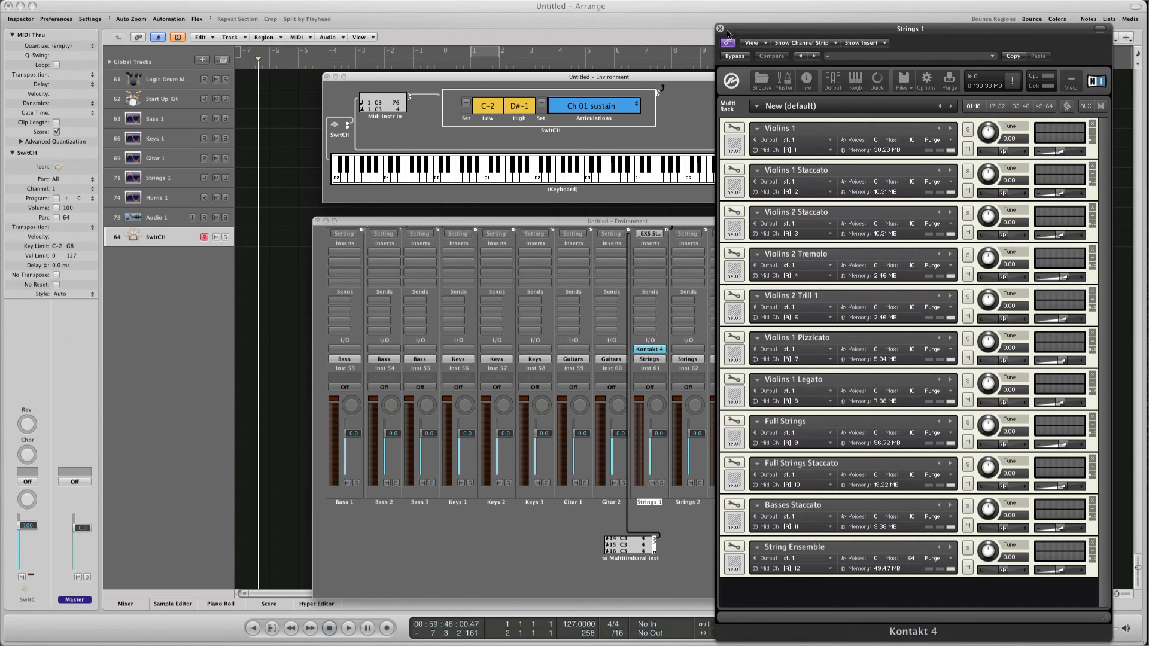
left_click(693, 90)
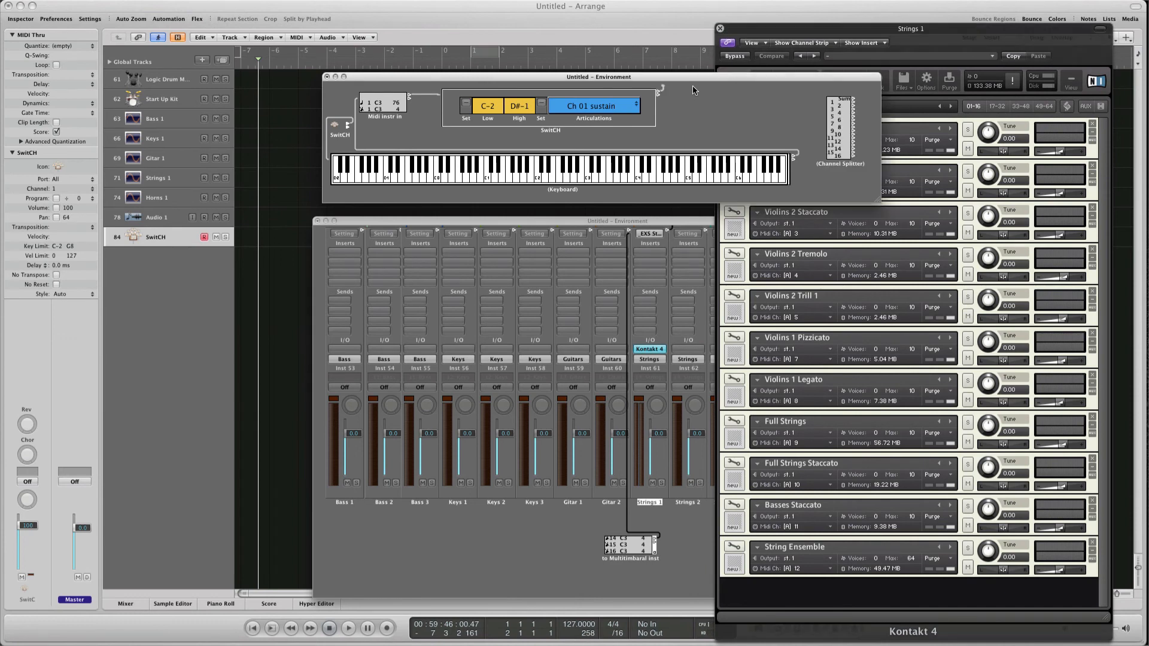
left_click(681, 224)
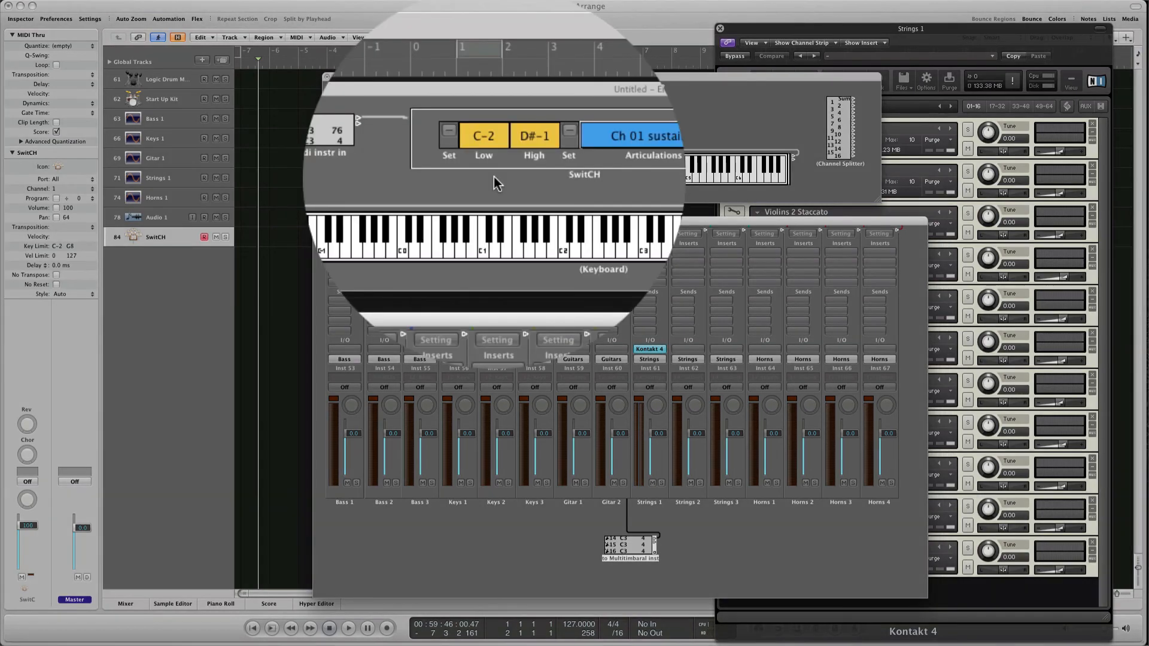
Step: Set the SwitCH low keyswitch to C0, view the track's MIDI channel choices, and try articulations with the keys from C0 upward
left_click(466, 174)
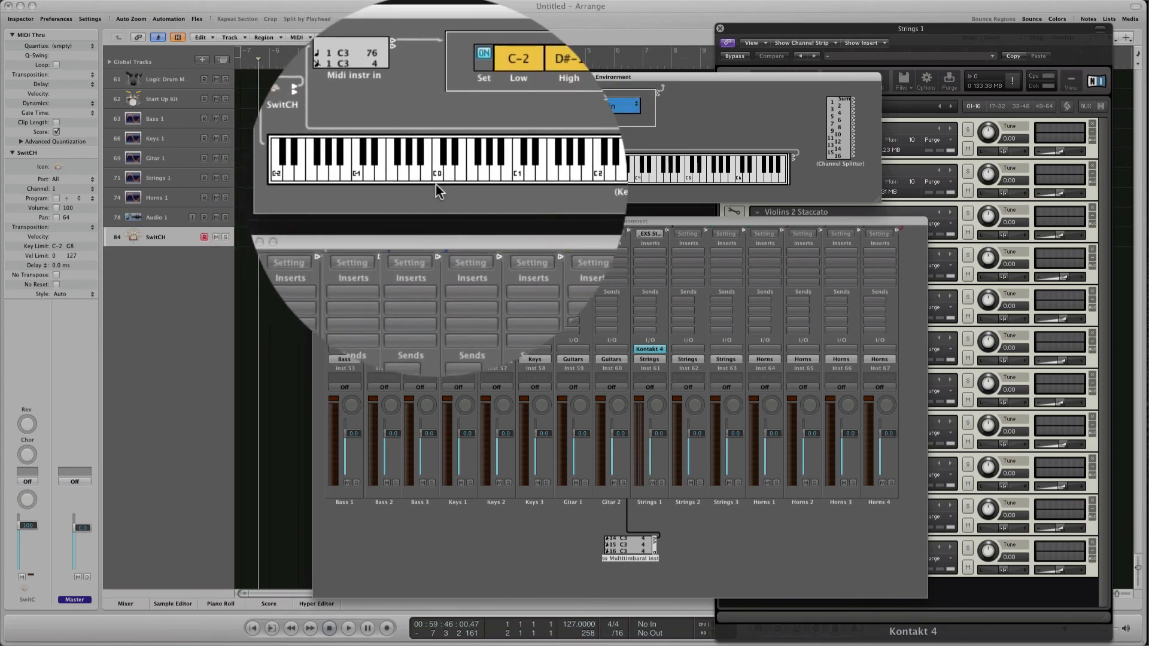
left_click(437, 183)
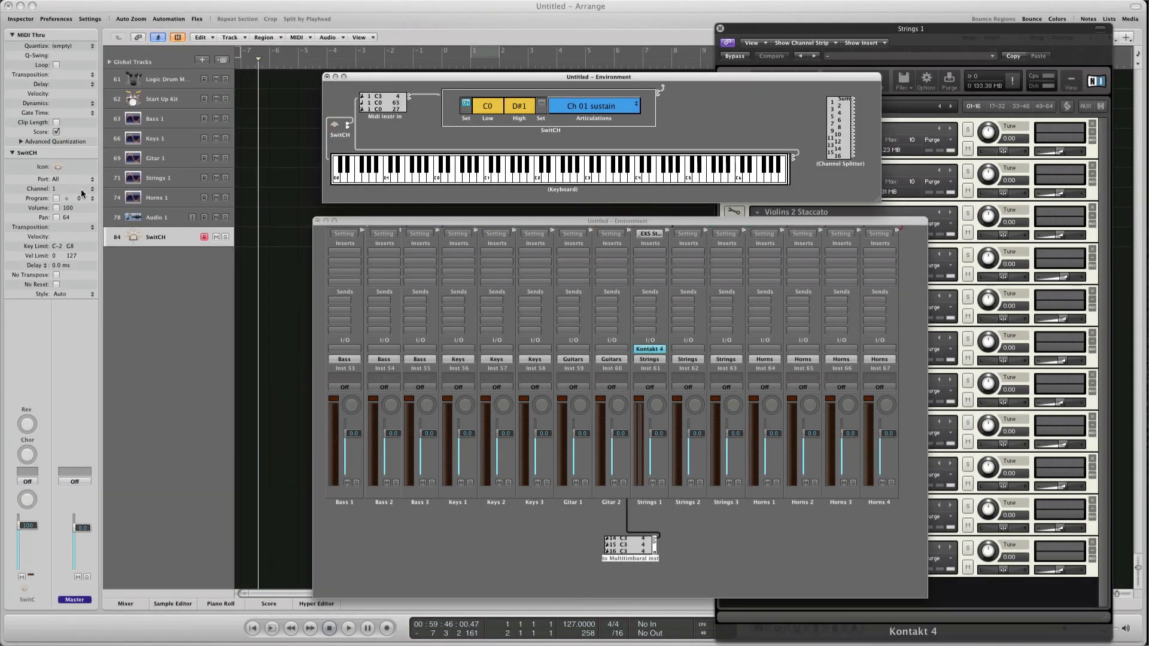
left_click(81, 188)
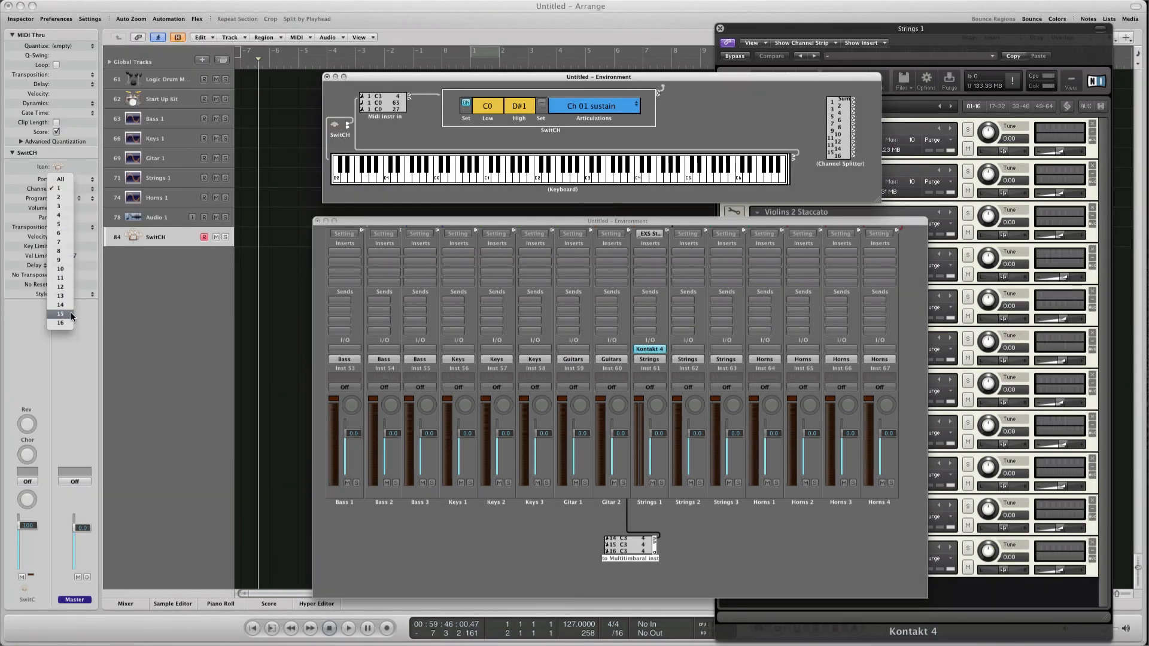
left_click(439, 141)
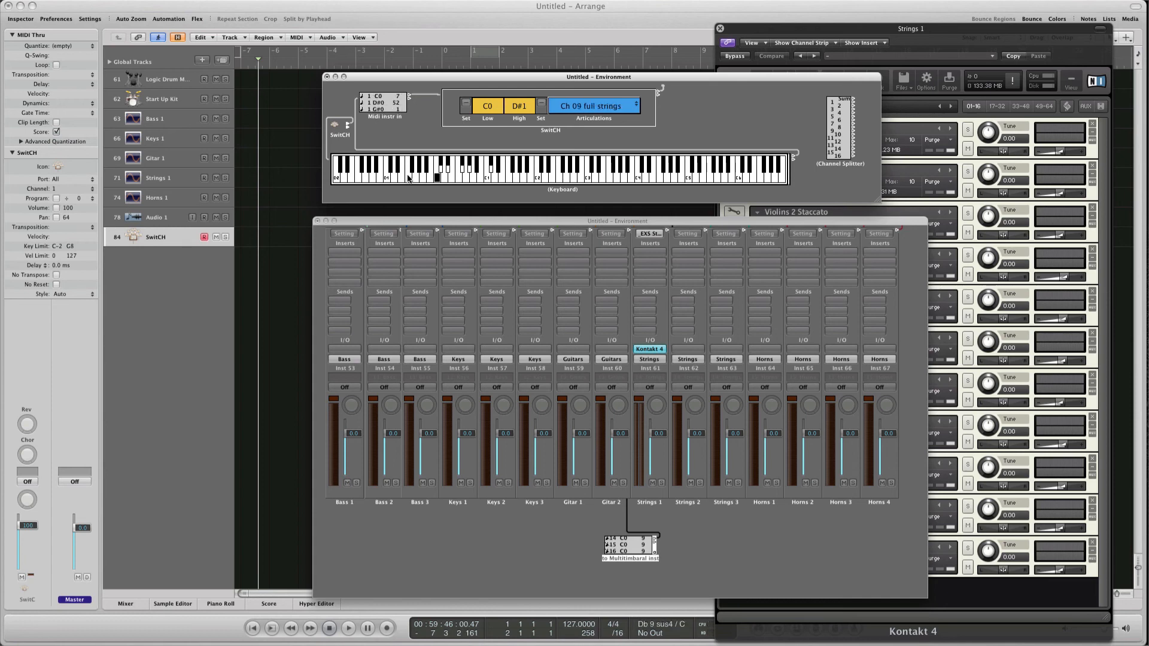
left_click(486, 180)
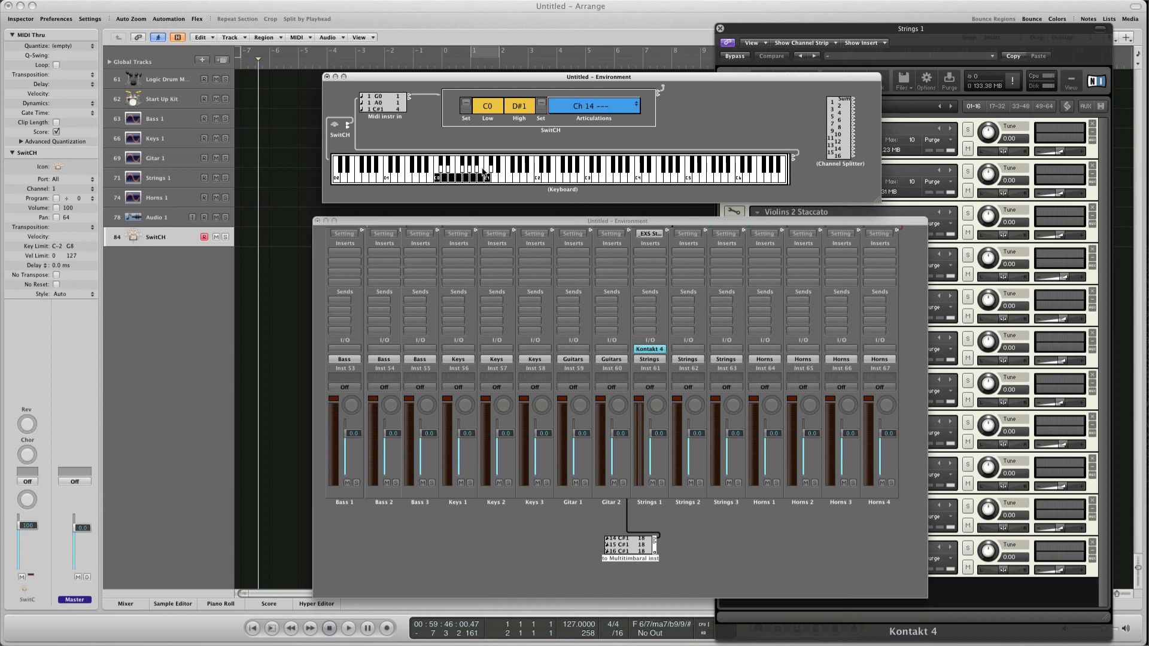
Step: Set the SwitCH articulation to Ch 12 ensemble and the high keyswitch to B0
left_click(623, 108)
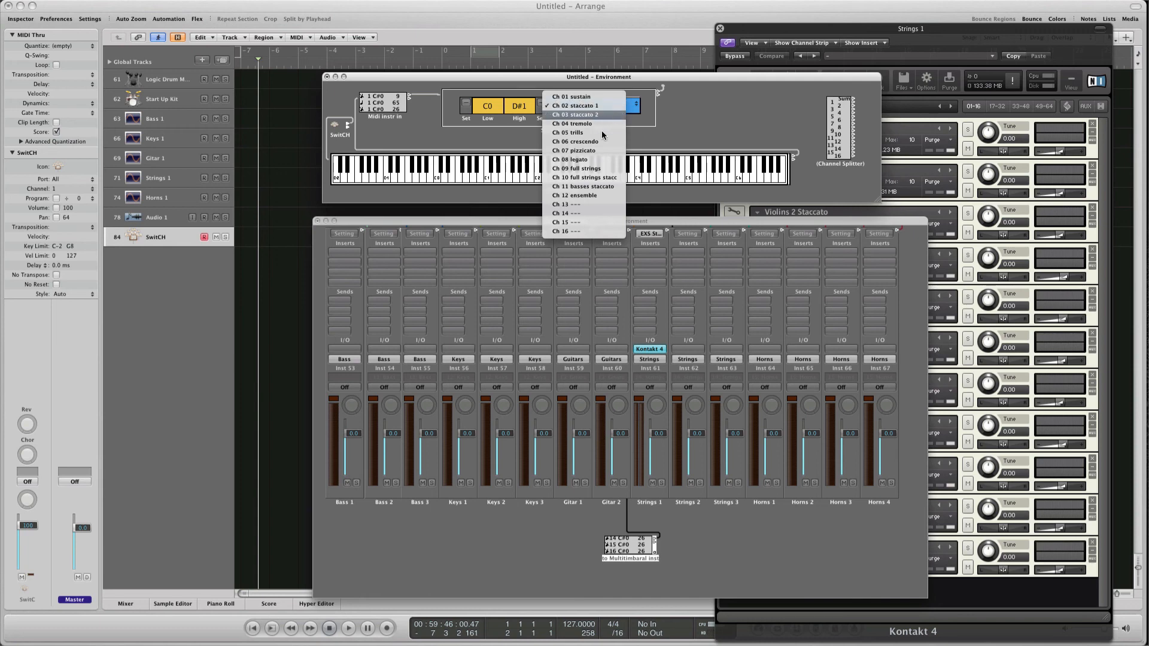
left_click(601, 196)
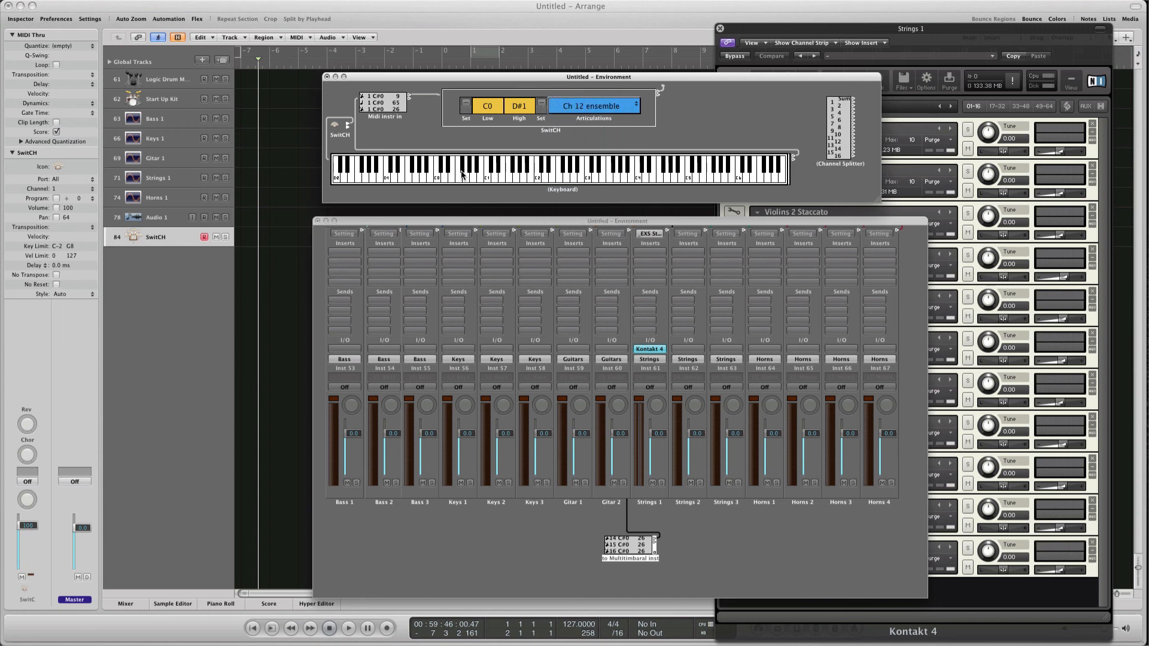
left_click(482, 183)
left_click(541, 104)
Step: Move the Channel Splitter below the mixer's Keys 1 strip and cable the "to Multitimbaral inst" monitor into it
left_click_drag(841, 168, 507, 575)
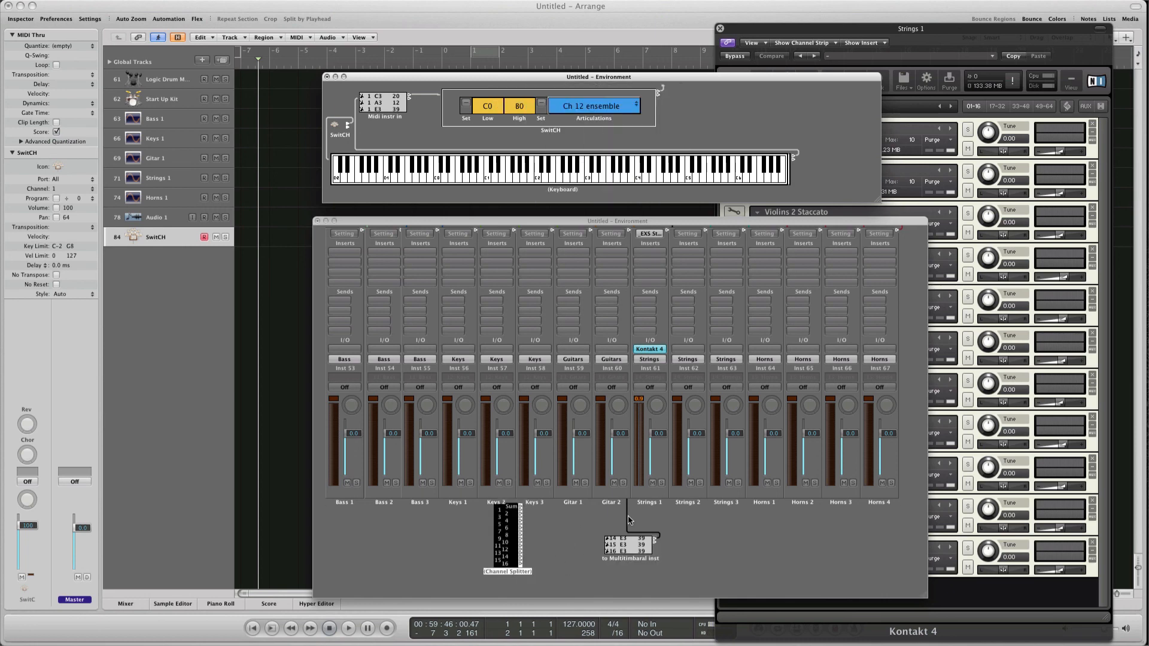
left_click_drag(628, 522, 503, 524)
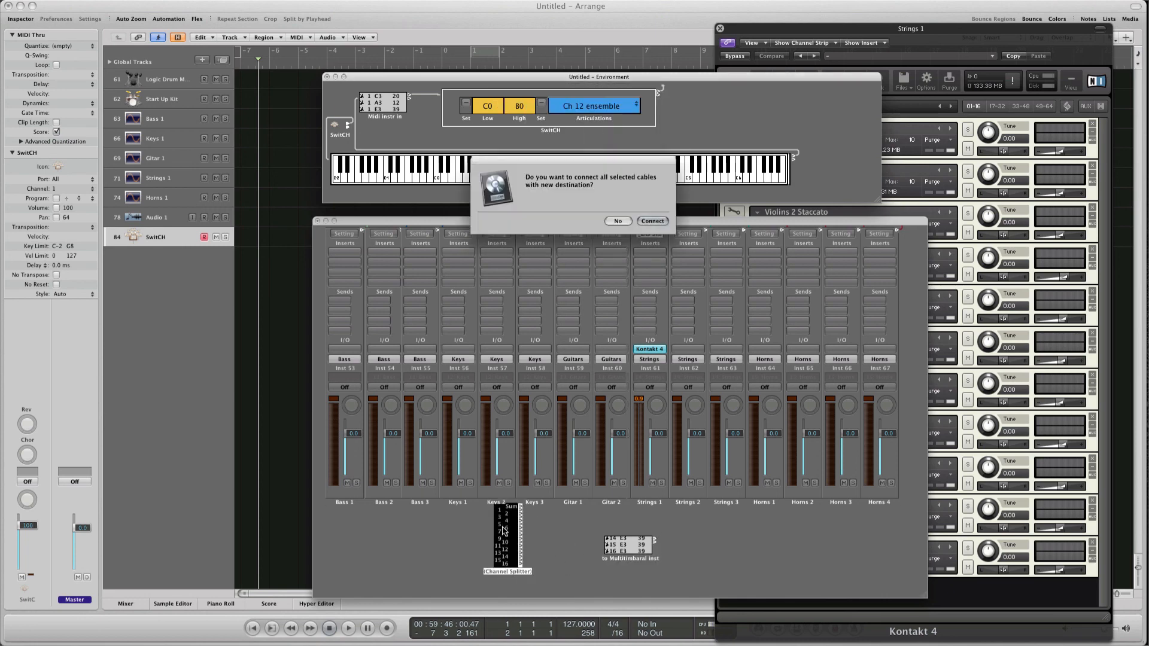
left_click(623, 220)
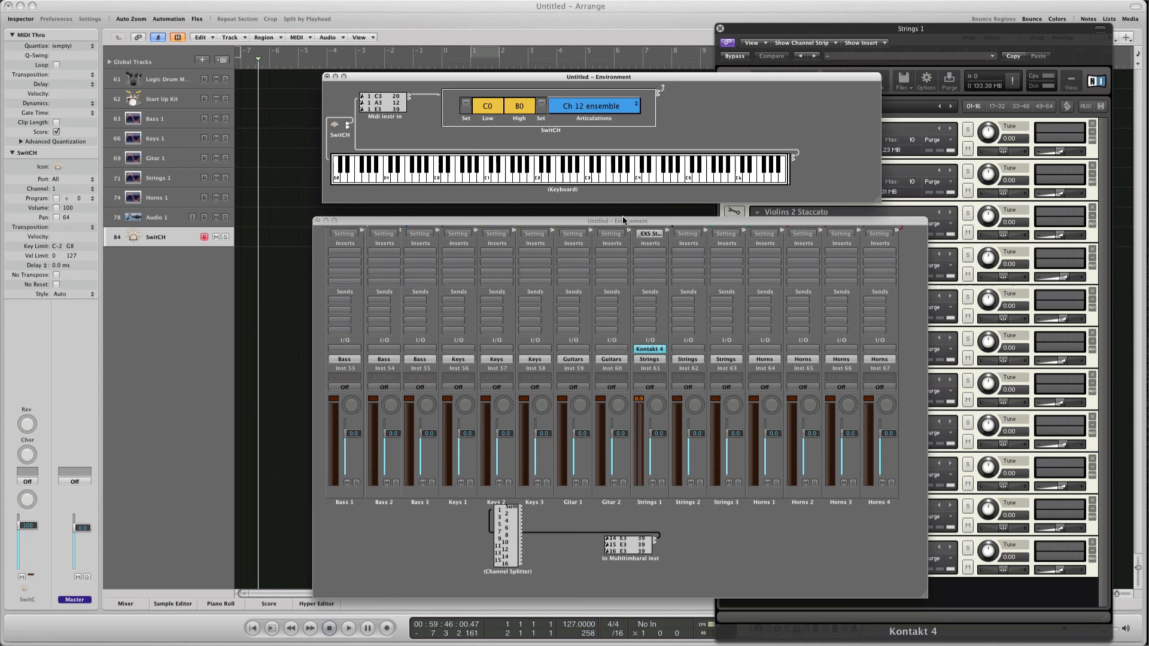
left_click(511, 573)
left_click_drag(512, 572, 455, 583)
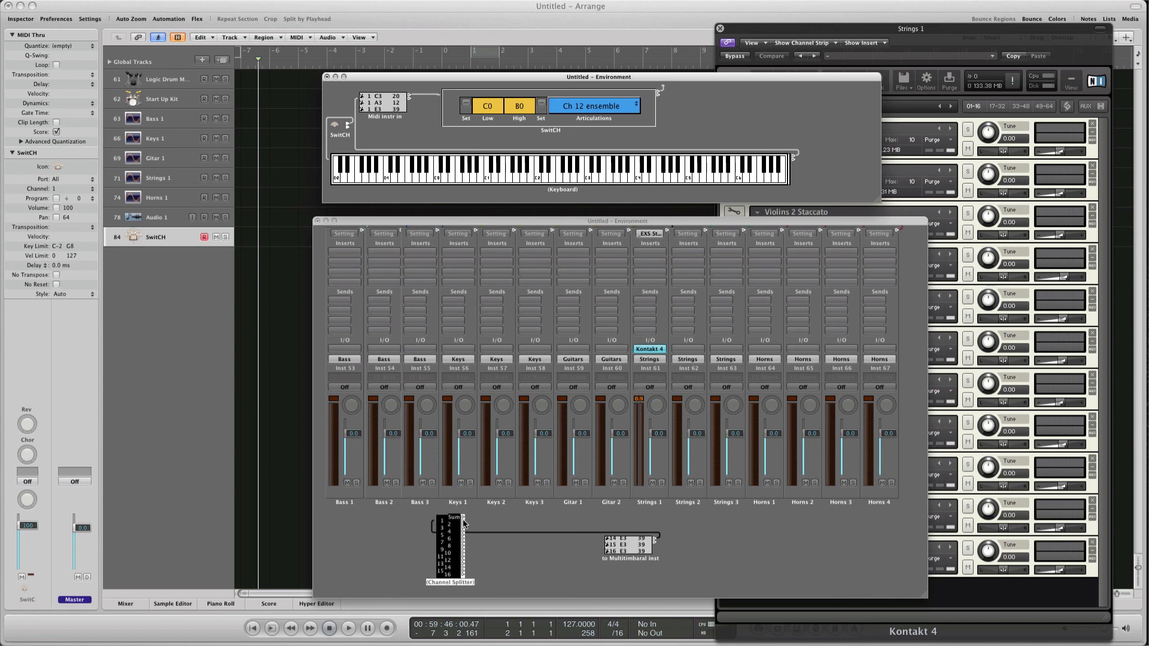
Step: Cable a Channel Splitter output to the Bass 1 strip, and connect the "to Multitimbaral inst" monitor to Strings 1 again
left_click_drag(464, 523, 353, 499)
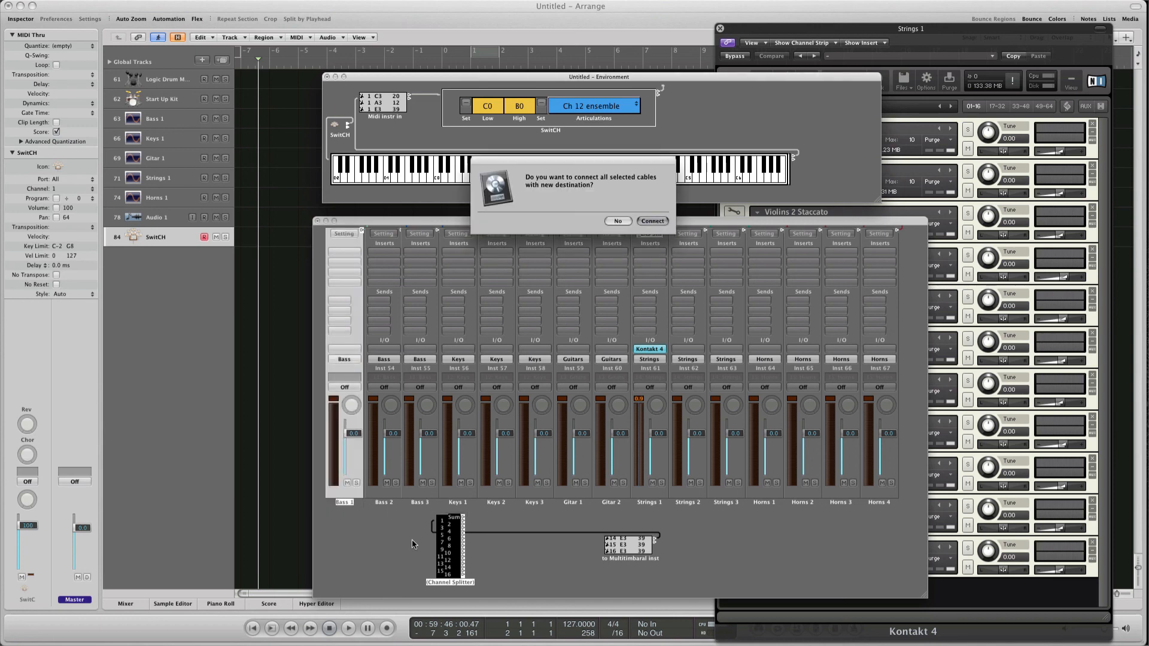
left_click(617, 221)
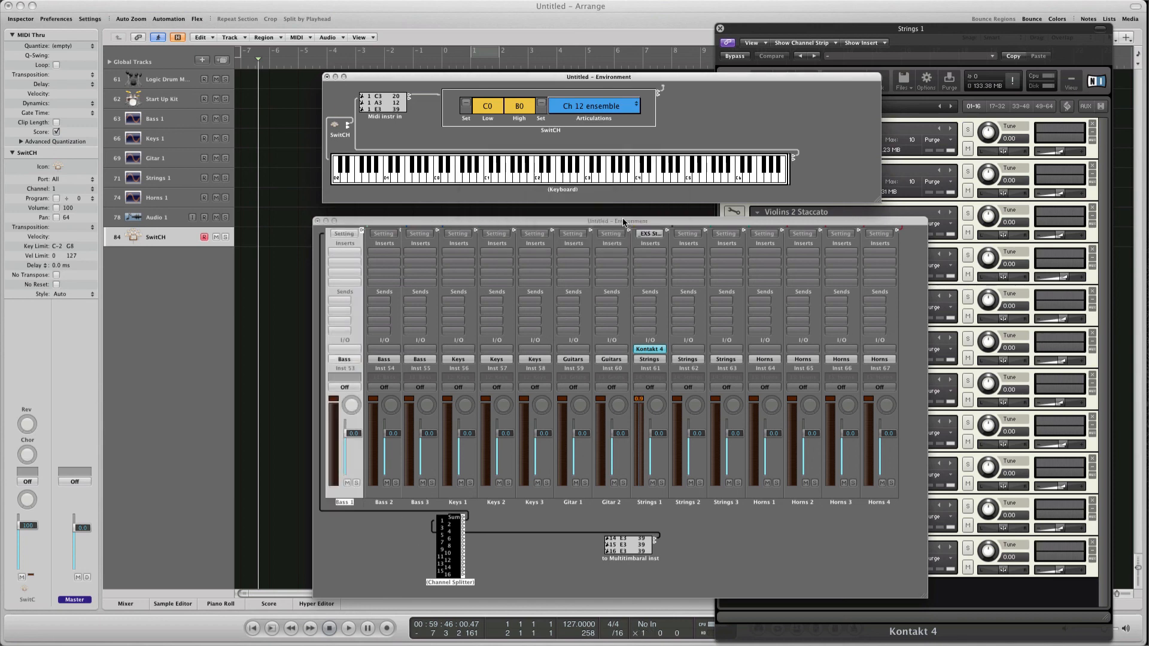
left_click(654, 541)
left_click_drag(654, 541, 656, 501)
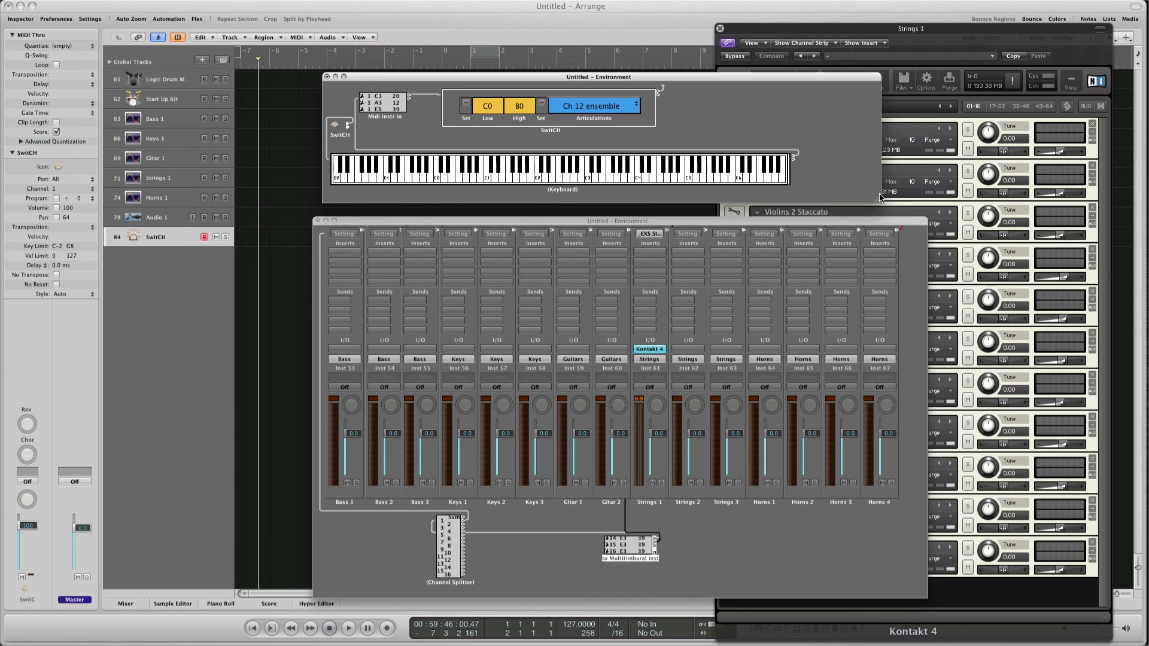
Step: Enlarge the SwitCH Environment window and place a copy of the SwitCH instrument, its "Midi instr in" monitor and SwitCH macro below the keyboard
left_click_drag(879, 201, 914, 311)
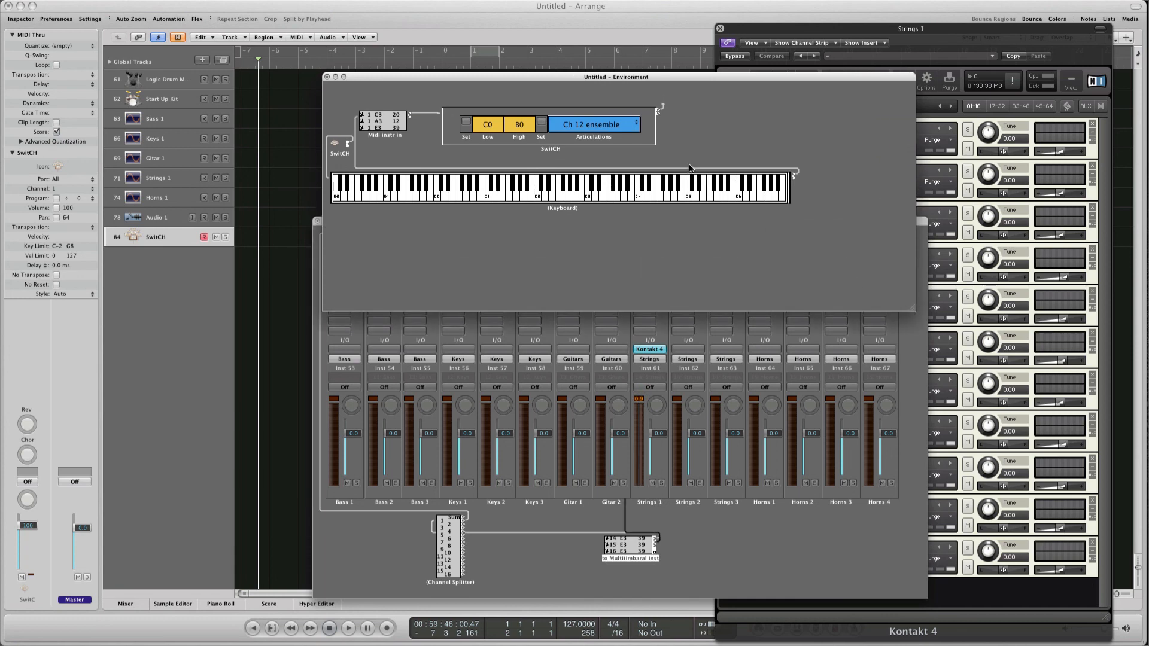
left_click_drag(678, 125, 404, 279)
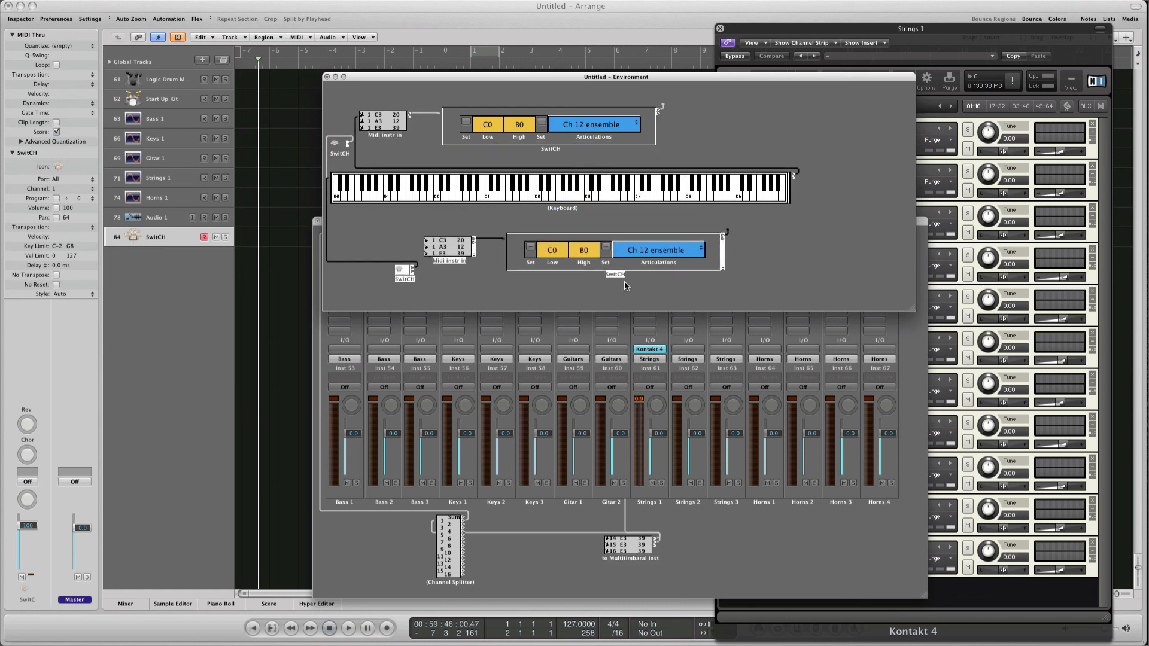